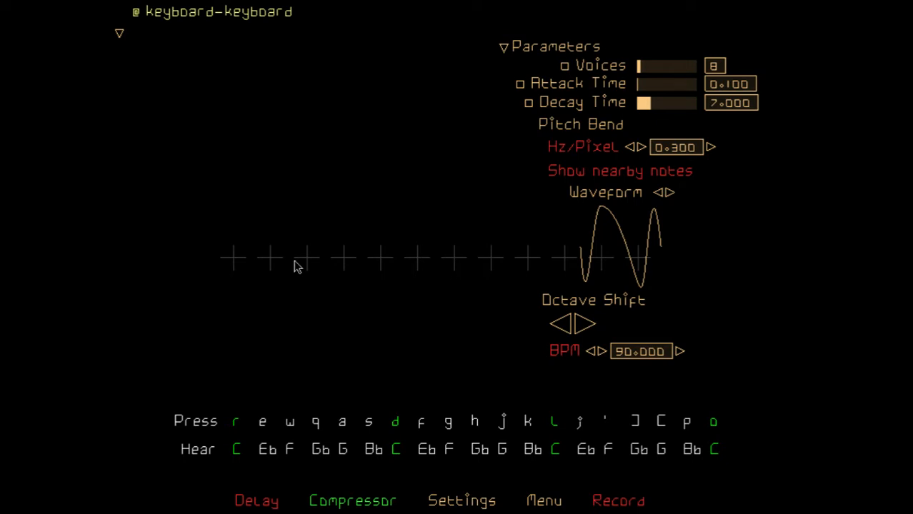
# Switch to the Binaural Drones instrument and bring up its settings for creating drones
pyautogui.rightClick(404, 222)
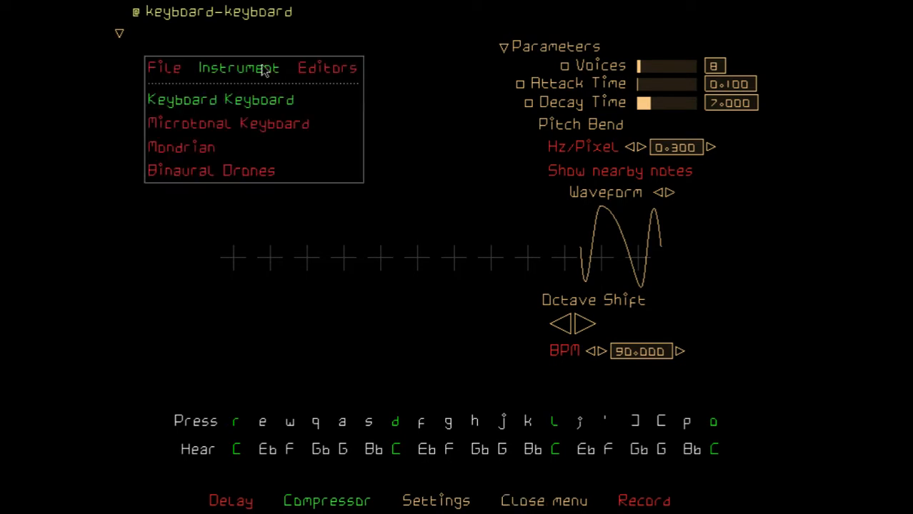
pyautogui.click(243, 174)
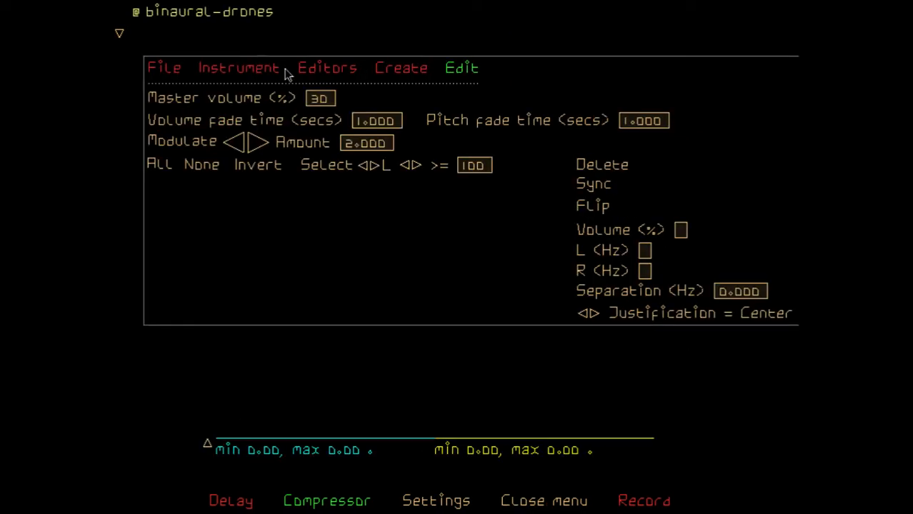
pyautogui.click(391, 71)
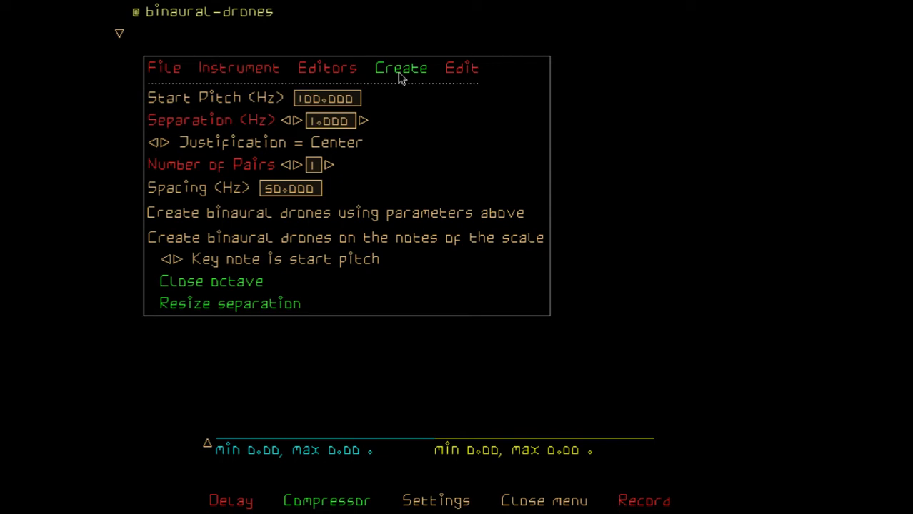
pyautogui.click(459, 74)
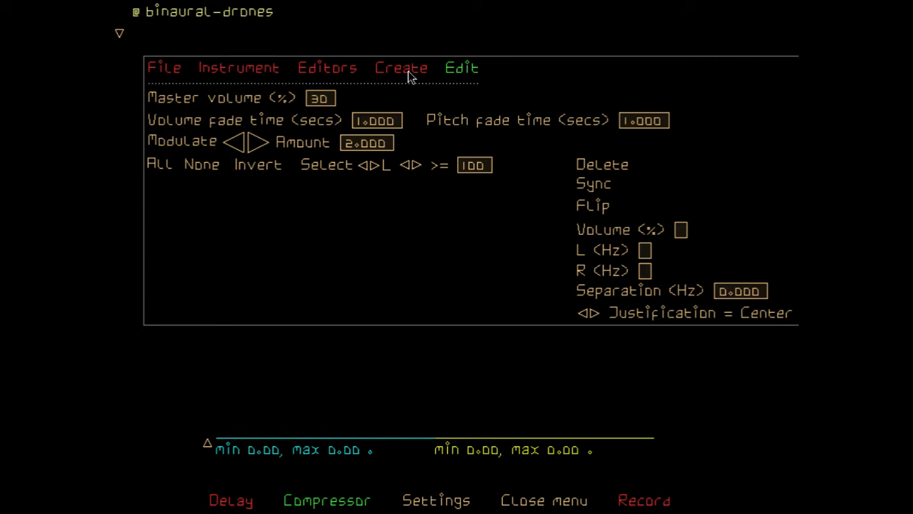
pyautogui.click(407, 71)
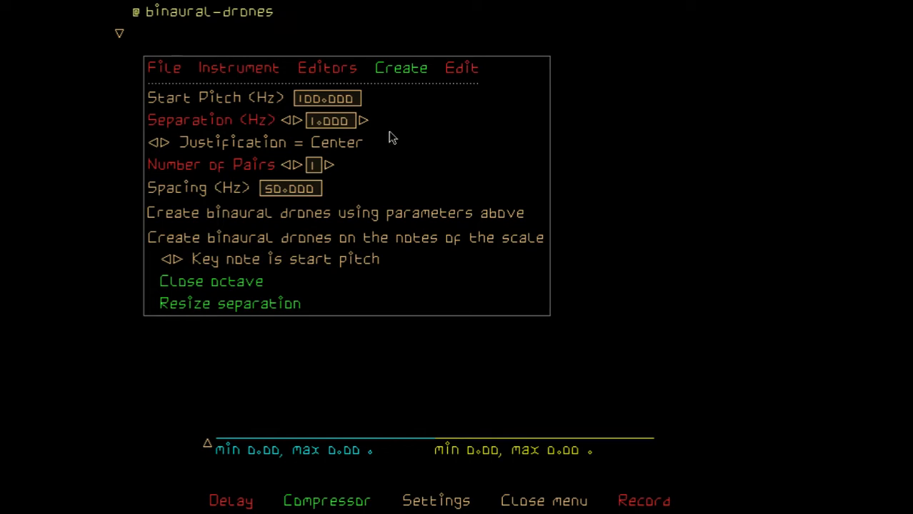
# Create 2 pairs of binaural drones with Left justification, 100 Hz start pitch, 1 Hz separation and 50 Hz spacing
pyautogui.click(155, 146)
pyautogui.click(155, 145)
pyautogui.click(165, 144)
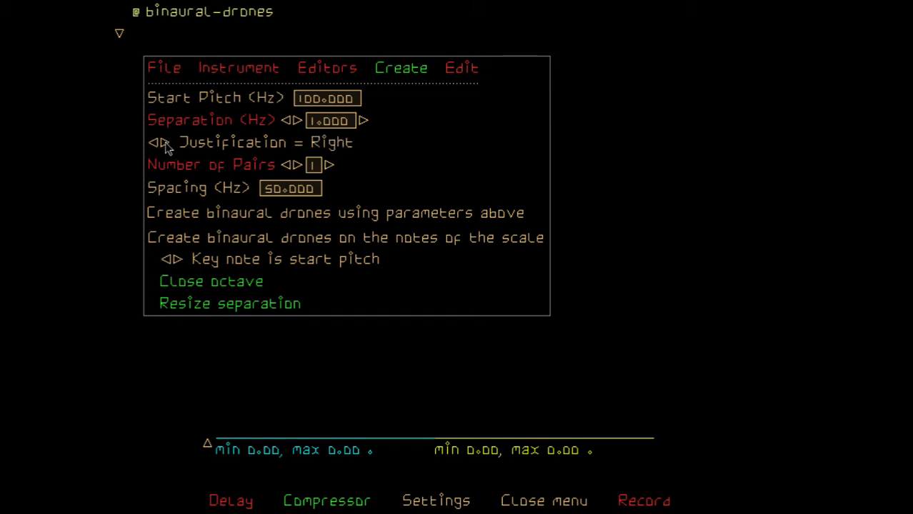
pyautogui.click(164, 143)
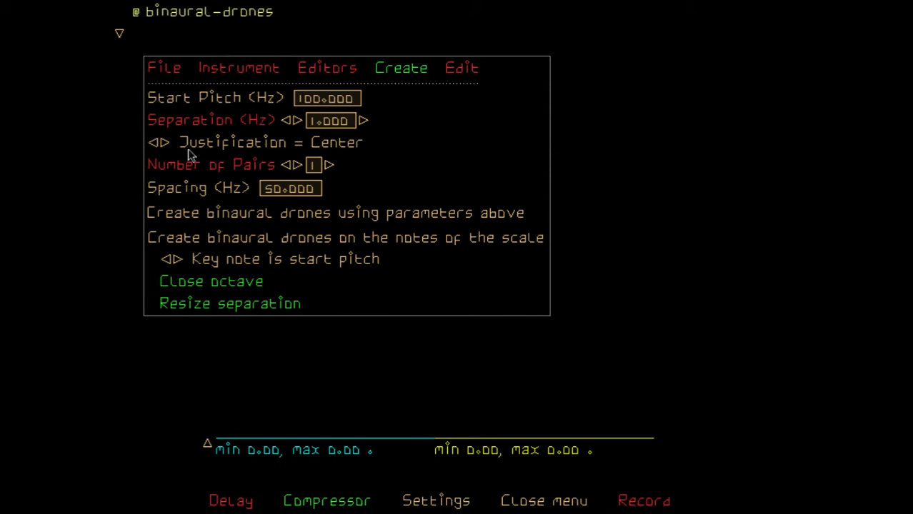
pyautogui.click(155, 145)
pyautogui.click(155, 145)
pyautogui.click(295, 166)
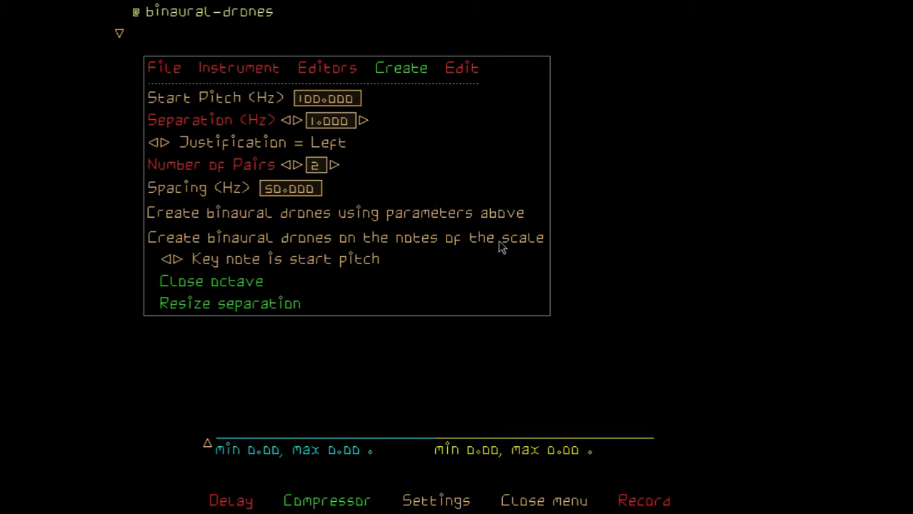
pyautogui.click(418, 214)
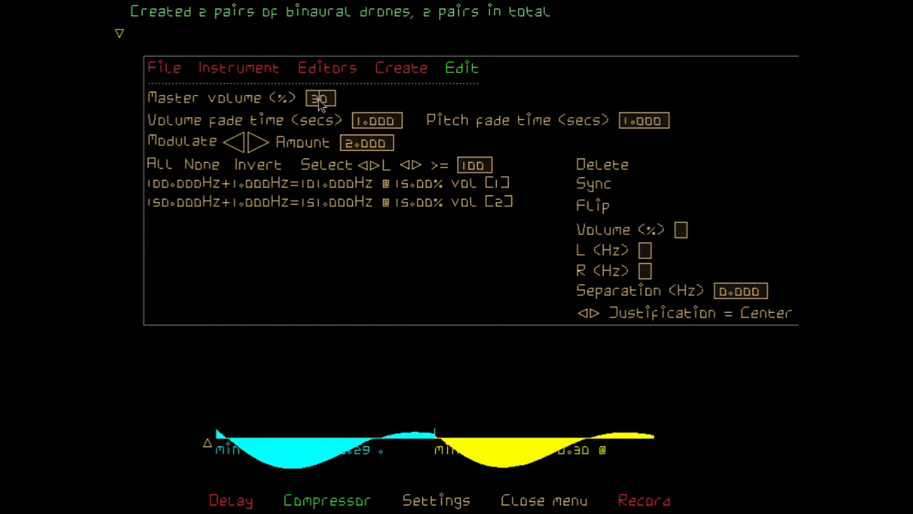
# Lower the drones' master volume to 10%, and further to 5%
pyautogui.click(319, 100)
pyautogui.write('10')
pyautogui.press('Return')
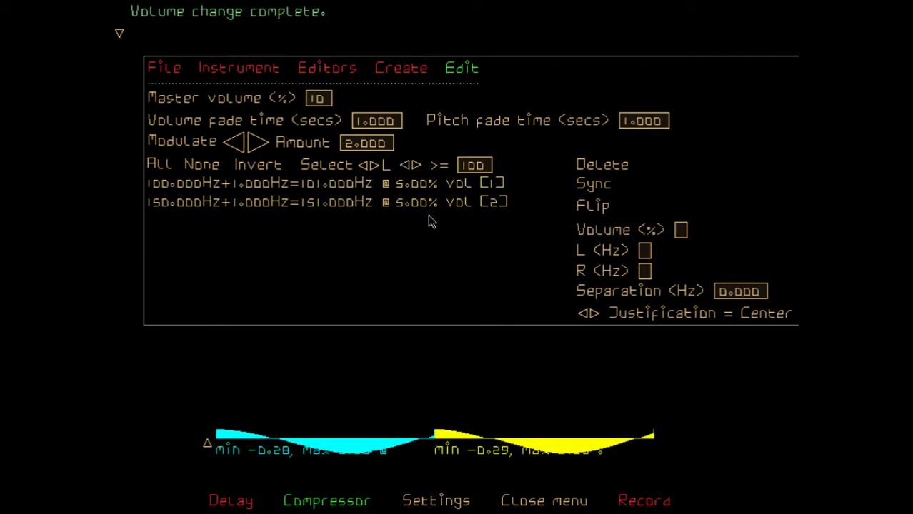
pyautogui.click(320, 98)
pyautogui.write('5')
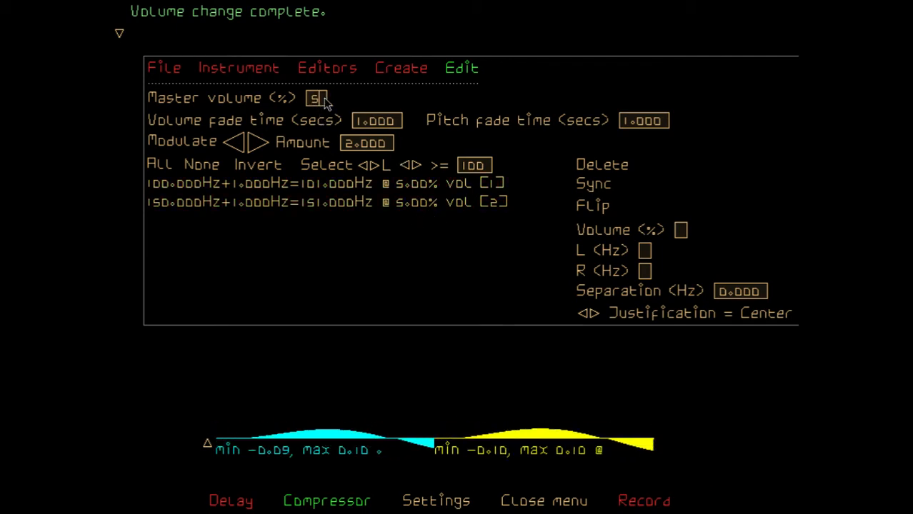
pyautogui.press('Return')
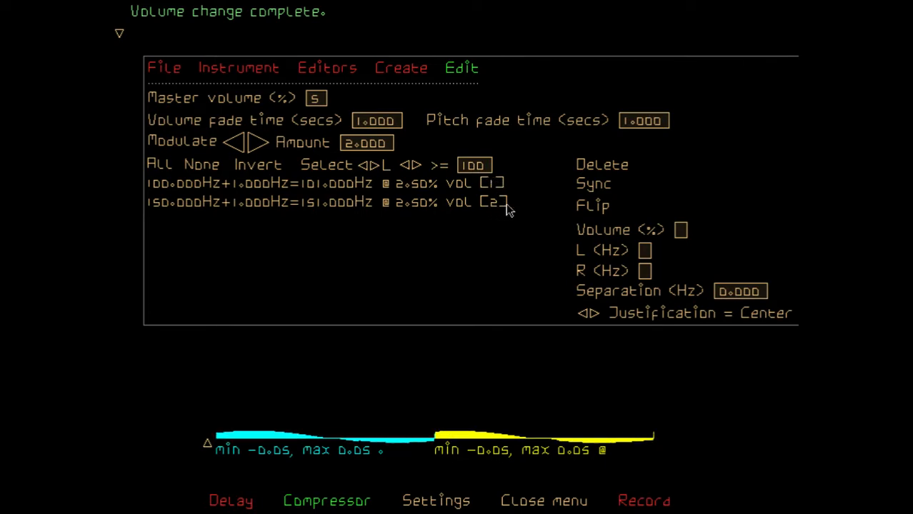
# Try out selecting individual drone pairs, selecting all pairs and inverting the selection
pyautogui.click(250, 202)
pyautogui.click(252, 204)
pyautogui.click(261, 188)
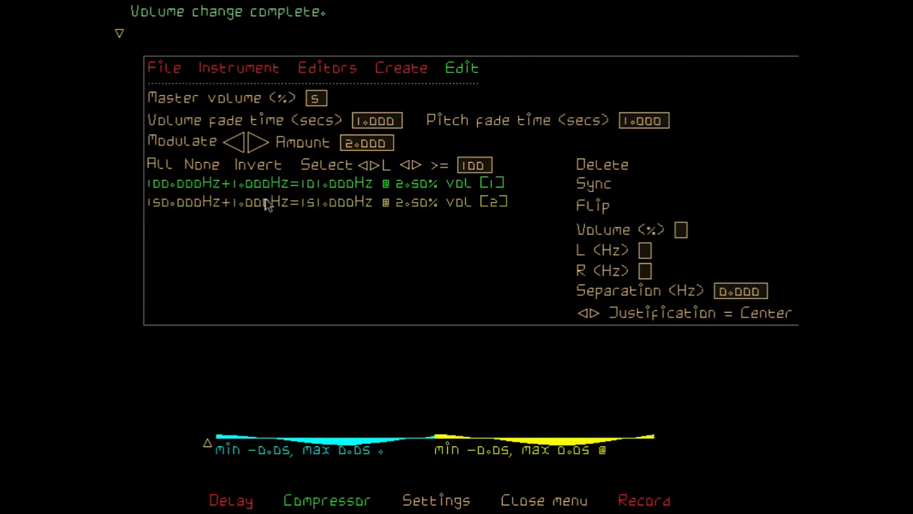
pyautogui.click(264, 190)
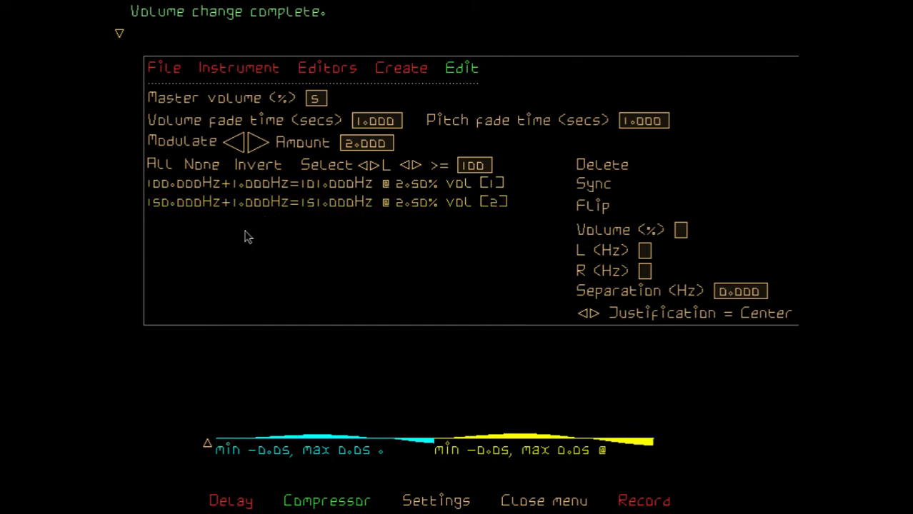
pyautogui.click(240, 188)
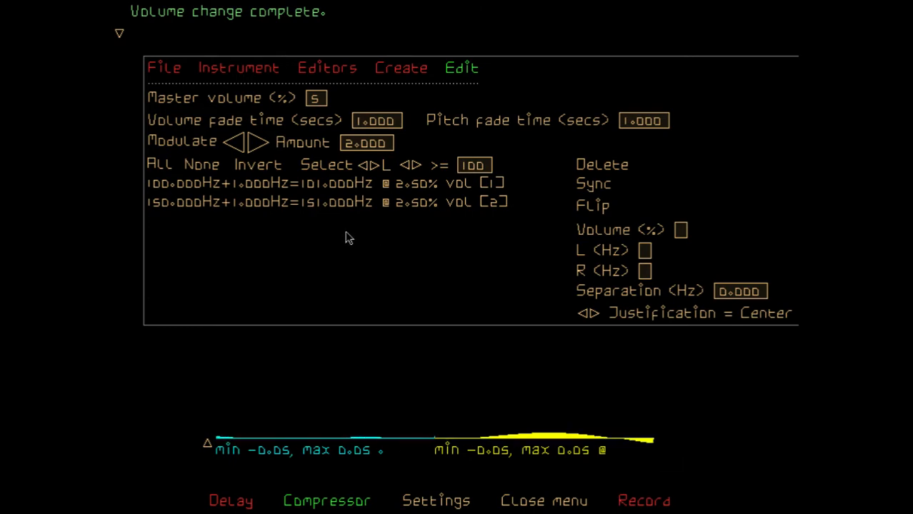
pyautogui.click(160, 165)
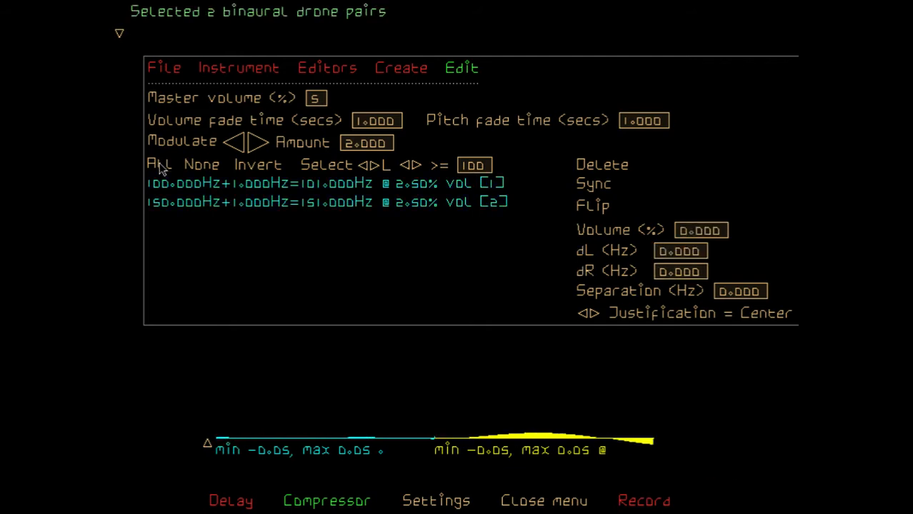
pyautogui.click(261, 166)
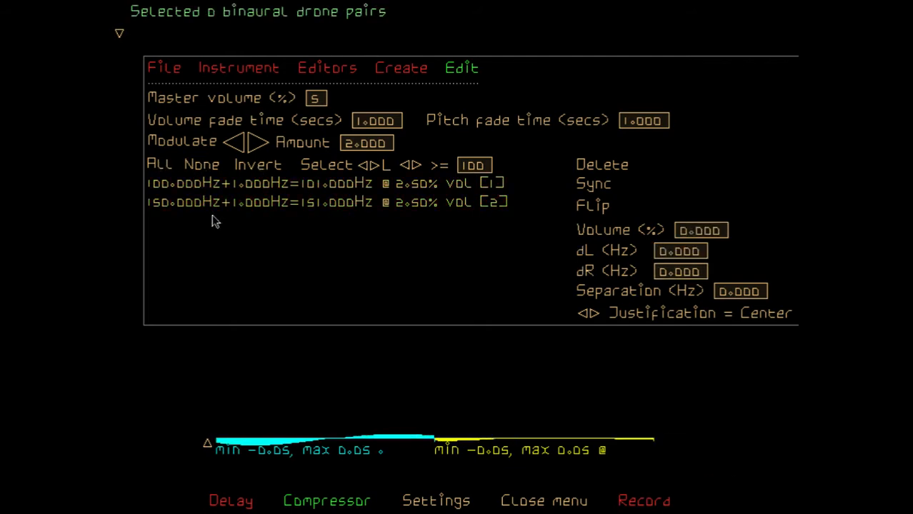
# Select all drone pairs and set their volume to 5%, and finally to 9%
pyautogui.click(159, 166)
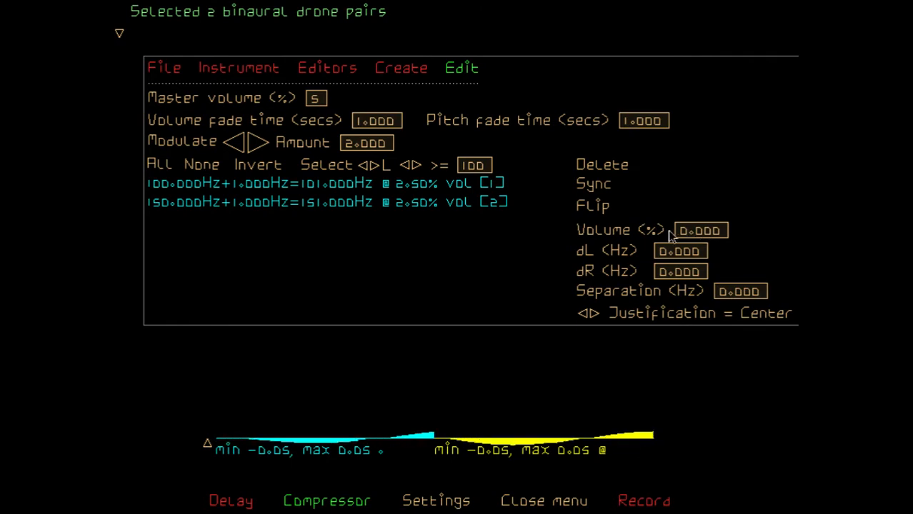
pyautogui.click(688, 237)
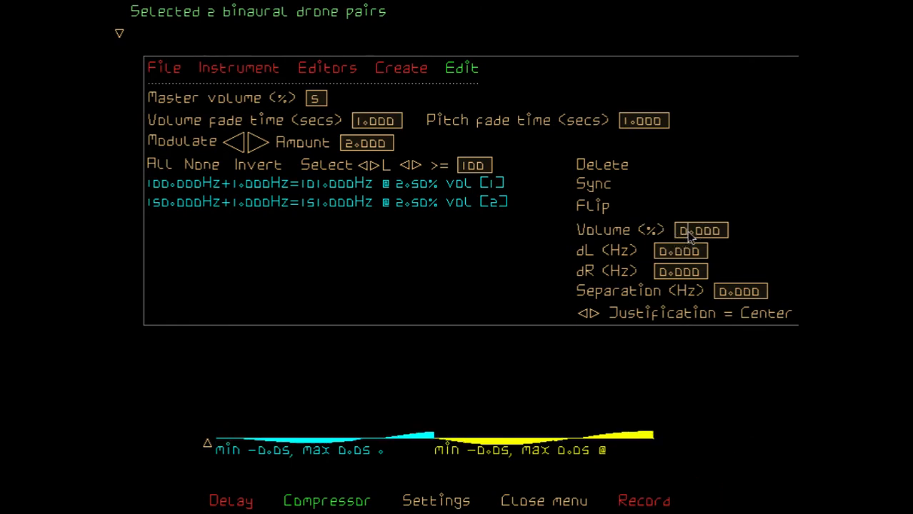
pyautogui.press('BackSpace')
pyautogui.write('5')
pyautogui.press('Return')
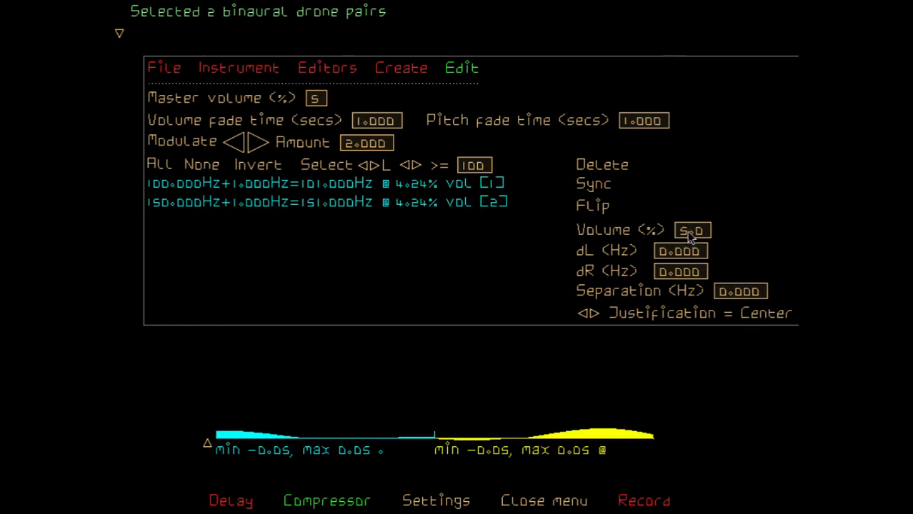
pyautogui.press('BackSpace')
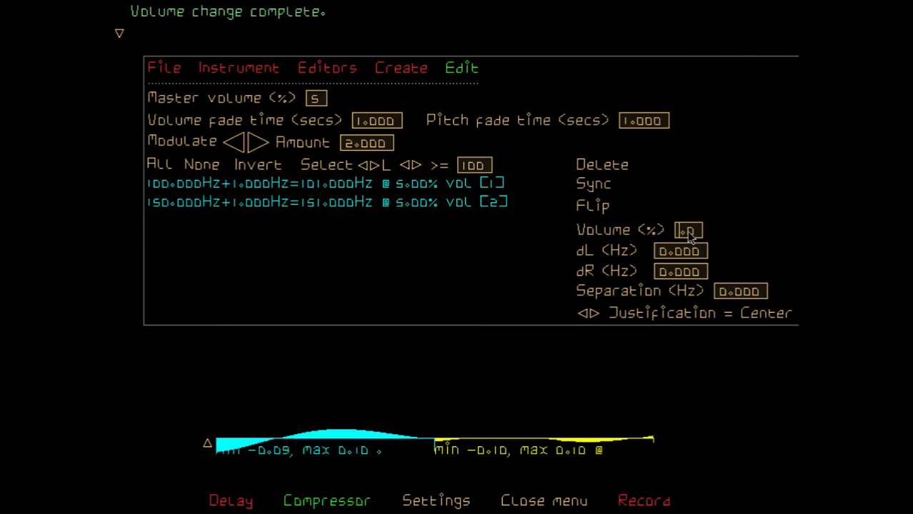
pyautogui.write('9')
pyautogui.press('Return')
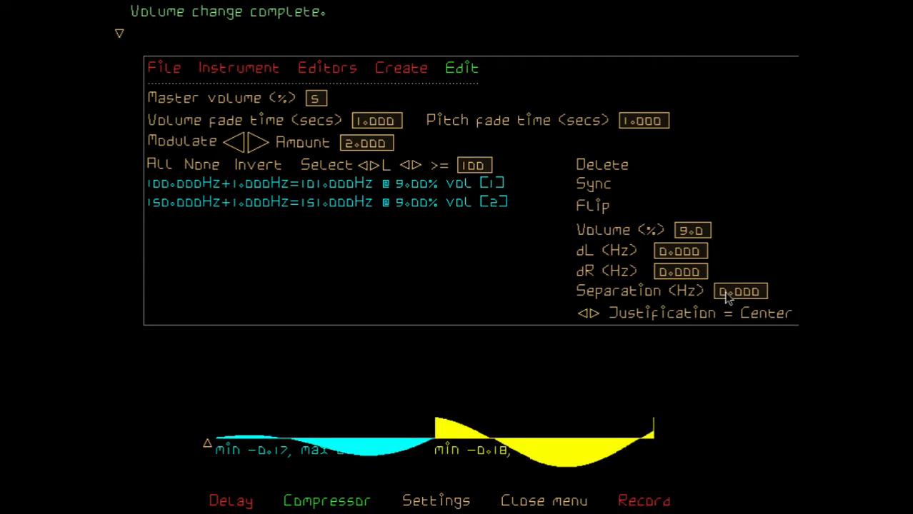
# Set the separation of the selected drone pairs to 2 Hz, and back to 1 Hz
pyautogui.press('BackSpace')
pyautogui.write('2')
pyautogui.press('Return')
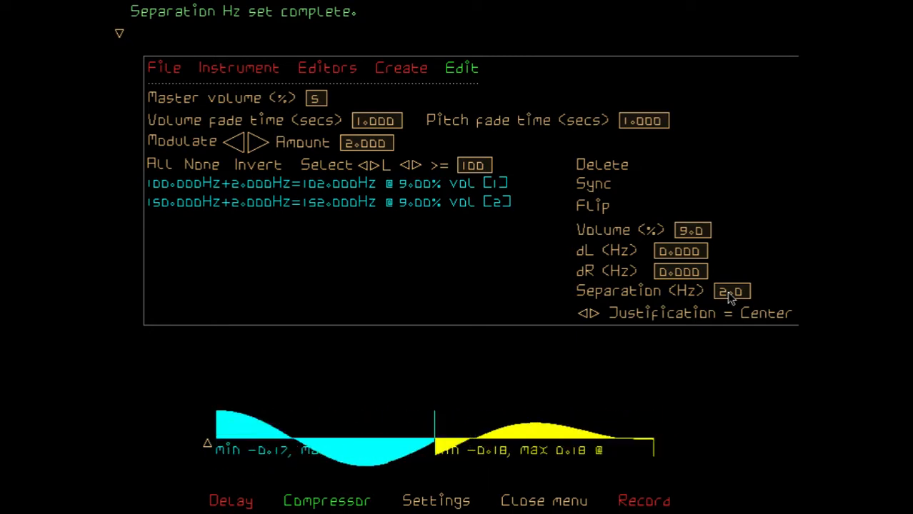
pyautogui.press('BackSpace')
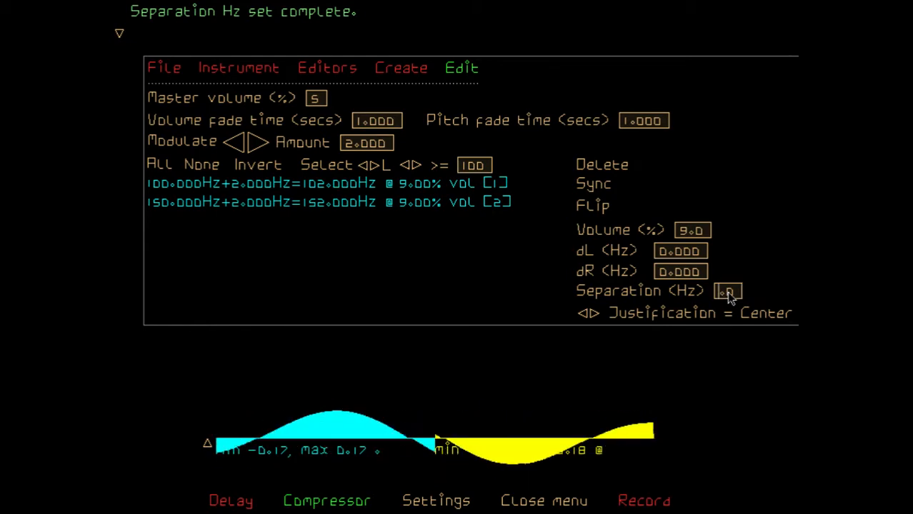
pyautogui.write('1')
pyautogui.press('Return')
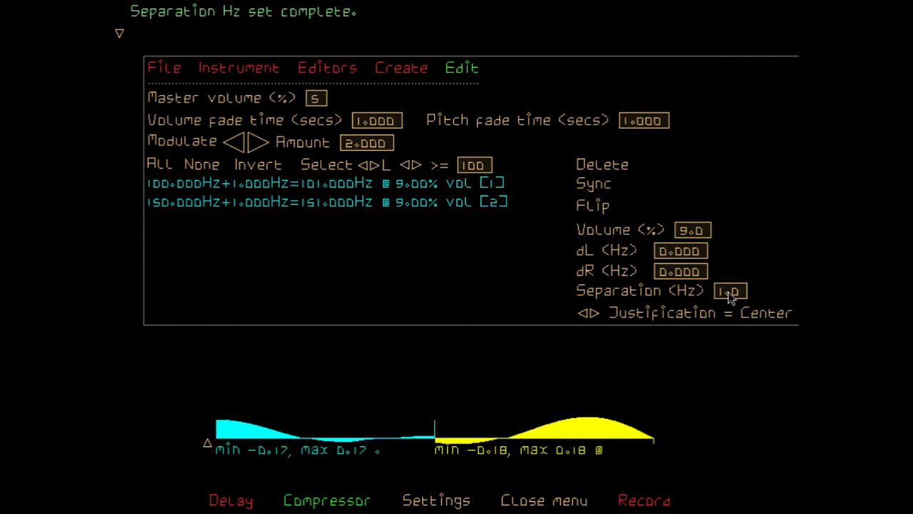
# Raise the separation of the selected drone pairs in stages to 2 Hz, 4 Hz and 8 Hz
pyautogui.click(724, 294)
pyautogui.press('Delete')
pyautogui.write('2')
pyautogui.press('Return')
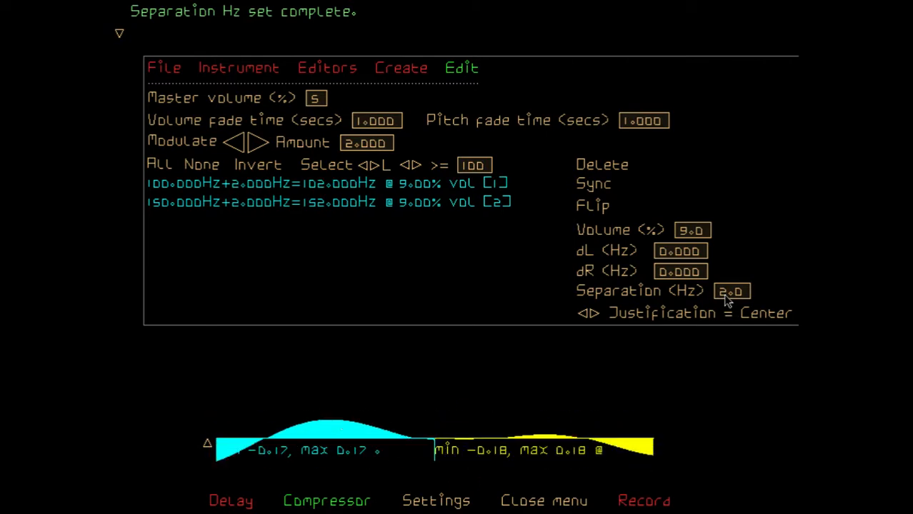
pyautogui.press('Delete')
pyautogui.write('4')
pyautogui.press('Return')
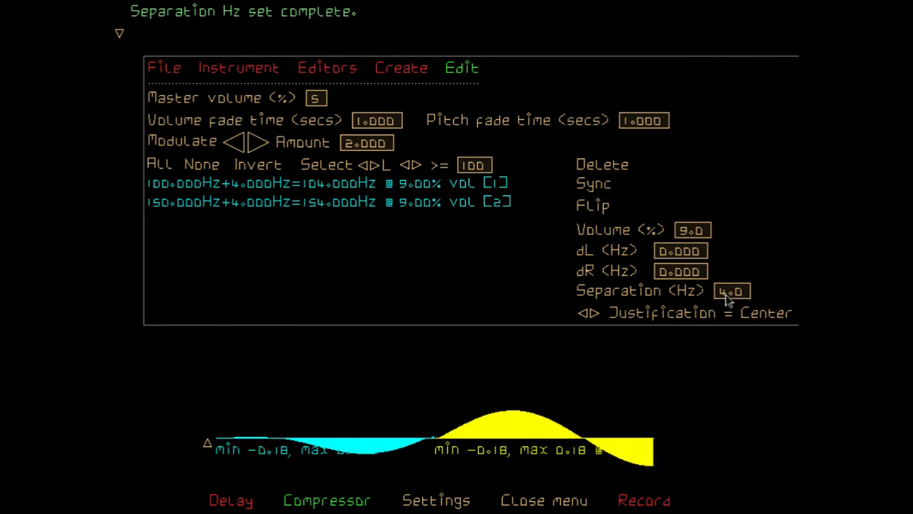
pyautogui.press('BackSpace')
pyautogui.write('8')
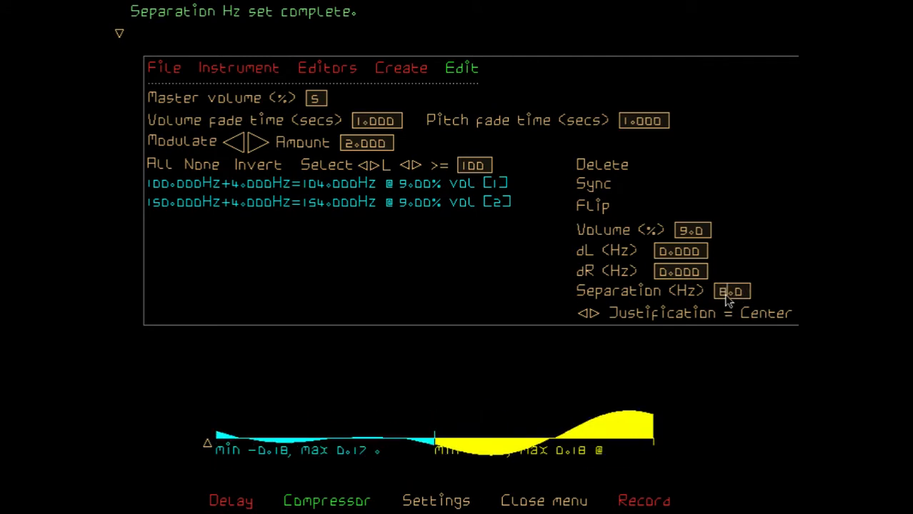
pyautogui.press('Return')
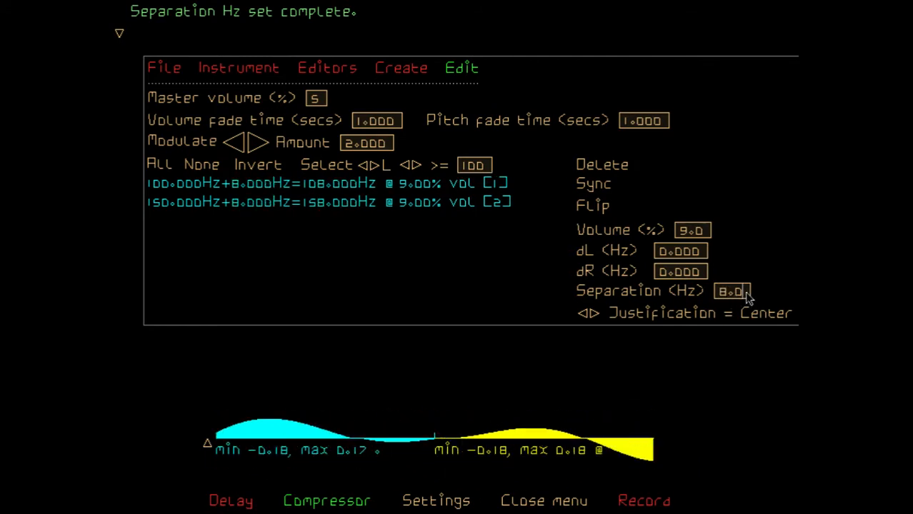
# Double the selected pairs' separation with the expression 8.0*2, and reduce it with 16.0/16
pyautogui.write('*2')
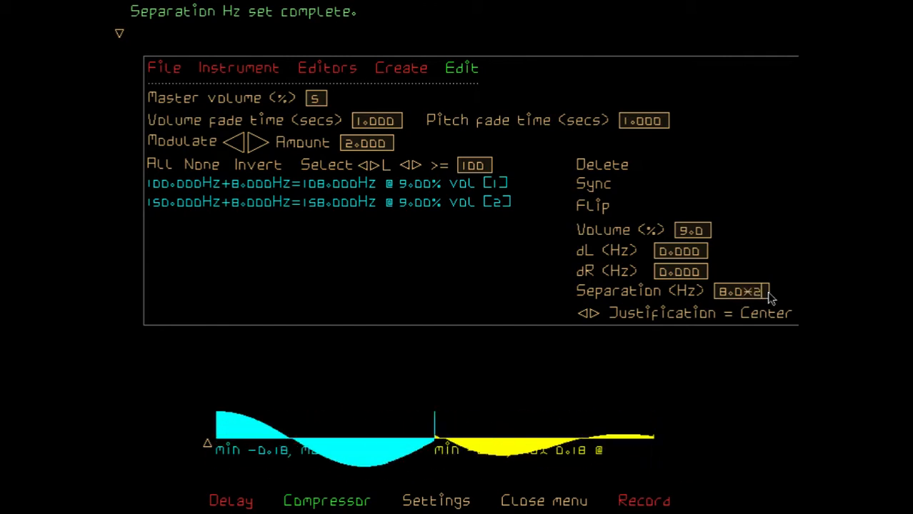
pyautogui.press('Return')
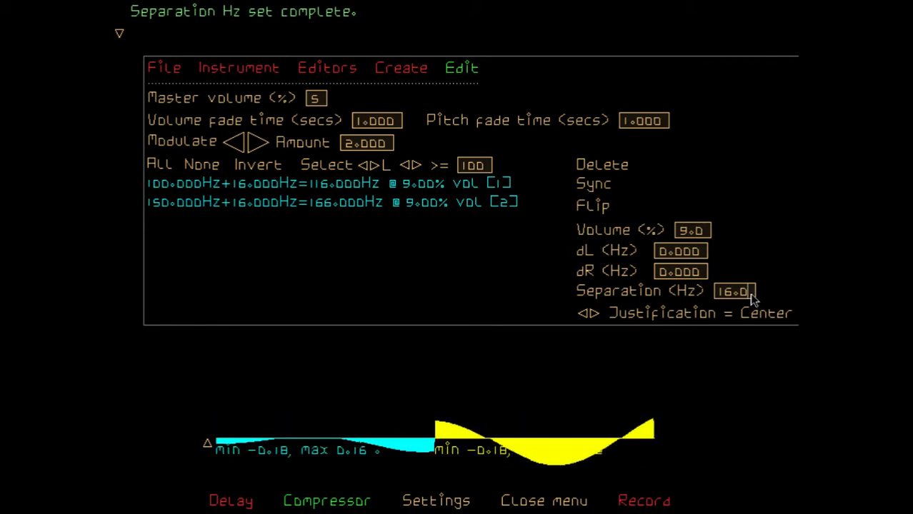
pyautogui.write('/16')
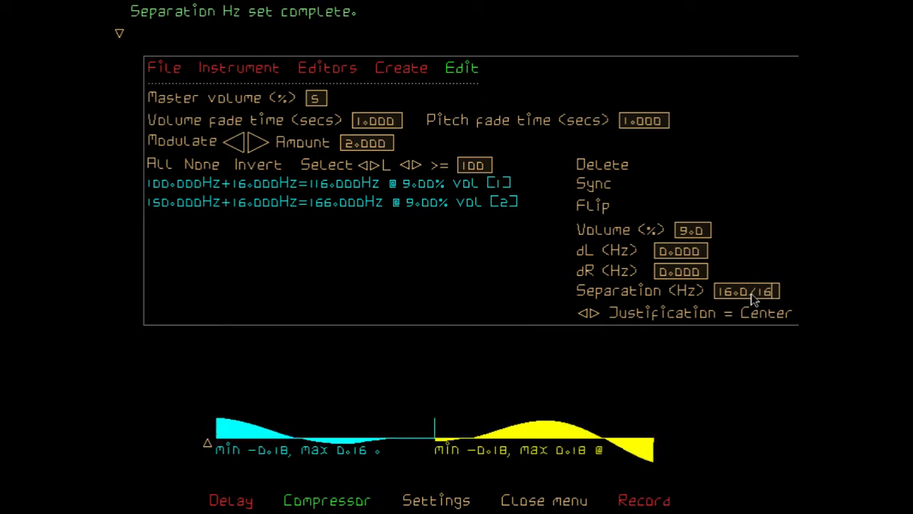
pyautogui.press('Return')
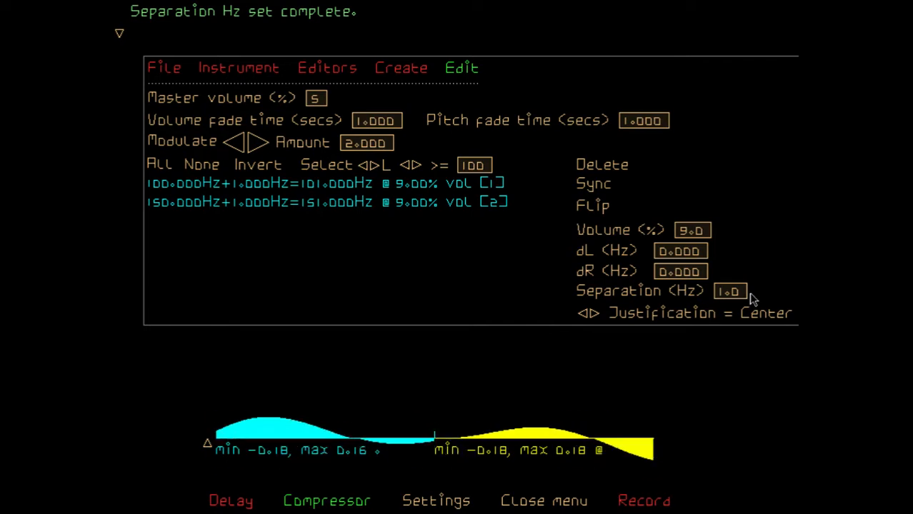
# Multiply the selected pairs' separation by 16 using the expression 1.0*16
pyautogui.click(745, 295)
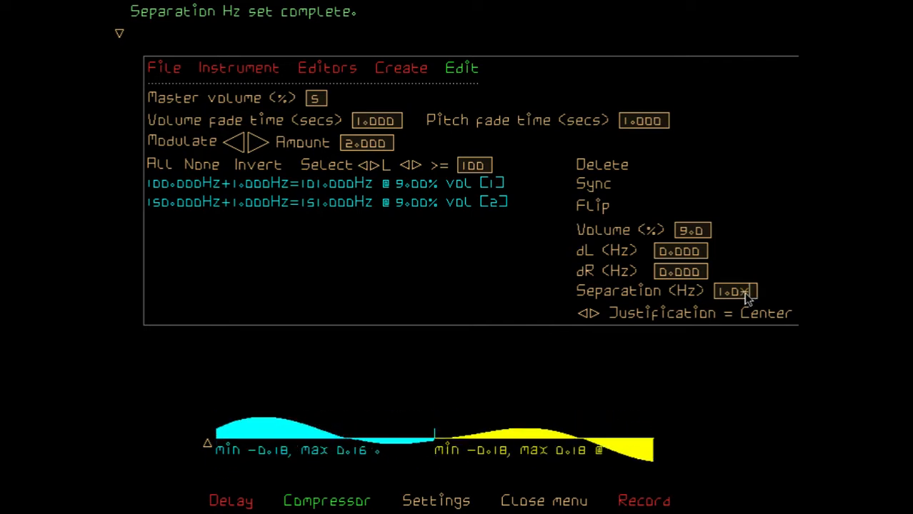
pyautogui.write('16')
pyautogui.press('Return')
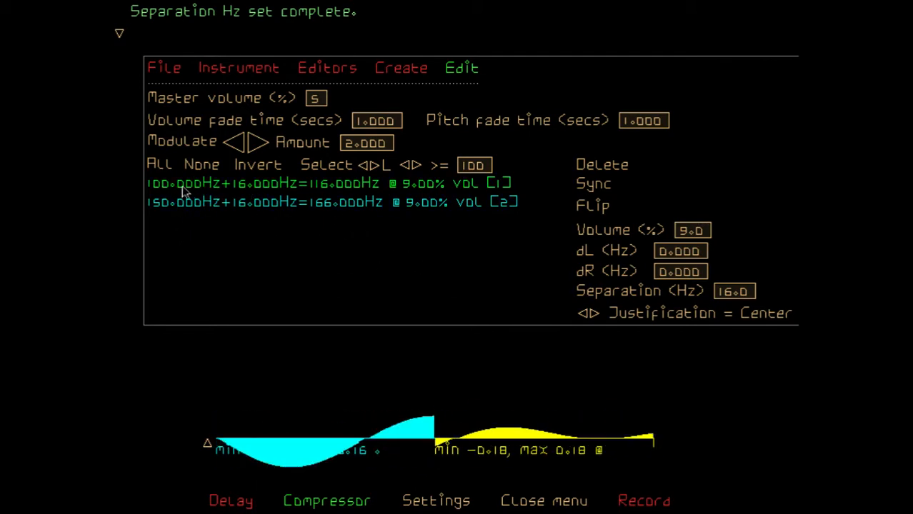
# Change the justification to Right and set the separation of both selected drone pairs to 1 Hz
pyautogui.click(592, 314)
pyautogui.click(592, 314)
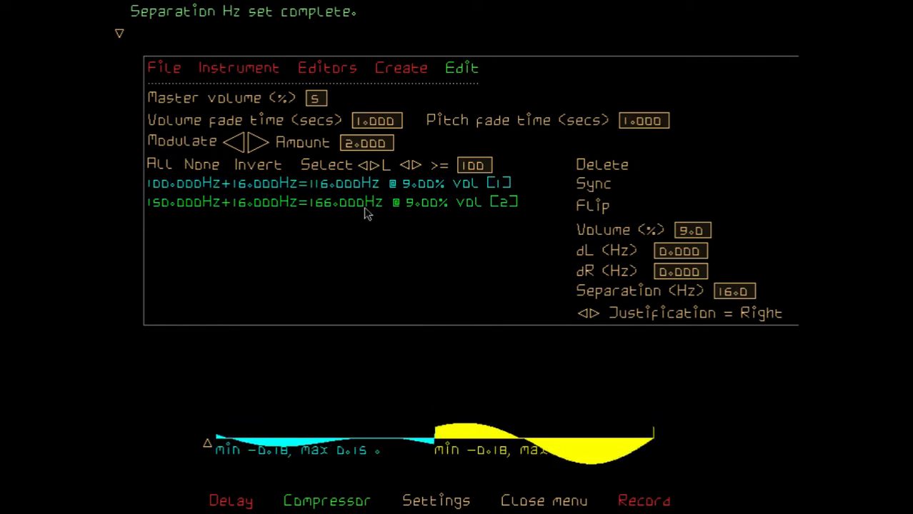
pyautogui.click(750, 292)
pyautogui.press('BackSpace')
pyautogui.press('BackSpace')
pyautogui.press('BackSpace')
pyautogui.press('BackSpace')
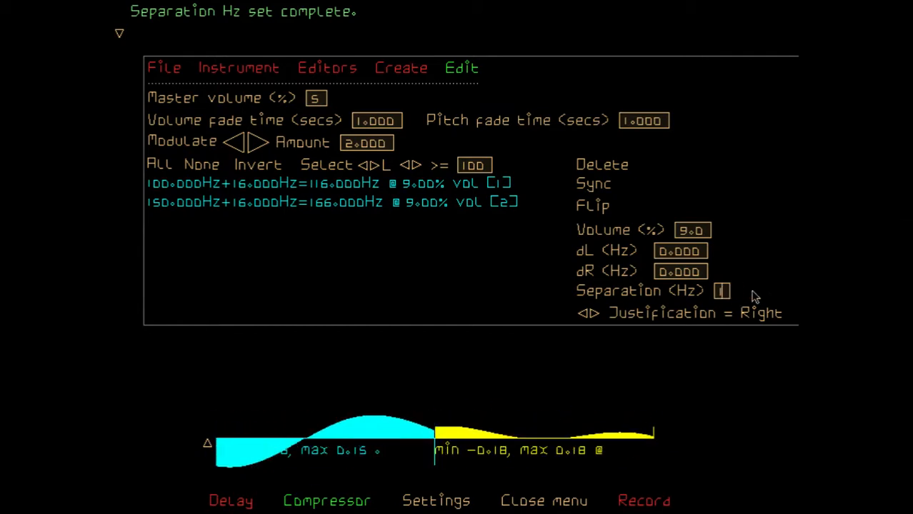
pyautogui.write('1')
pyautogui.press('Return')
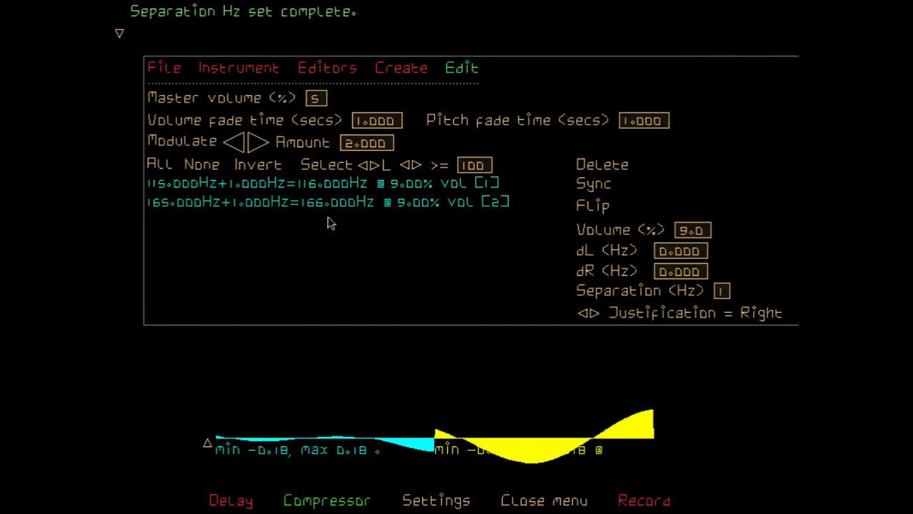
# Change the justification to Center and set the separation of both drone pairs to 2 Hz
pyautogui.click(595, 314)
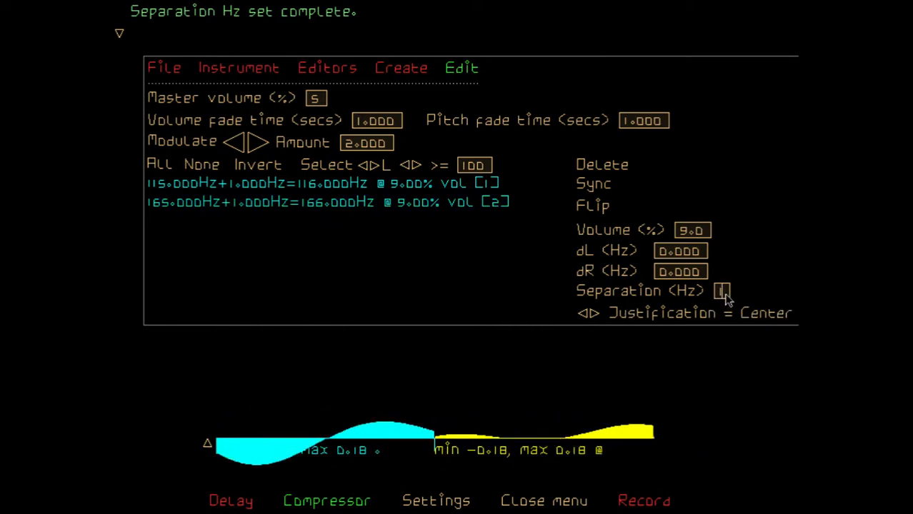
pyautogui.press('BackSpace')
pyautogui.write('2')
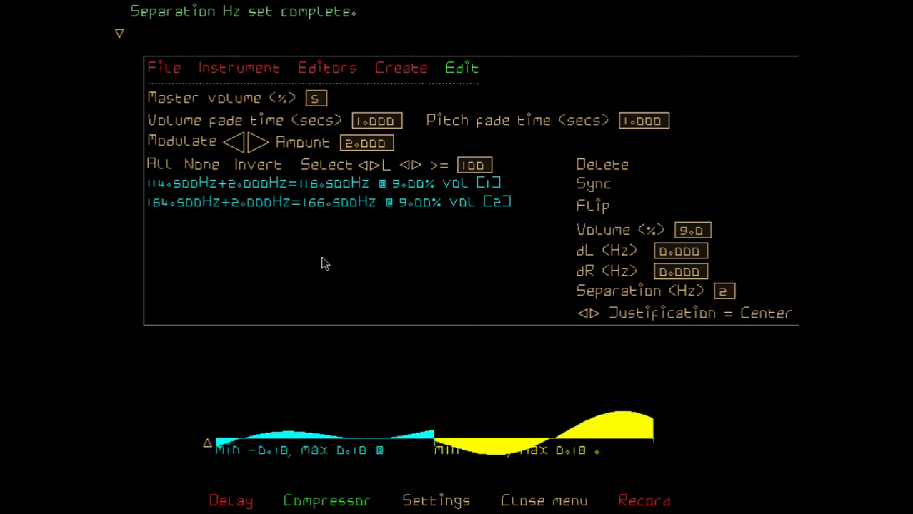
# Select only the second drone pair, flip it and set its separation to -4.0 Hz
pyautogui.click(209, 163)
pyautogui.click(310, 203)
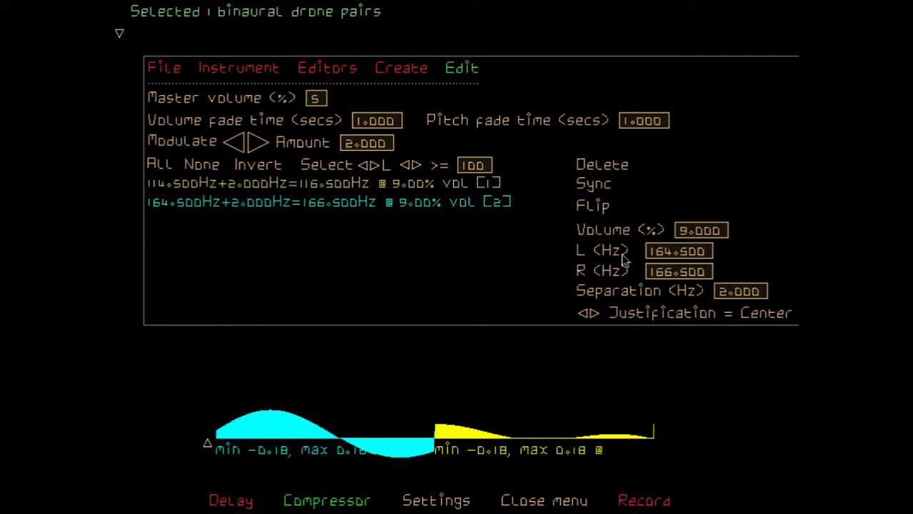
pyautogui.click(595, 212)
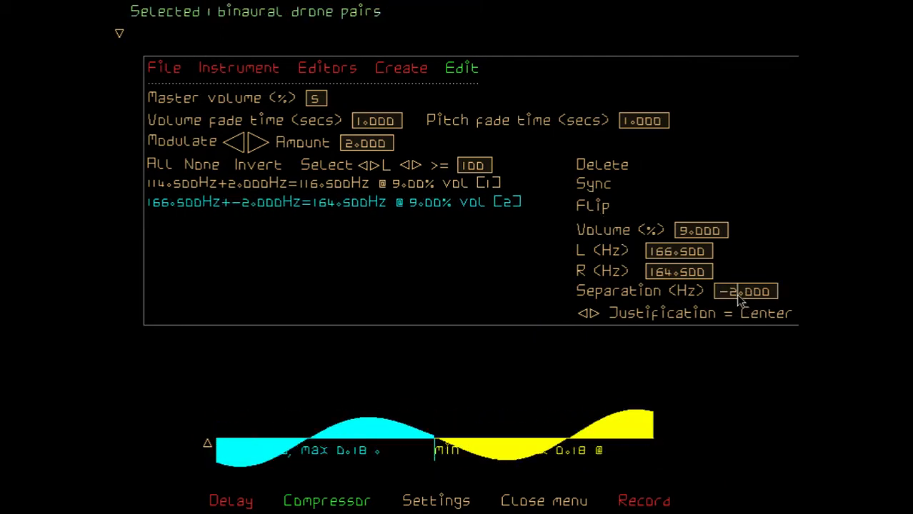
pyautogui.press('BackSpace')
pyautogui.write('4')
pyautogui.press('Return')
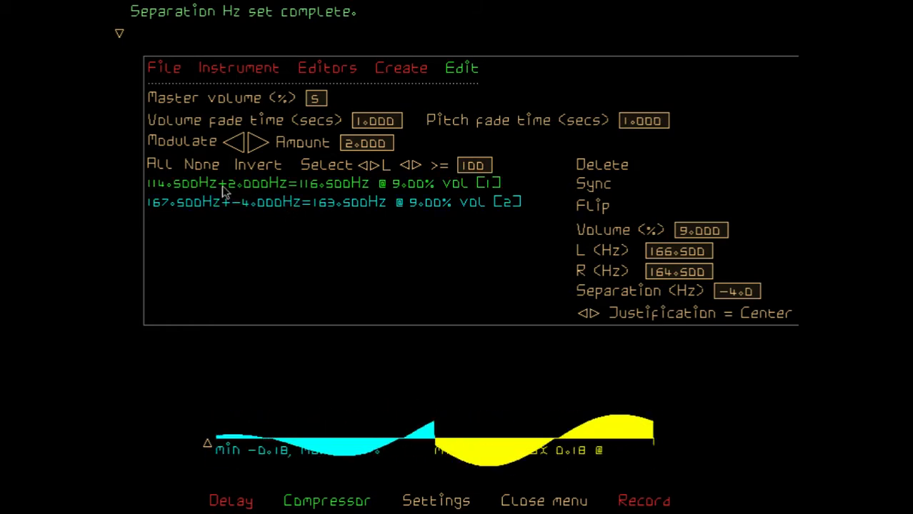
# Invert the selection to the first drone pair and set its separation to 4.0 Hz
pyautogui.click(262, 182)
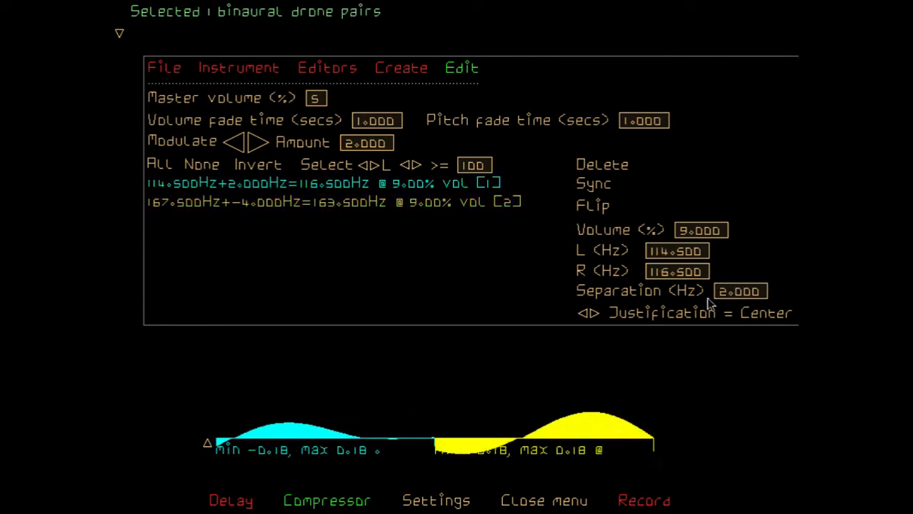
pyautogui.write('4.0')
pyautogui.press('Return')
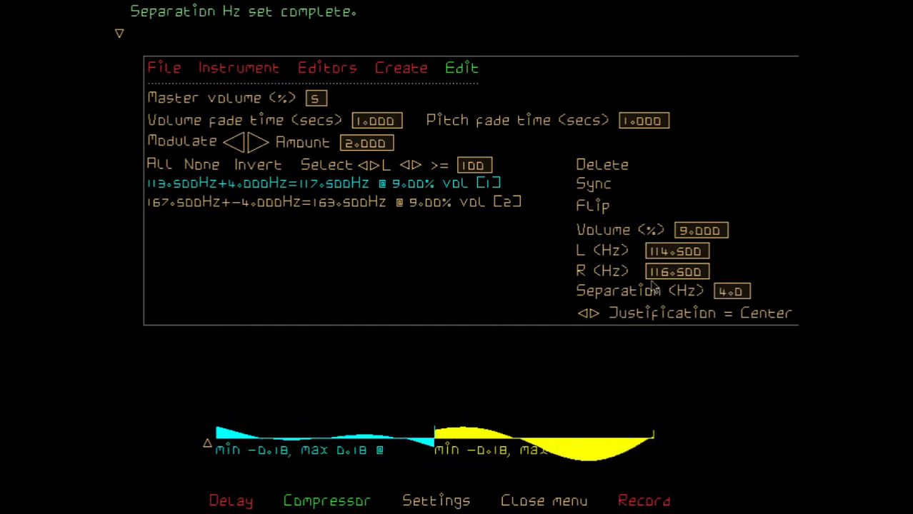
# Select all drone pairs, set the master volume to 40%, and reduce it to 10%
pyautogui.click(158, 166)
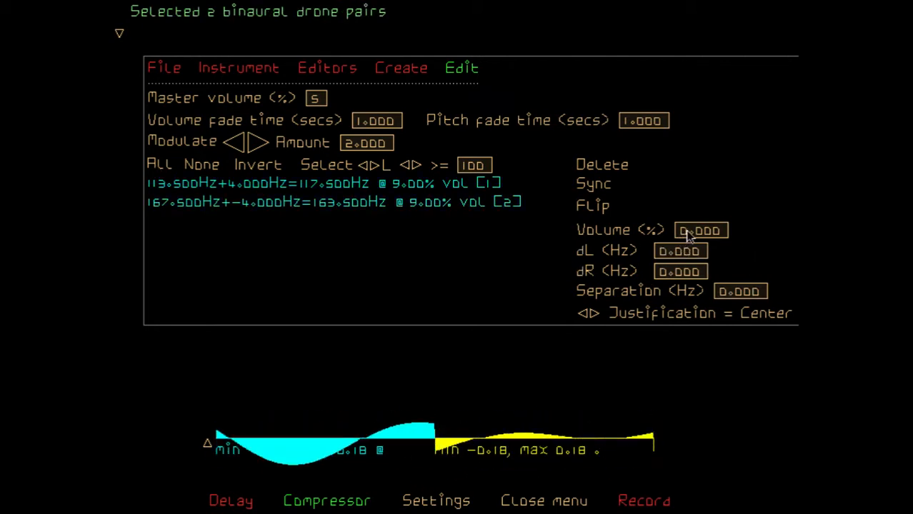
pyautogui.click(315, 98)
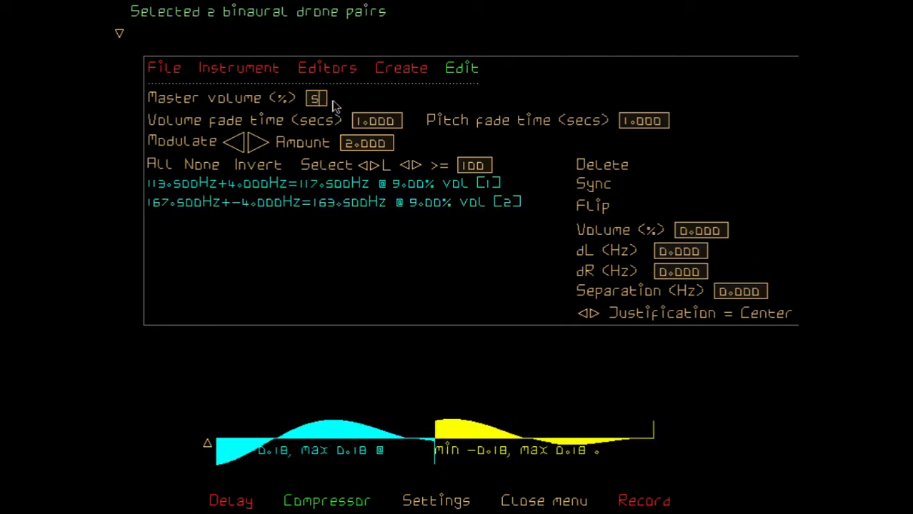
pyautogui.press('BackSpace')
pyautogui.write('40')
pyautogui.press('Return')
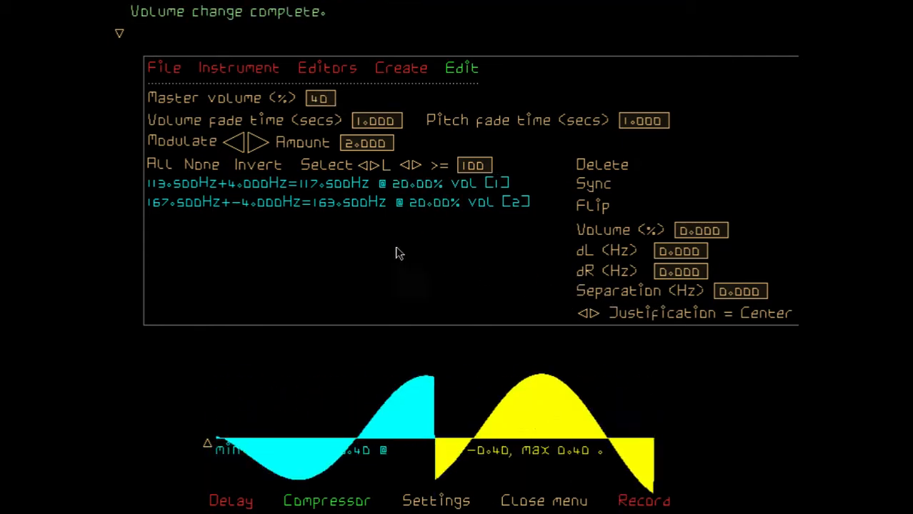
pyautogui.click(330, 101)
pyautogui.press('Return')
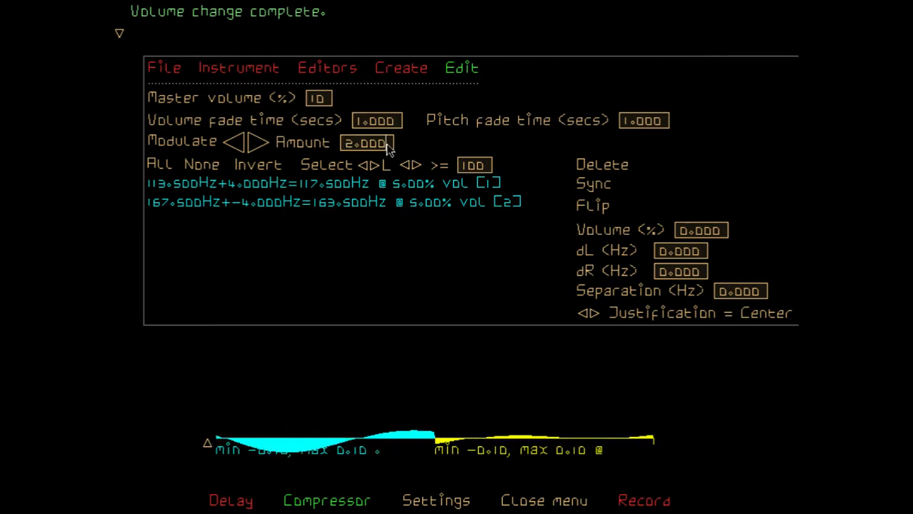
# Set the modulation amount to 1.1
pyautogui.press('BackSpace')
pyautogui.press('BackSpace')
pyautogui.press('BackSpace')
pyautogui.press('BackSpace')
pyautogui.press('BackSpace')
pyautogui.write('1.')
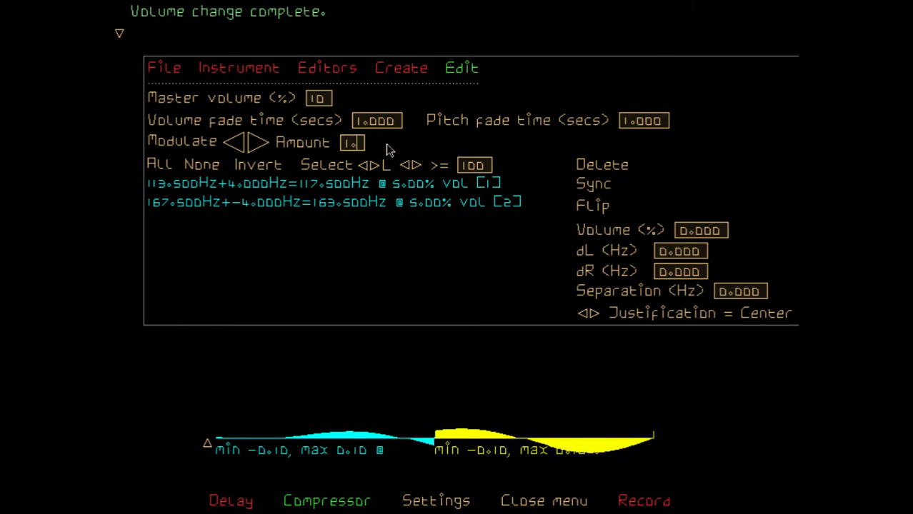
pyautogui.press('BackSpace')
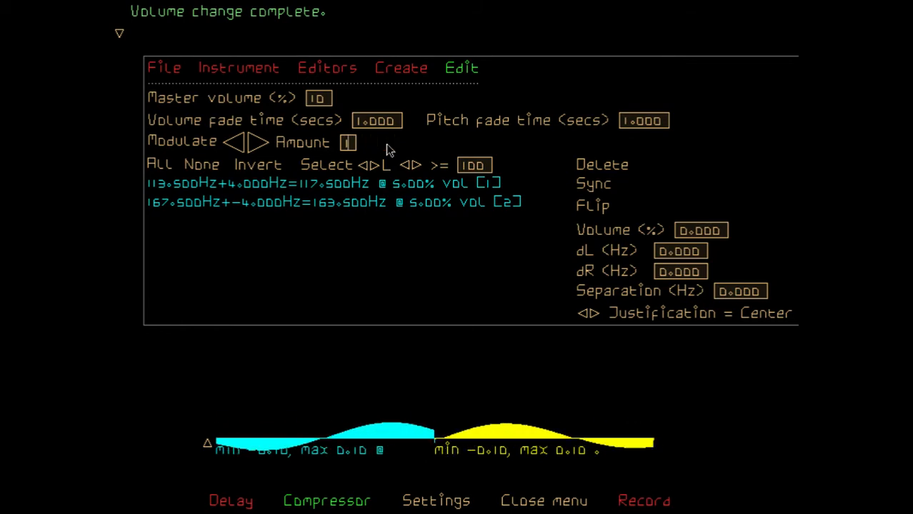
pyautogui.write('1.1')
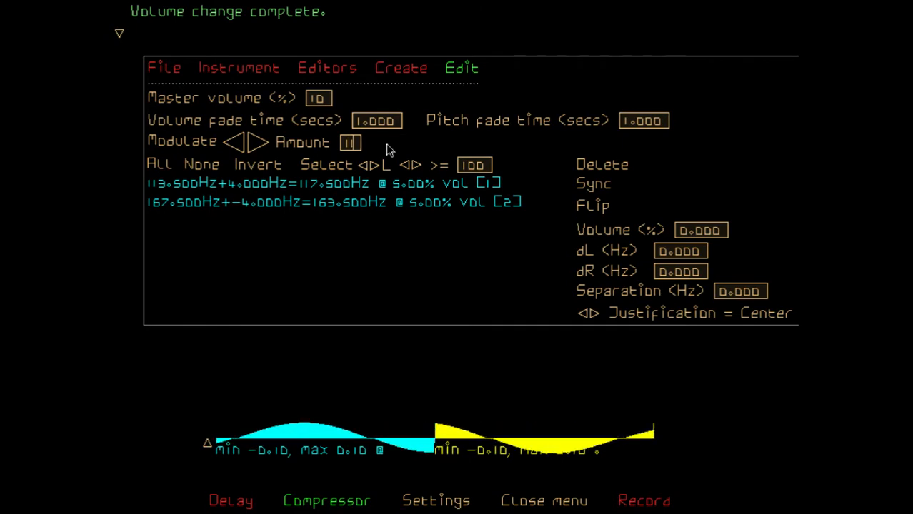
pyautogui.press('BackSpace')
pyautogui.press('BackSpace')
pyautogui.press('BackSpace')
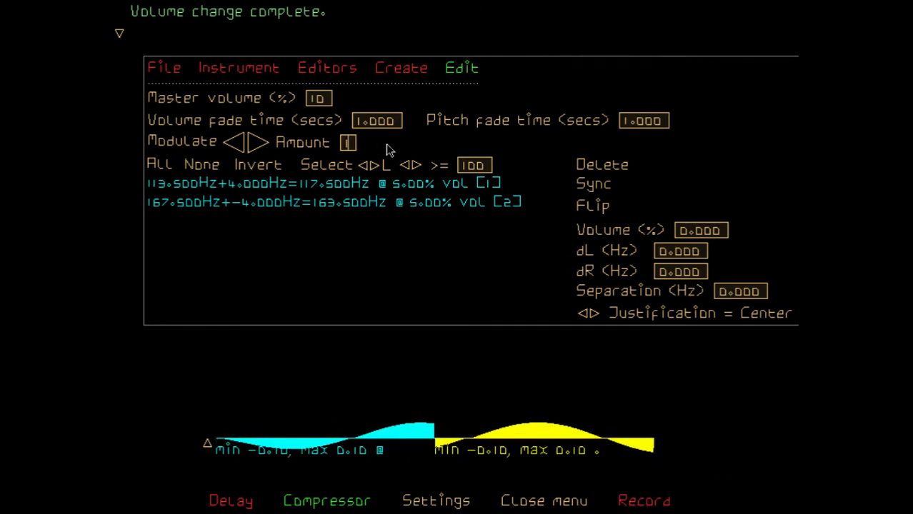
pyautogui.write('.1')
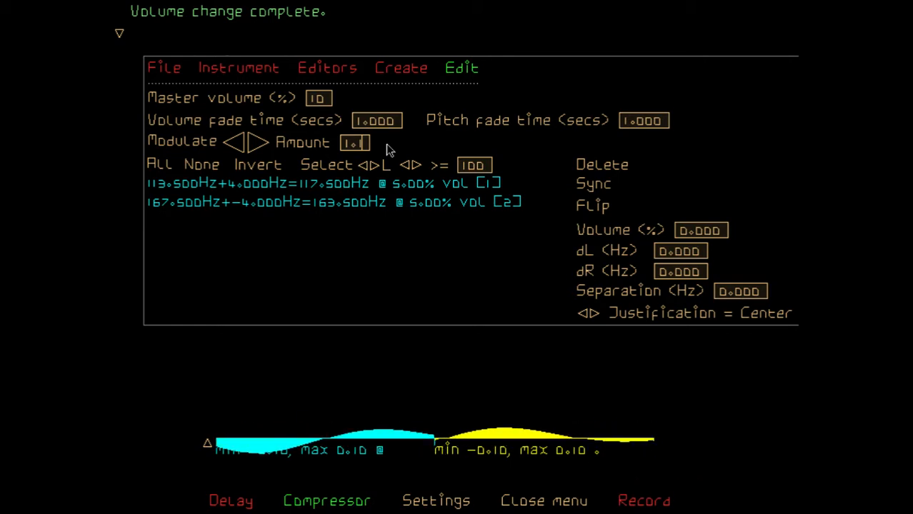
# Set the modulation amount to 2
pyautogui.press('BackSpace')
pyautogui.press('BackSpace')
pyautogui.press('BackSpace')
pyautogui.write('2')
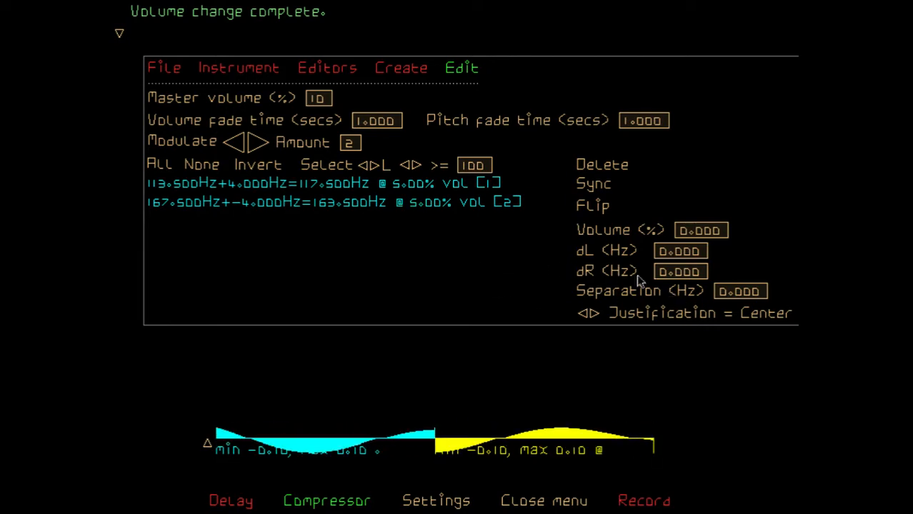
pyautogui.click(252, 203)
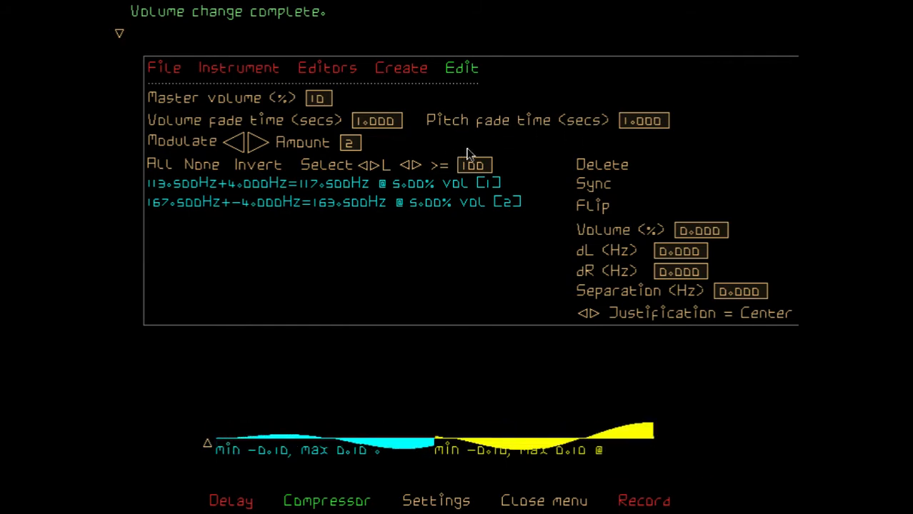
# Set the pitch fade time to 10.0 seconds, and modulate both drone pairs up and back down by the amount of 2
pyautogui.click(630, 121)
pyautogui.write('0')
pyautogui.press('Return')
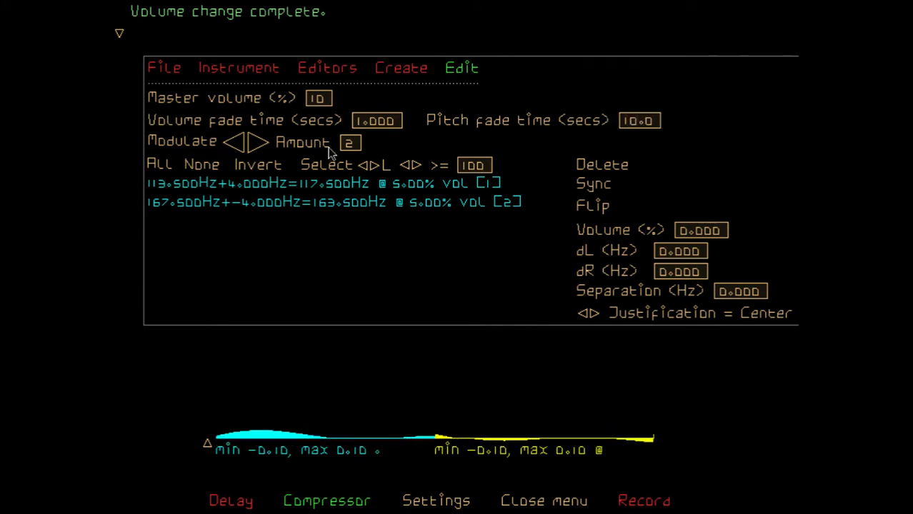
pyautogui.click(257, 143)
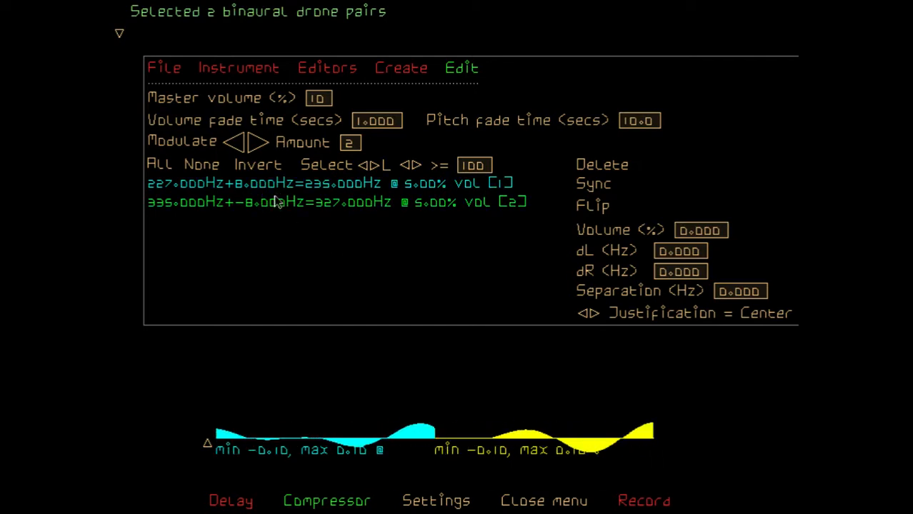
pyautogui.click(236, 146)
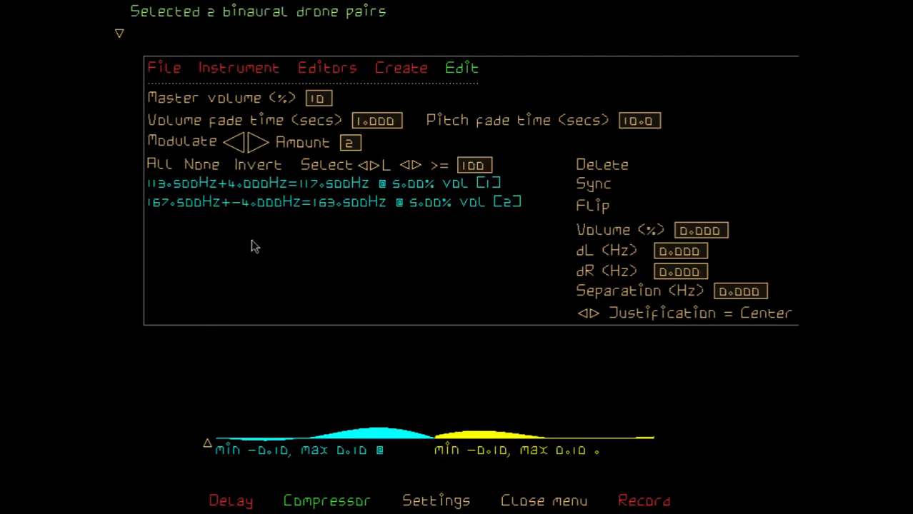
# Modulate only the second drone pair up by the amount of 2, and only the first pair down by the same amount
pyautogui.click(282, 184)
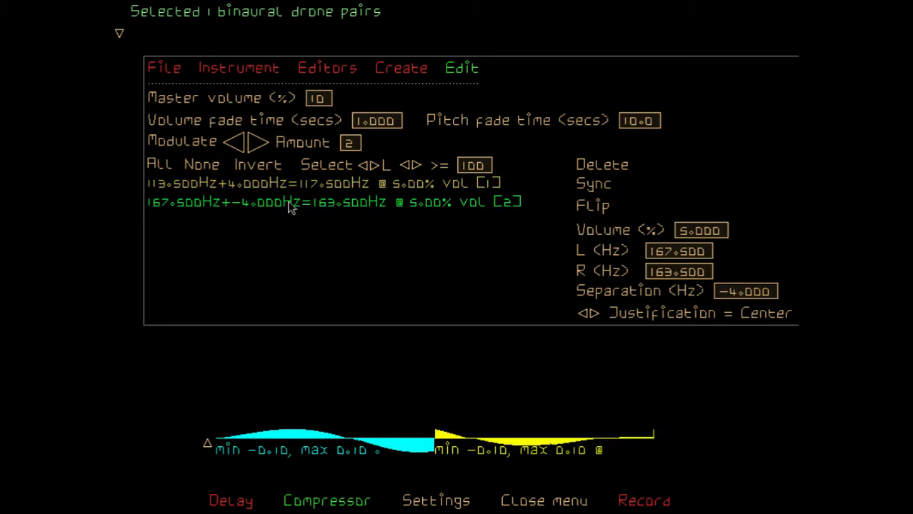
pyautogui.click(260, 144)
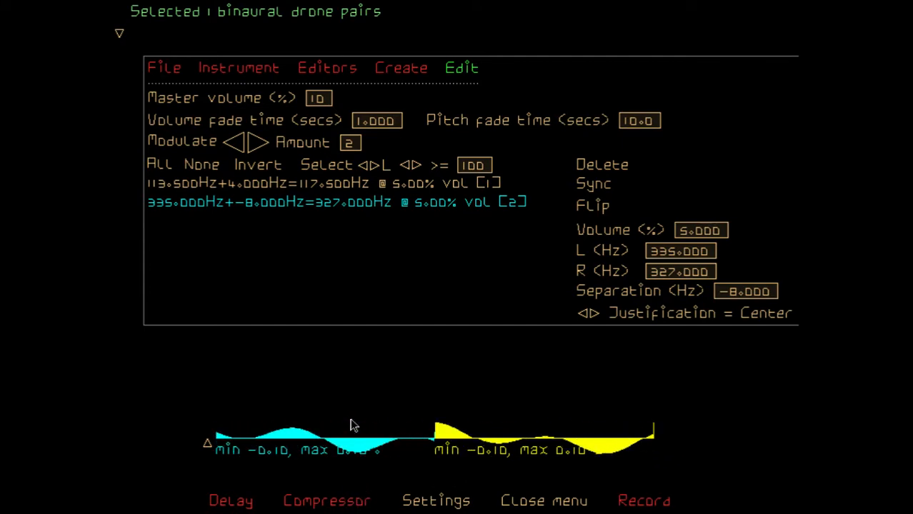
pyautogui.click(248, 168)
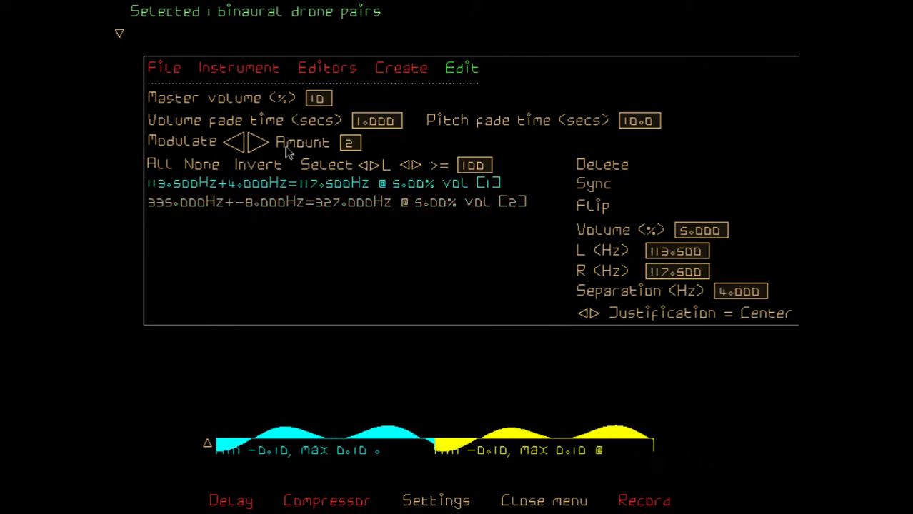
pyautogui.click(237, 146)
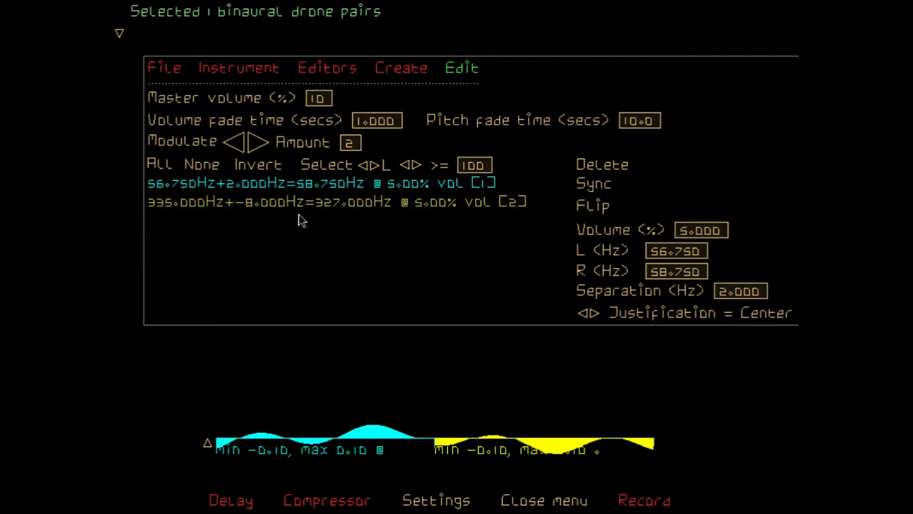
# Set only the second drone pair's separation to -1.0 Hz, change it to -100.0 Hz and abort that pitch fade midway
pyautogui.click(250, 168)
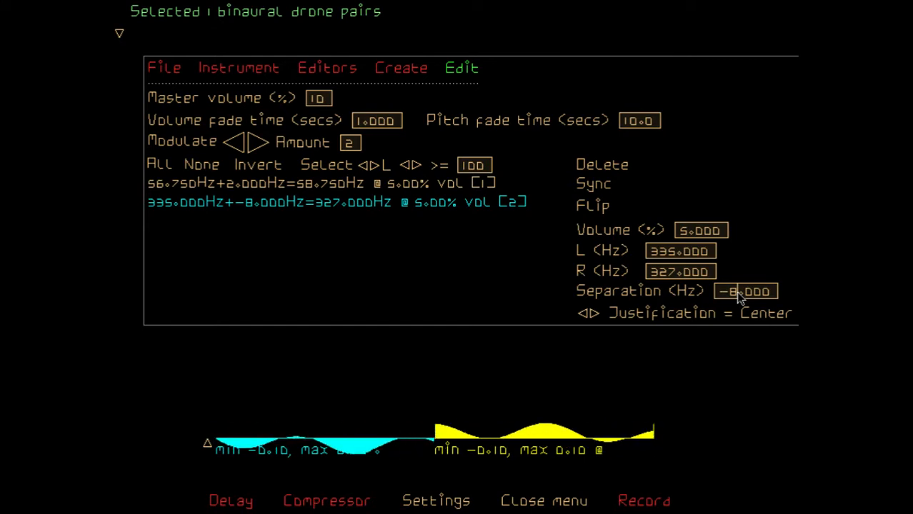
pyautogui.press('BackSpace')
pyautogui.write('1')
pyautogui.press('Return')
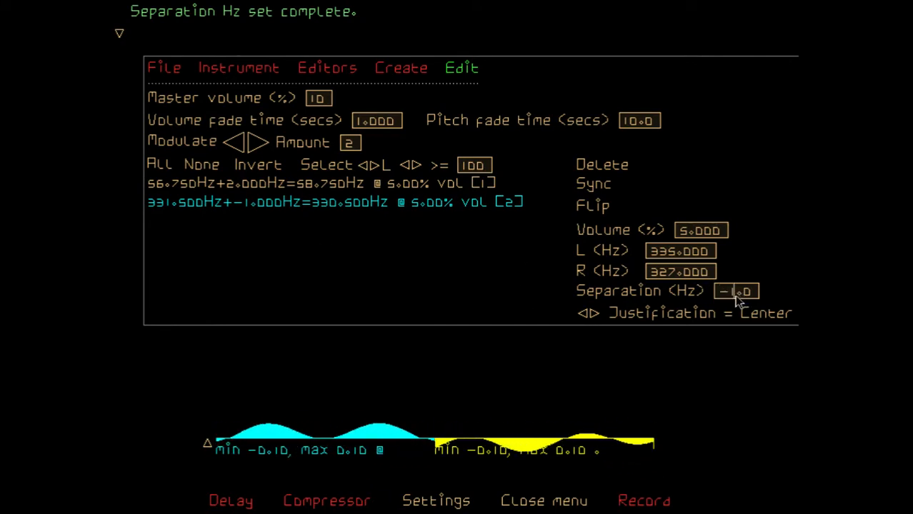
pyautogui.write('00')
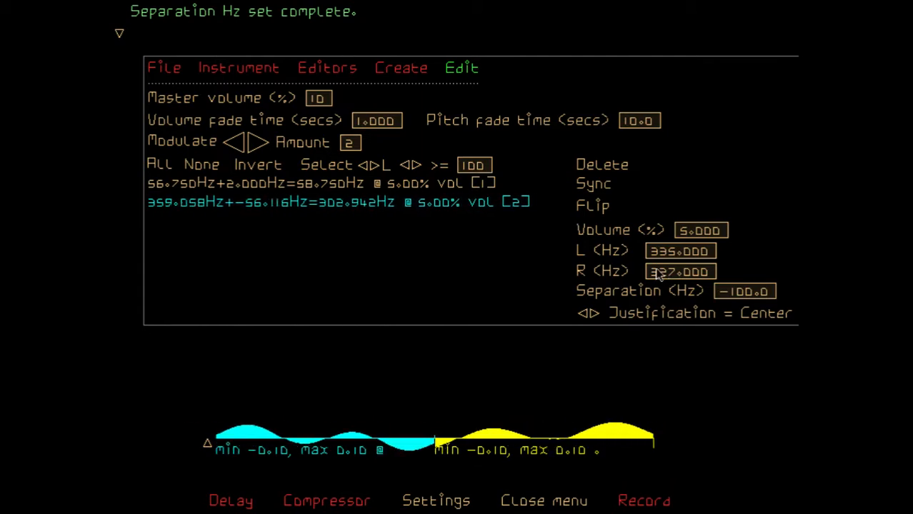
pyautogui.press('Escape')
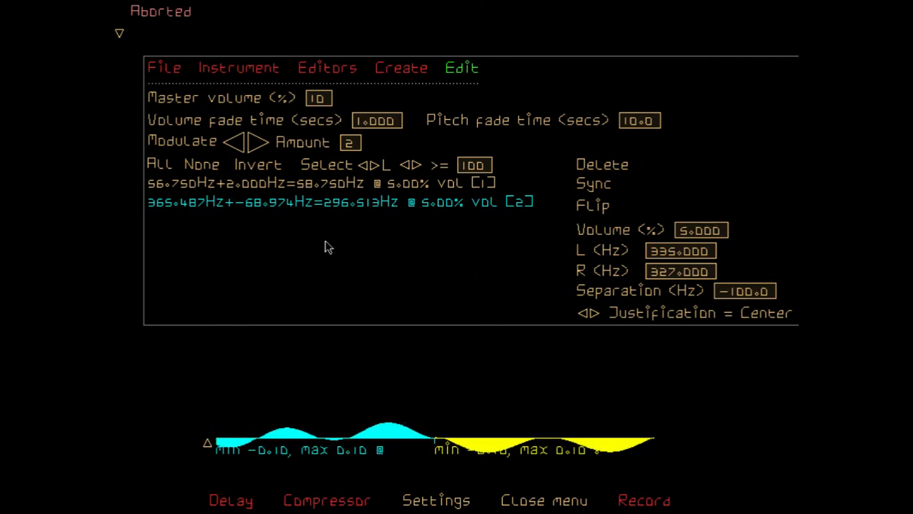
# Switch the justification through its options, including Left, and leave it on Right
pyautogui.click(582, 314)
pyautogui.click(582, 315)
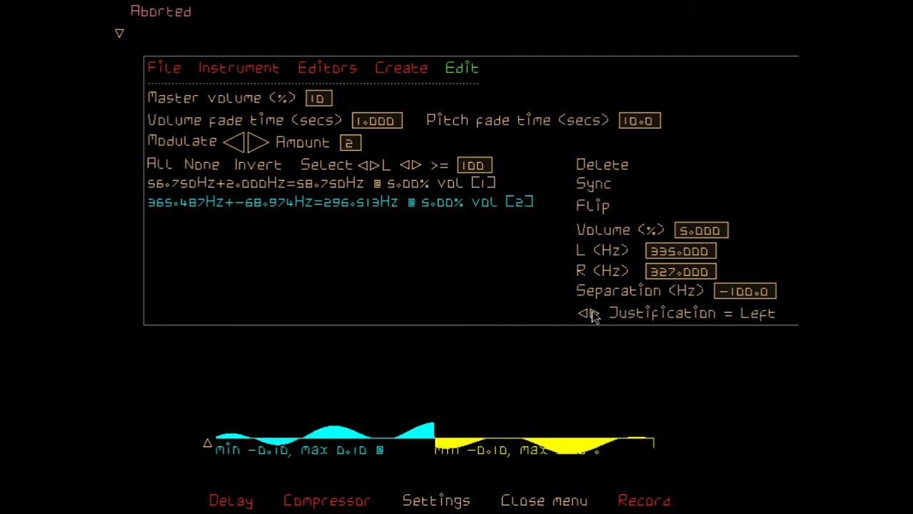
pyautogui.click(591, 315)
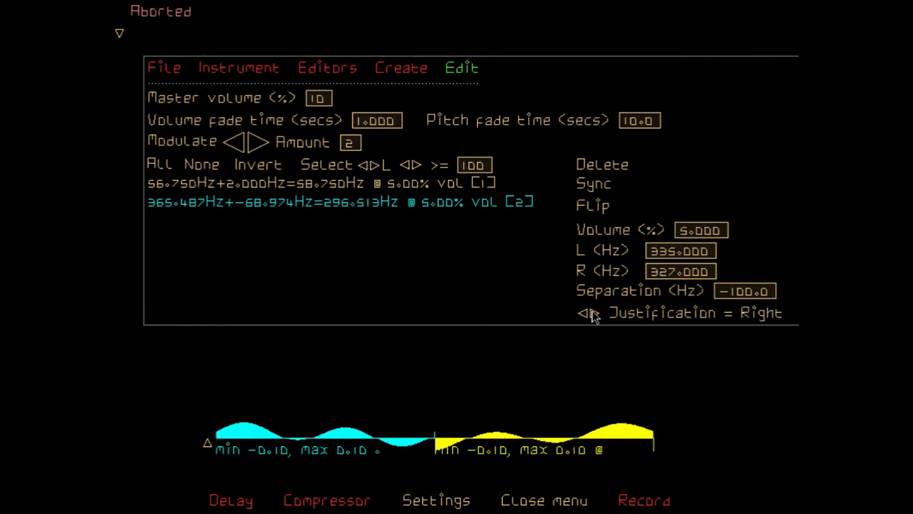
pyautogui.click(589, 316)
pyautogui.click(582, 316)
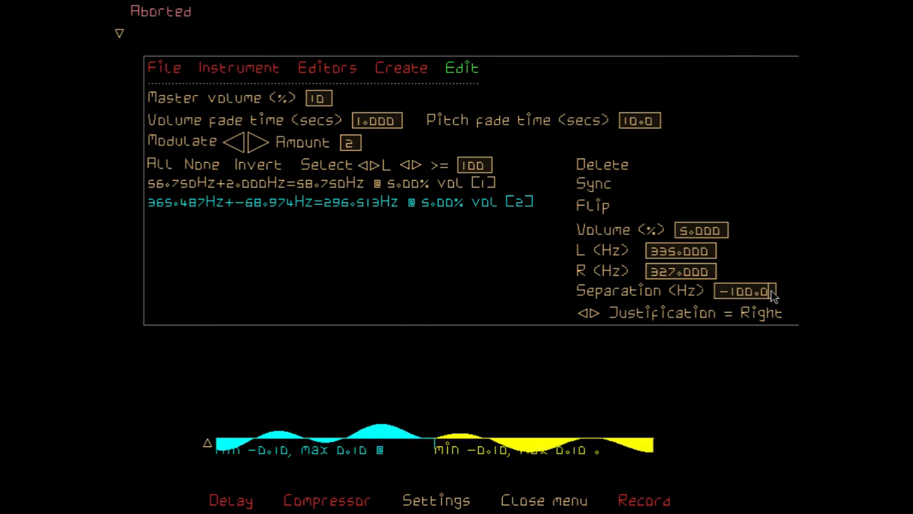
# Set the second drone pair's separation to -200.0 Hz and flip that pair
pyautogui.press('BackSpace')
pyautogui.press('BackSpace')
pyautogui.press('BackSpace')
pyautogui.press('BackSpace')
pyautogui.press('BackSpace')
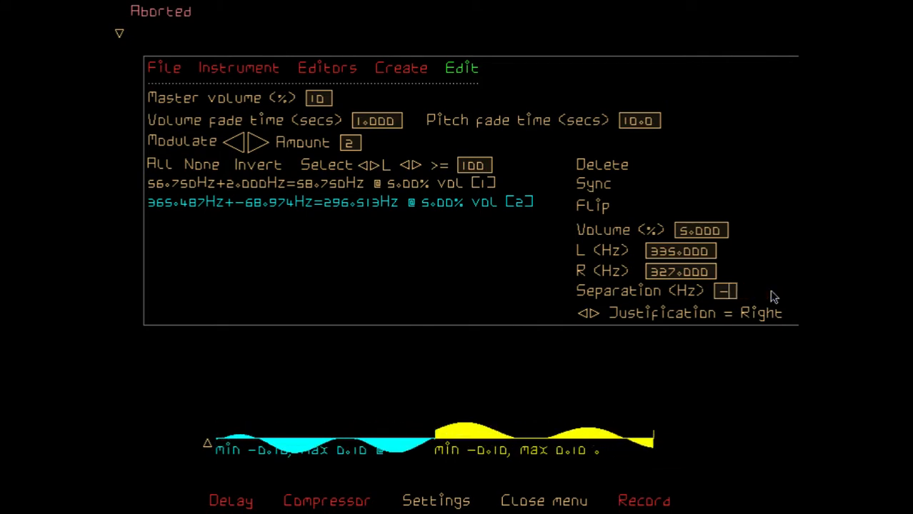
pyautogui.write('200.0')
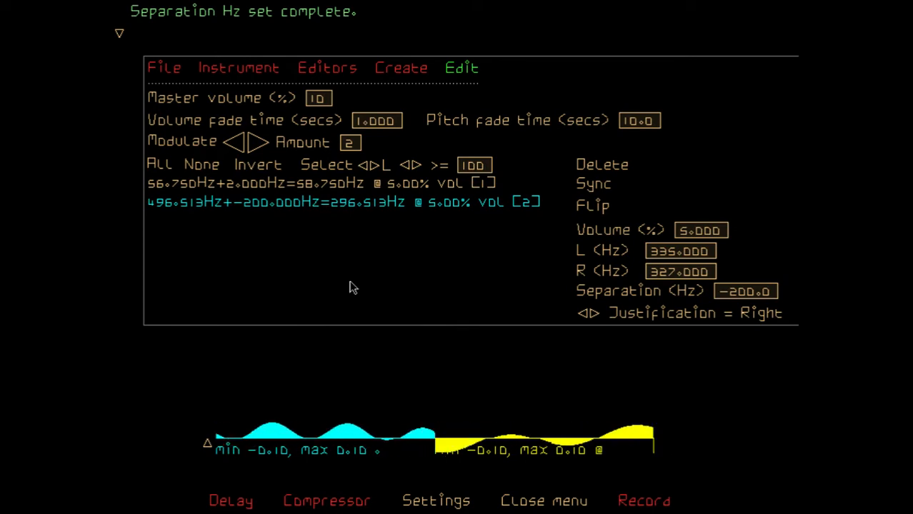
pyautogui.click(599, 213)
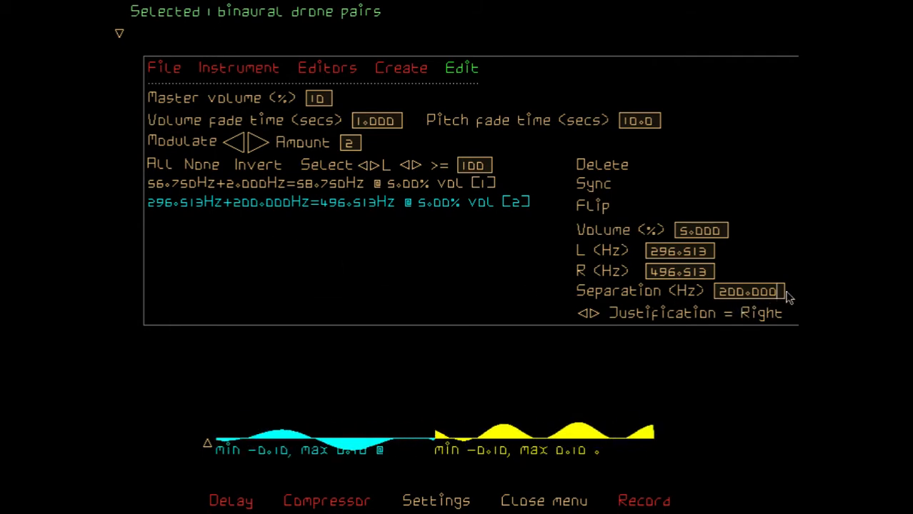
# Set the second drone pair's separation to 1 Hz and modulate the pair down by the amount of 4
pyautogui.press('BackSpace')
pyautogui.press('BackSpace')
pyautogui.press('BackSpace')
pyautogui.press('BackSpace')
pyautogui.press('BackSpace')
pyautogui.press('BackSpace')
pyautogui.press('BackSpace')
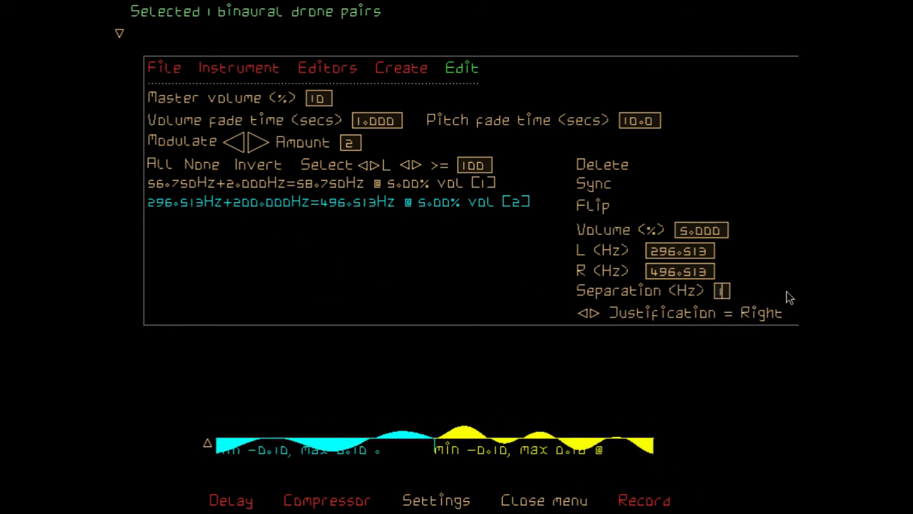
pyautogui.write('1')
pyautogui.press('Return')
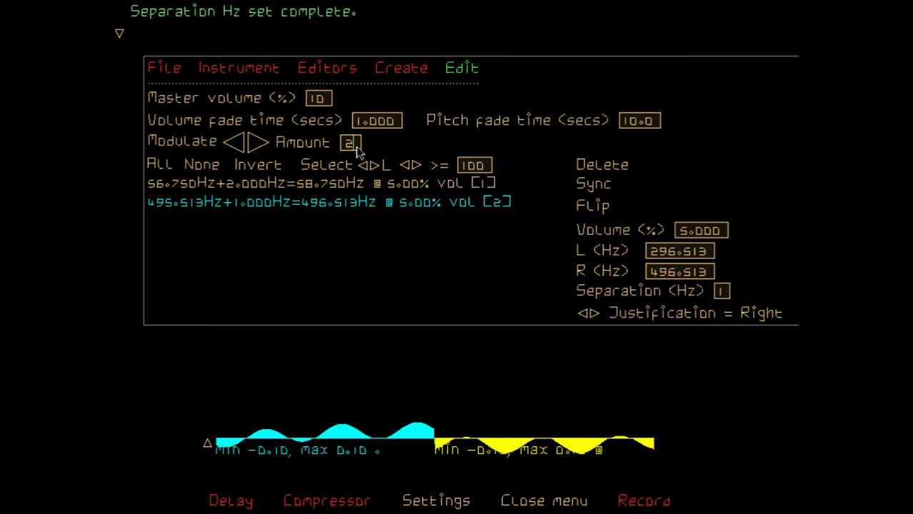
pyautogui.press('BackSpace')
pyautogui.write('4')
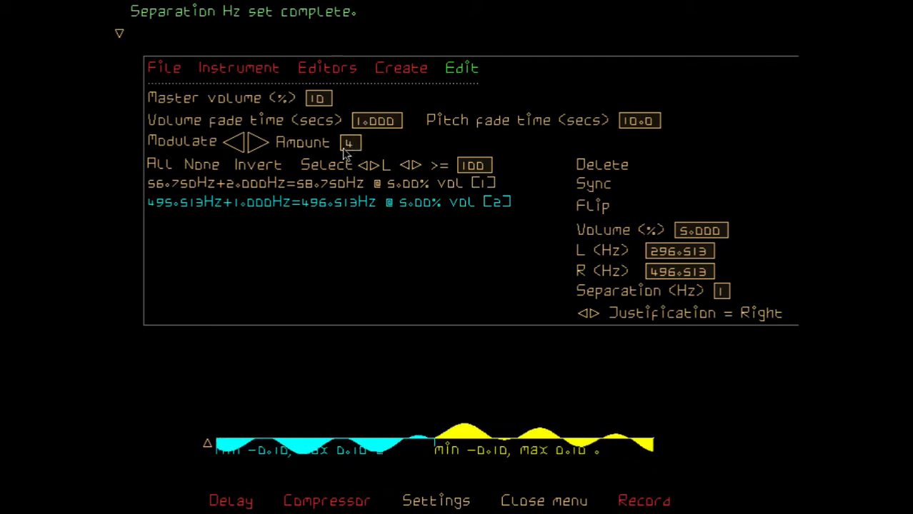
pyautogui.click(233, 143)
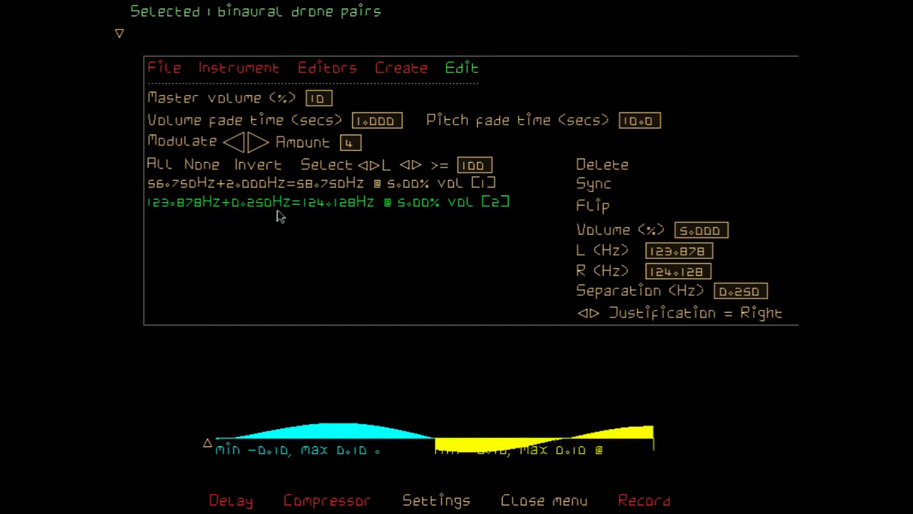
# Set the second drone pair's separation to -2 Hz
pyautogui.click(759, 292)
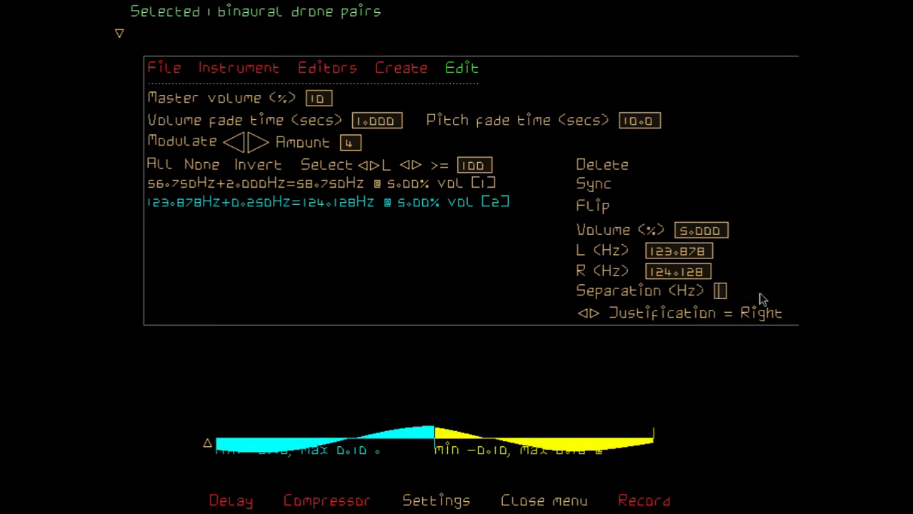
pyautogui.write('2')
pyautogui.press('BackSpace')
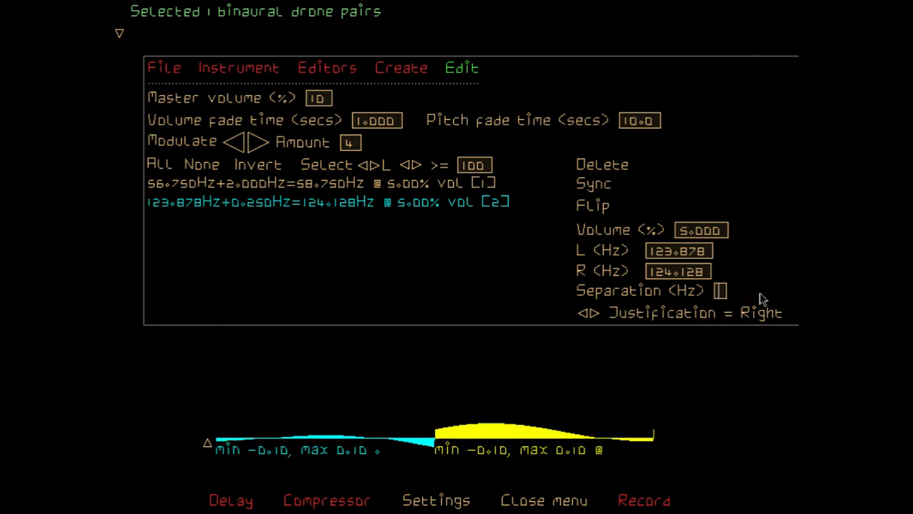
pyautogui.write('-2')
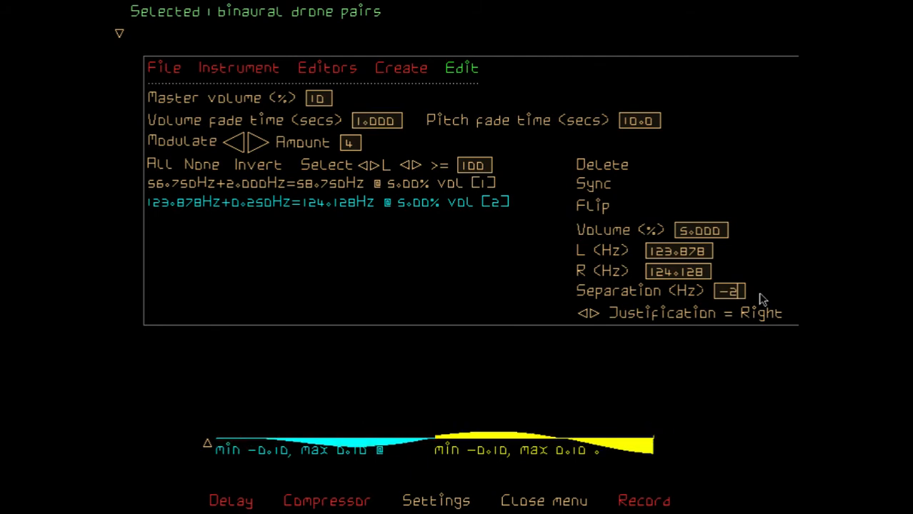
pyautogui.press('Return')
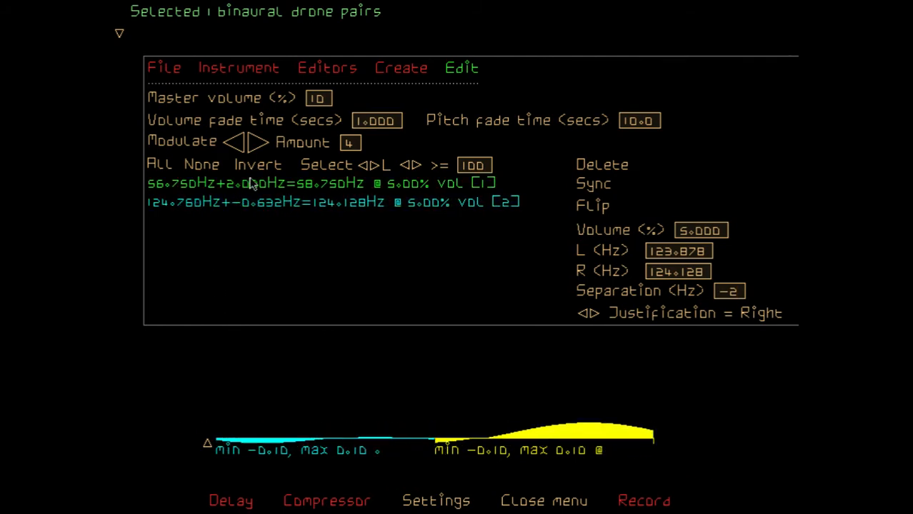
# Shorten the pitch fade time to 1.0 seconds
pyautogui.click(637, 119)
pyautogui.press('BackSpace')
pyautogui.press('Return')
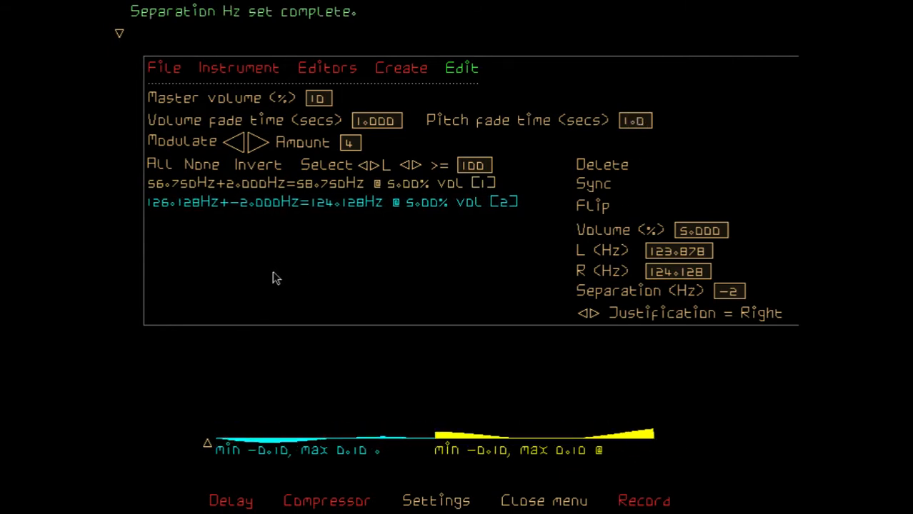
# Select all drone pairs, flip them and flip them back
pyautogui.click(168, 170)
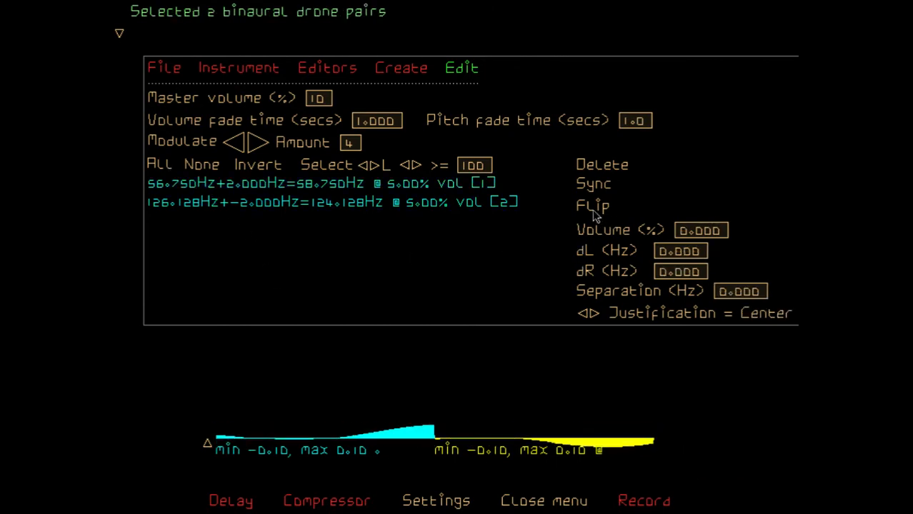
pyautogui.click(594, 209)
pyautogui.click(593, 208)
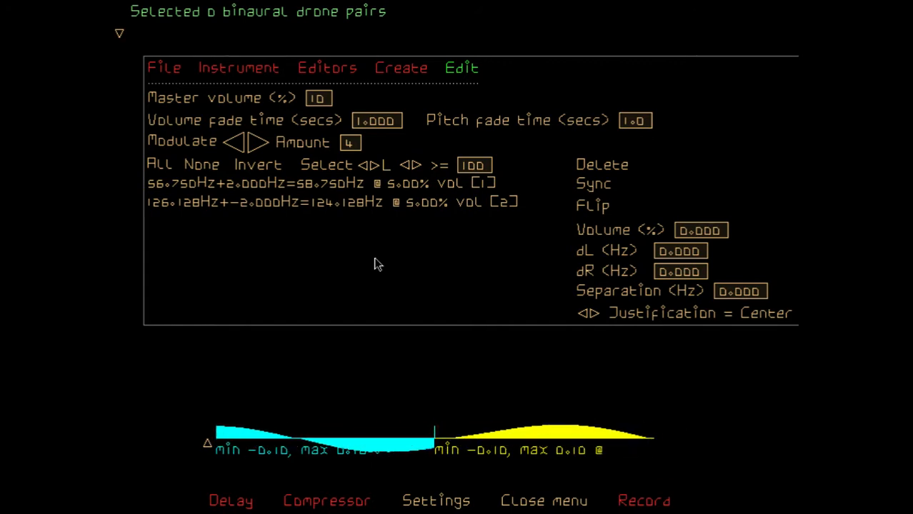
# Set the start pitch for creating new drone pairs to 150.0 Hz by adding 50 to it
pyautogui.click(407, 75)
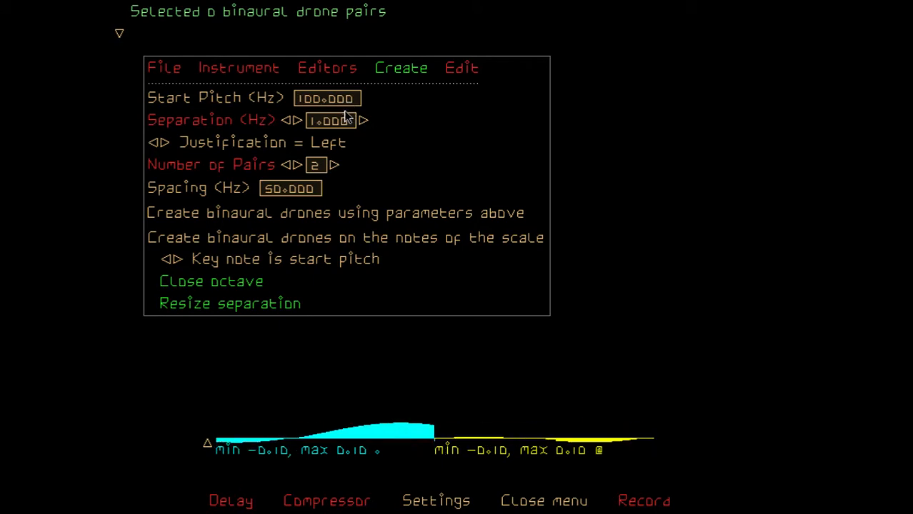
pyautogui.click(465, 69)
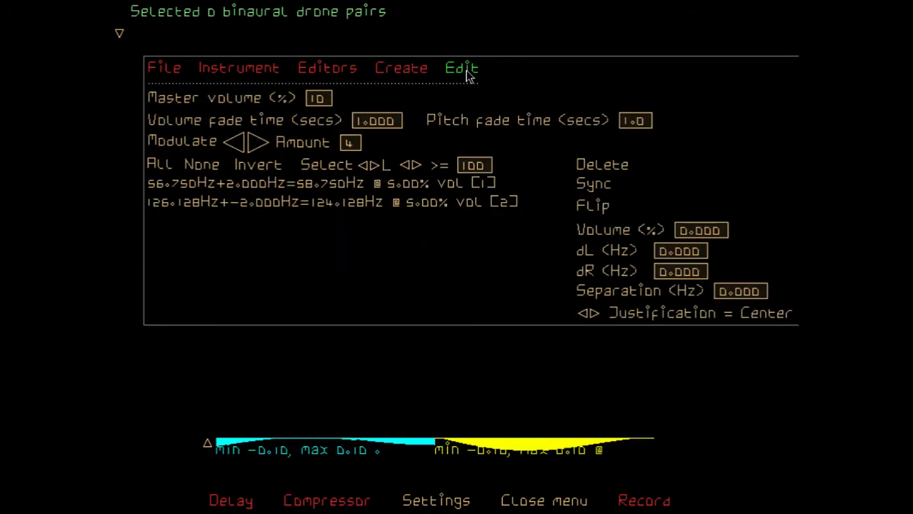
pyautogui.click(402, 71)
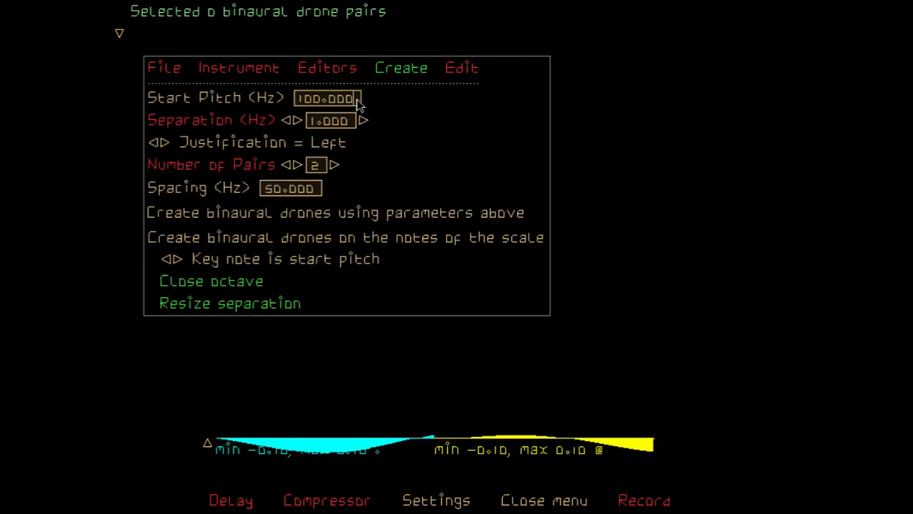
pyautogui.click(358, 104)
pyautogui.write('+50')
pyautogui.press('Return')
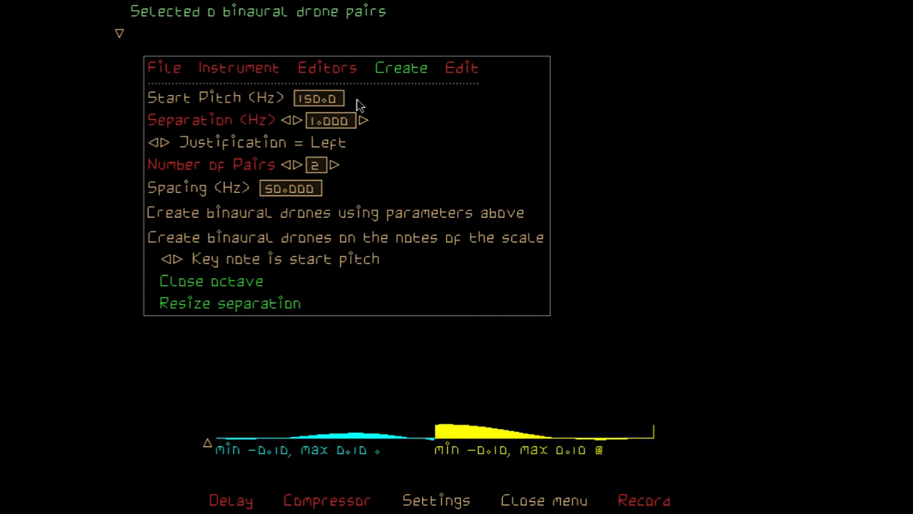
# Set the new drones to 4.000 Hz separation, Center justification, 8 pairs and 5.0 Hz spacing
pyautogui.click(295, 120)
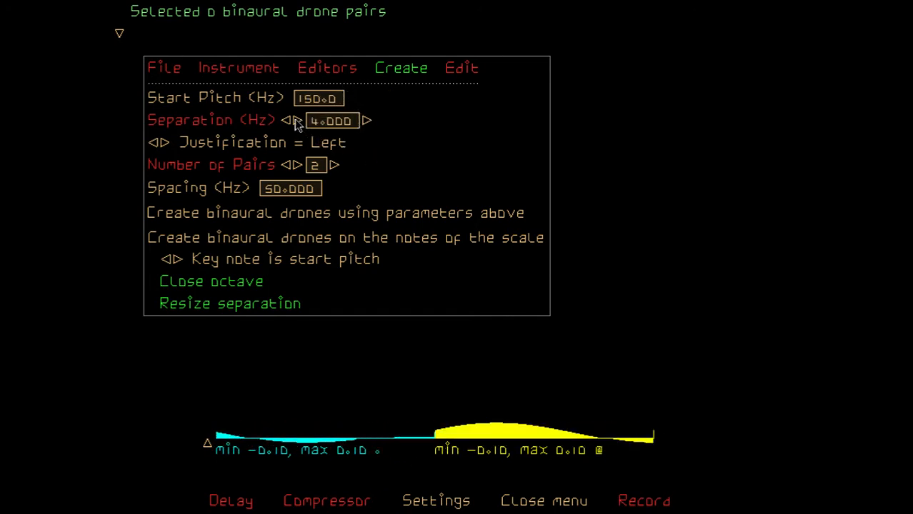
pyautogui.click(164, 143)
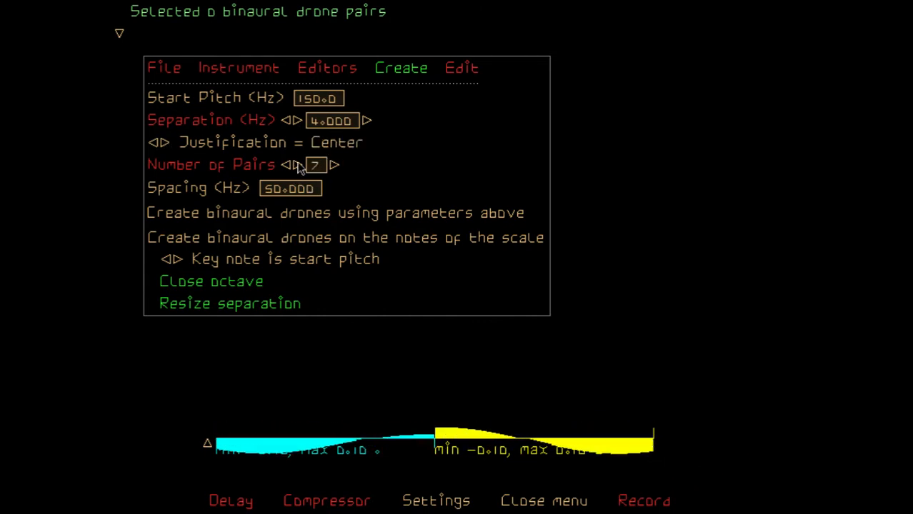
pyautogui.click(319, 193)
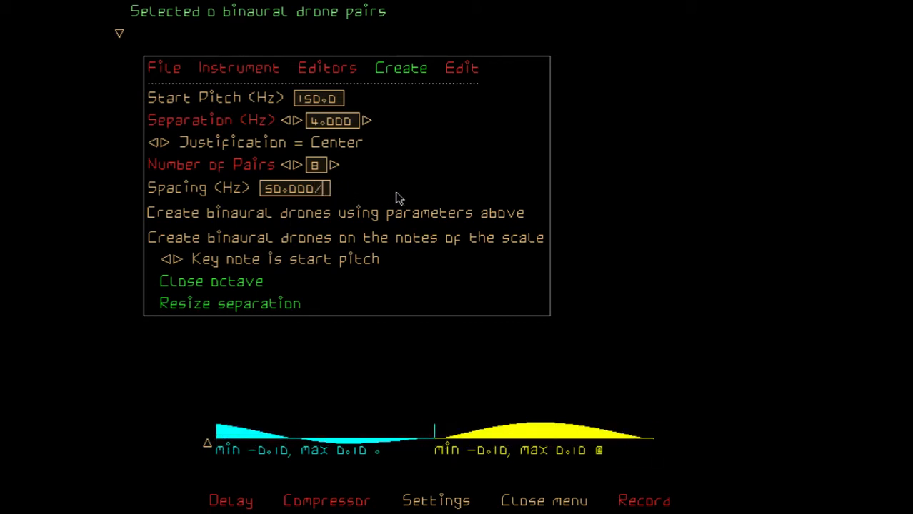
pyautogui.write('/10')
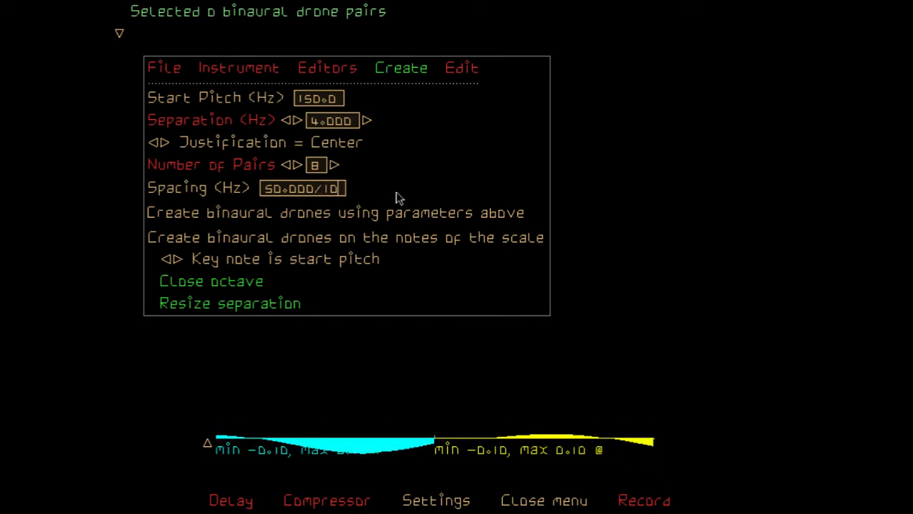
pyautogui.press('Return')
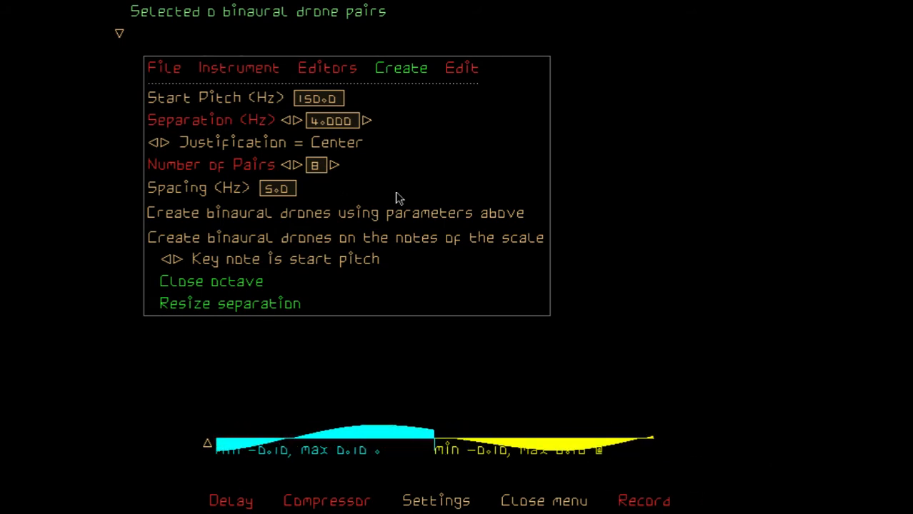
# Create the binaural drones using the entered parameters
pyautogui.click(454, 76)
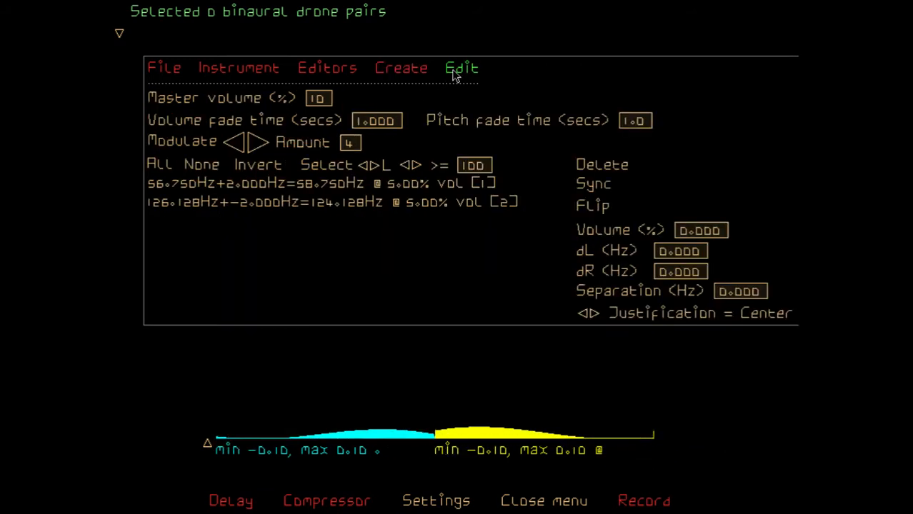
pyautogui.click(404, 69)
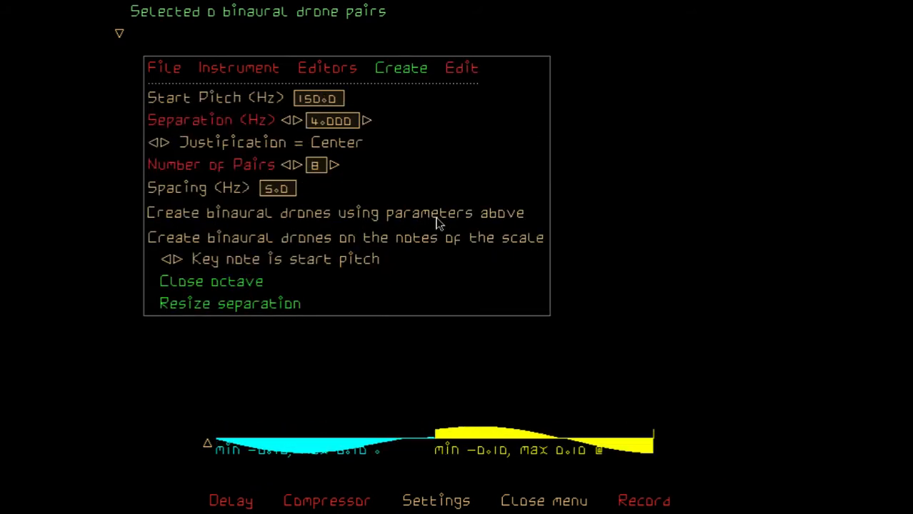
pyautogui.click(489, 218)
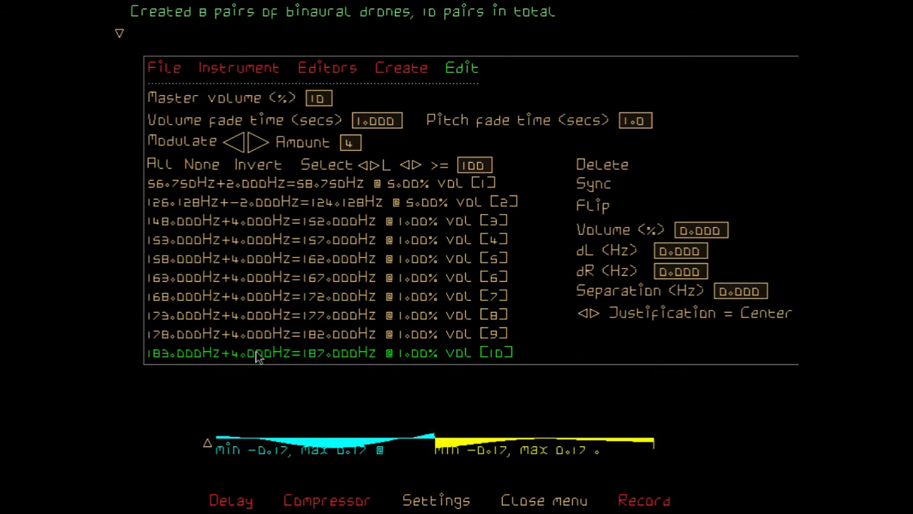
# Select drone pairs 3 to 6 and flip them
pyautogui.click(264, 227)
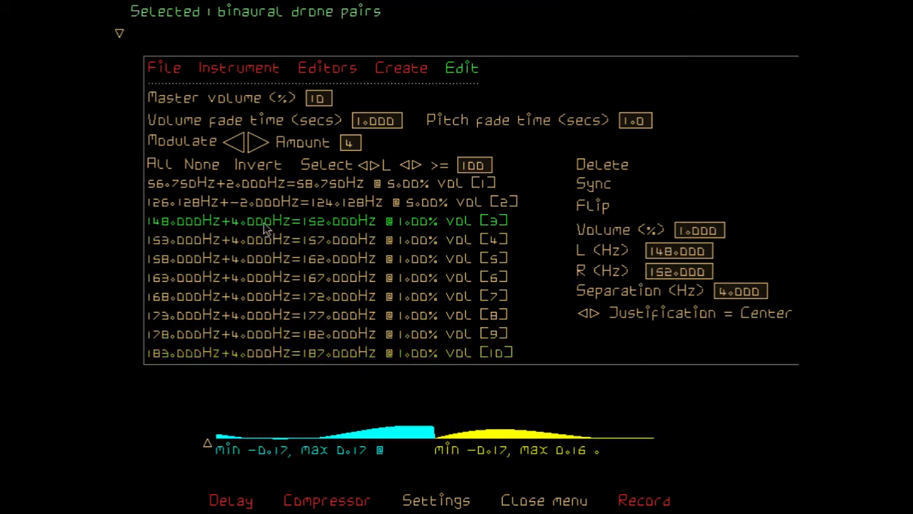
pyautogui.keyDown('shift'); pyautogui.click(253, 284); pyautogui.keyUp('shift')
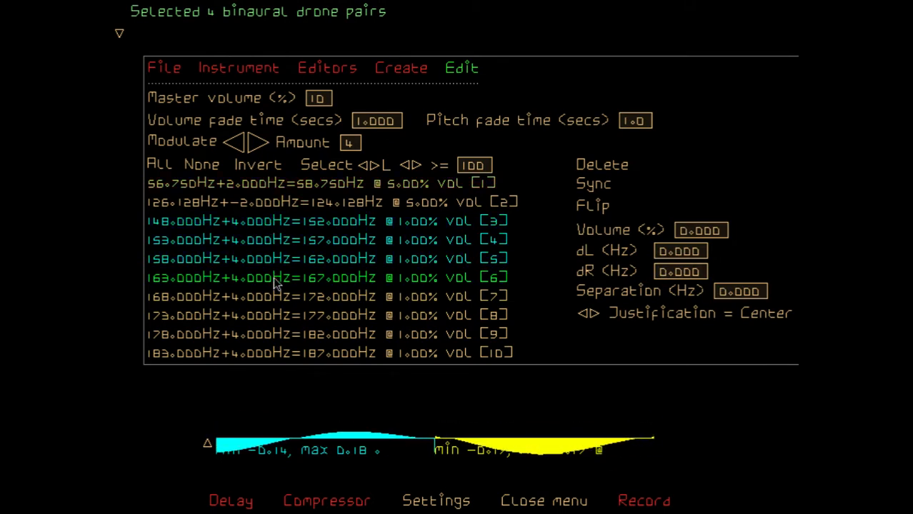
pyautogui.click(593, 205)
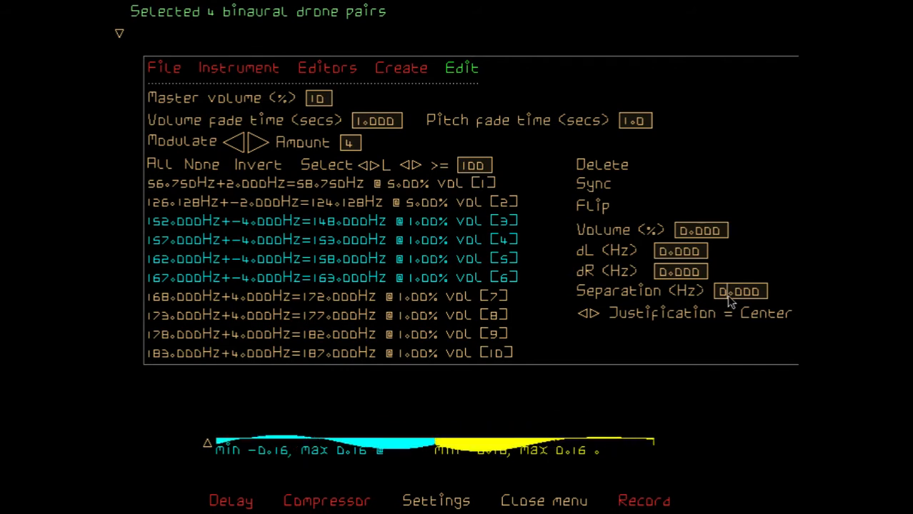
# Set the separation of drone pairs 3 to 6 to -8.0 Hz
pyautogui.press('BackSpace')
pyautogui.write('-8')
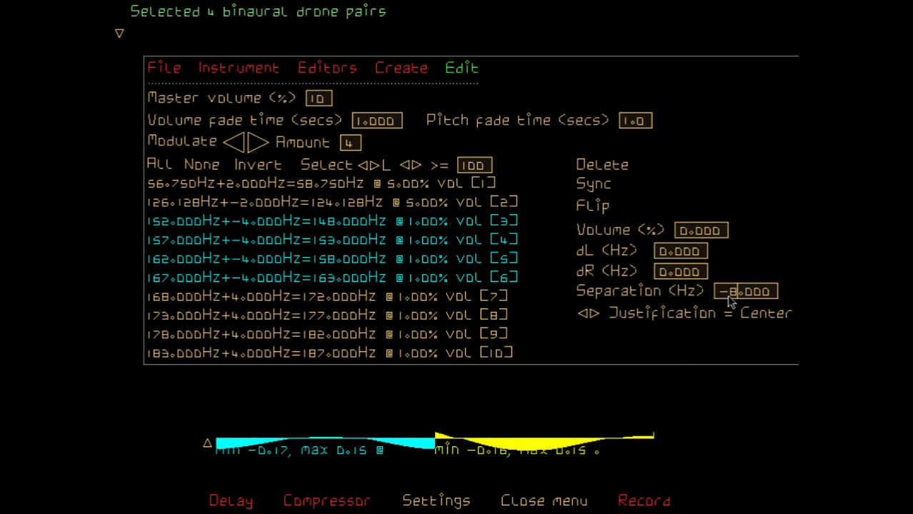
pyautogui.press('Return')
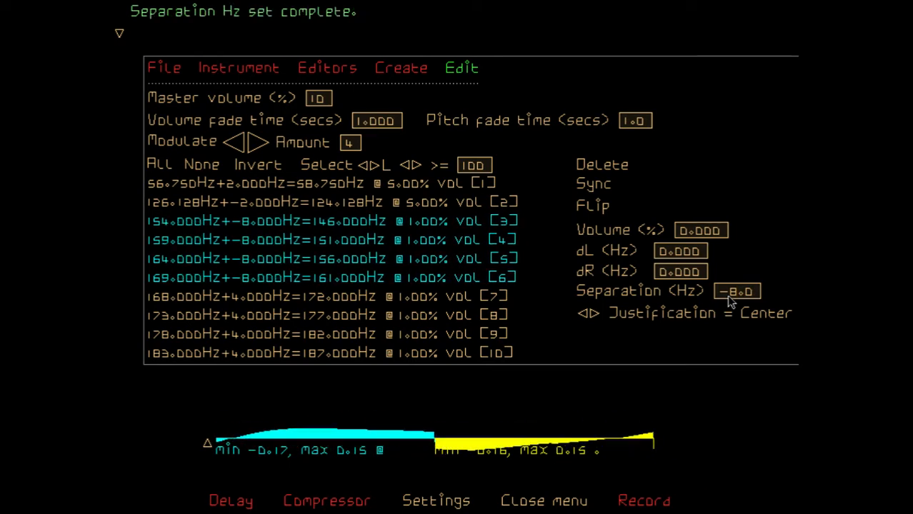
# Select only drone pairs 7 to 10 and set their separation to 8.0 Hz
pyautogui.click(207, 165)
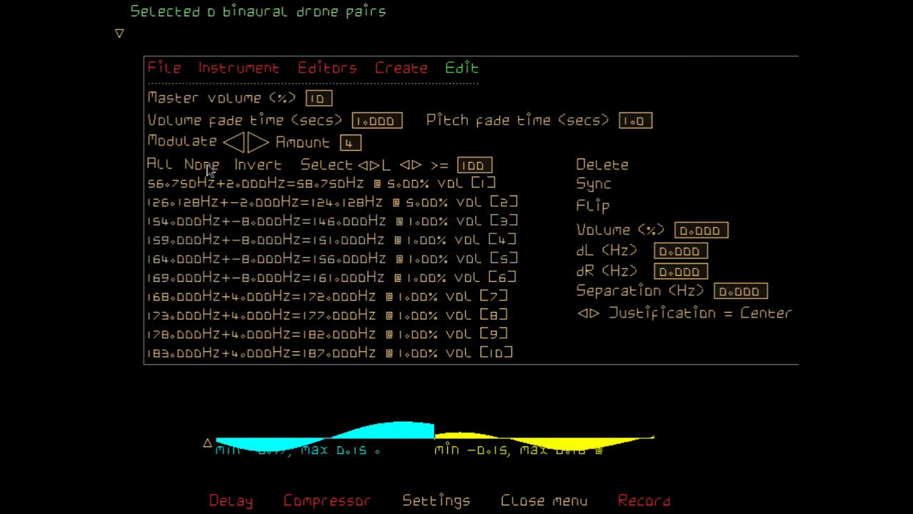
pyautogui.click(263, 303)
pyautogui.keyDown('shift'); pyautogui.click(260, 352); pyautogui.keyUp('shift')
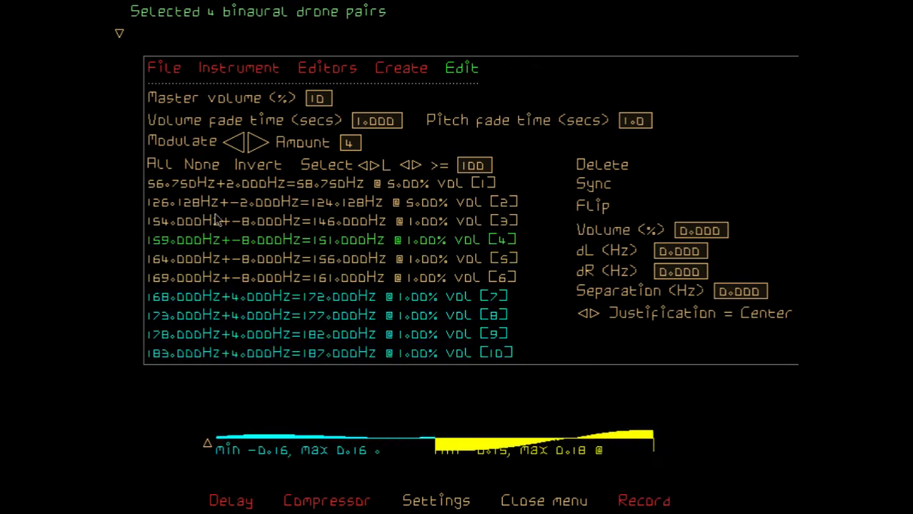
pyautogui.click(207, 167)
pyautogui.click(261, 297)
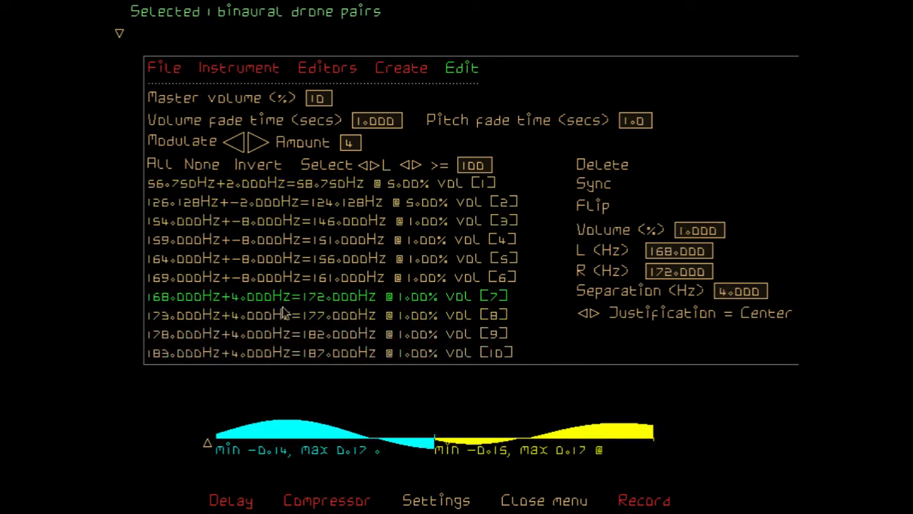
pyautogui.keyDown('shift'); pyautogui.click(267, 354); pyautogui.keyUp('shift')
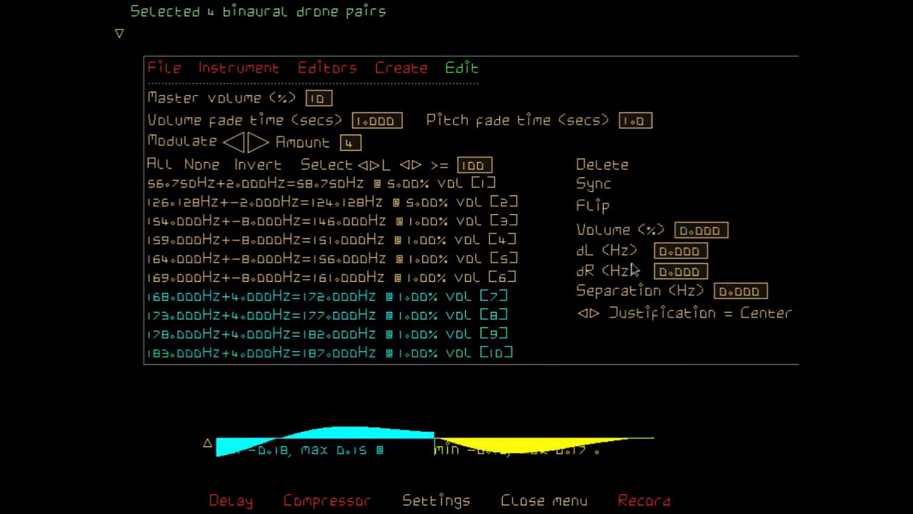
pyautogui.click(724, 294)
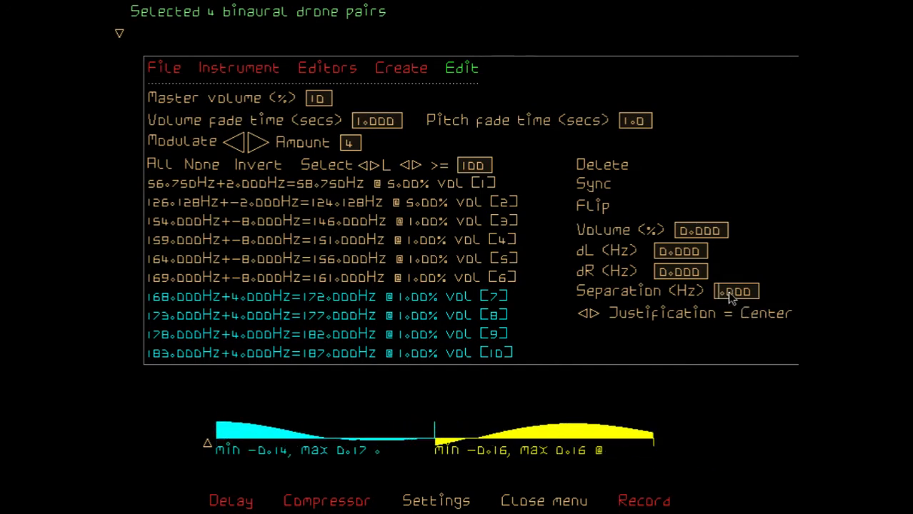
pyautogui.write('8.0')
pyautogui.press('Return')
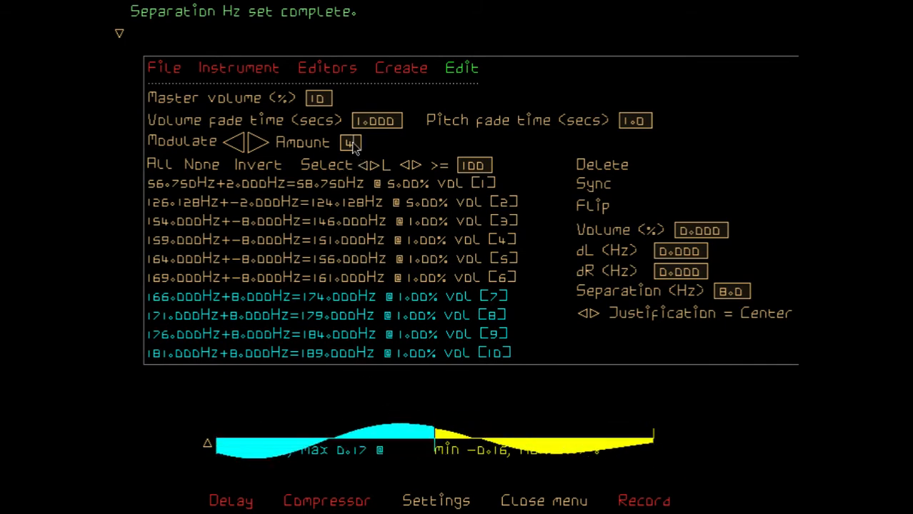
# Set the modulate amount to 2.0
pyautogui.press('BackSpace')
pyautogui.write('10')
pyautogui.press('BackSpace')
pyautogui.press('BackSpace')
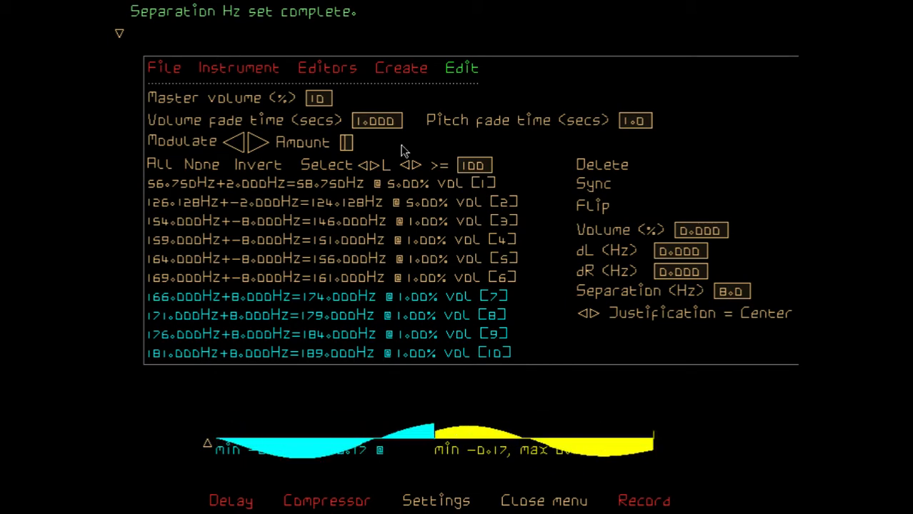
pyautogui.write('2.0')
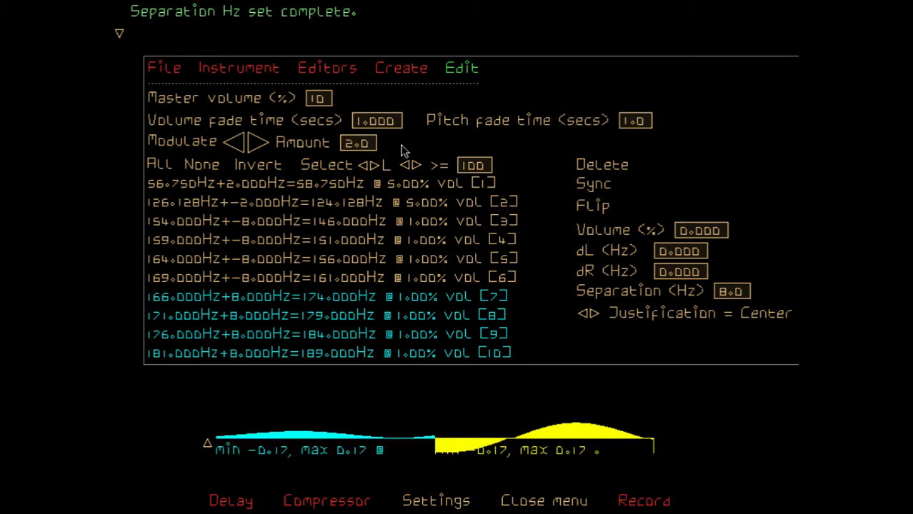
# Change the notation setting to numeric and return to the binaural drones editor
pyautogui.click(448, 501)
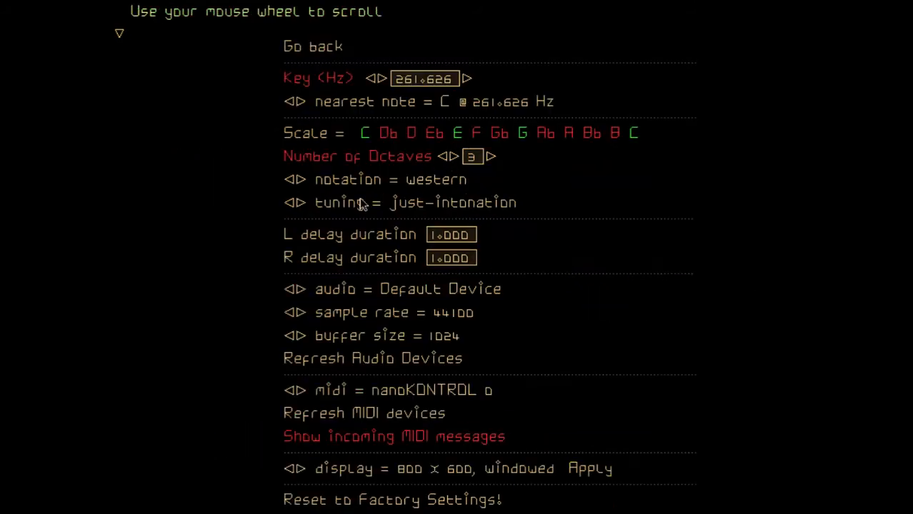
pyautogui.click(303, 180)
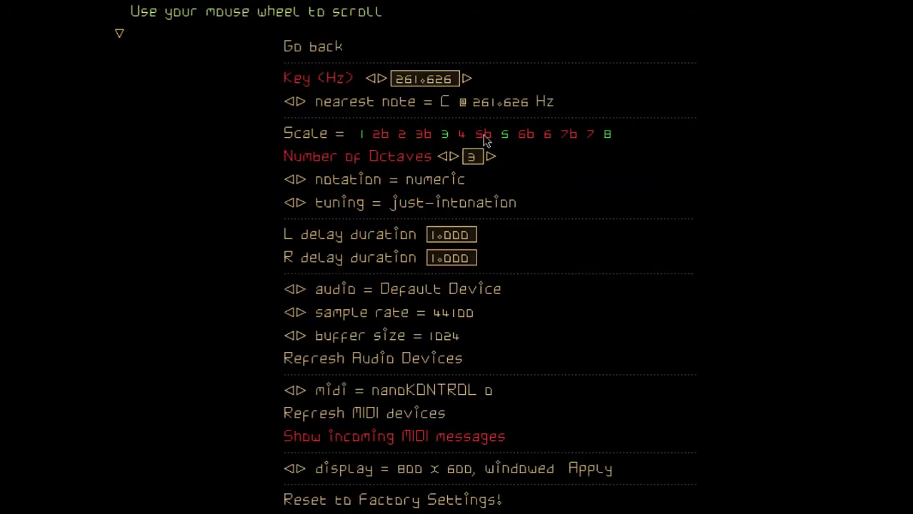
pyautogui.click(362, 136)
pyautogui.click(338, 45)
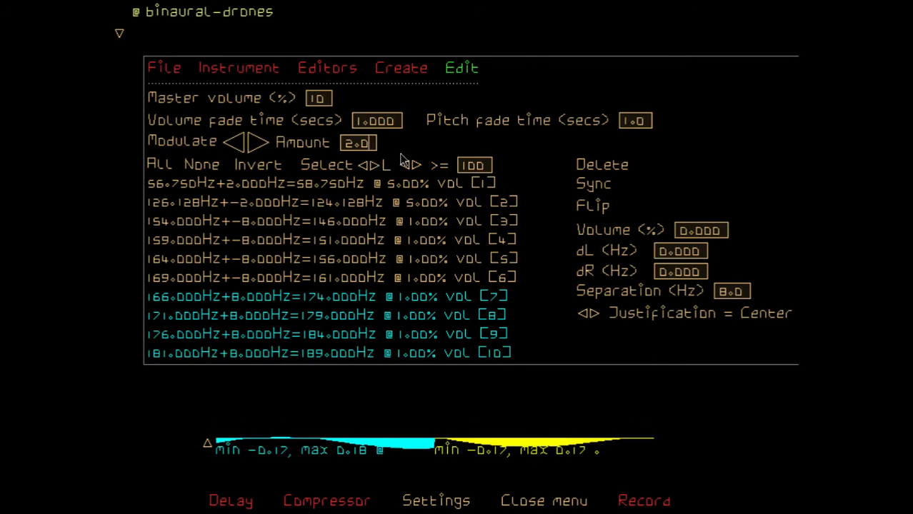
# Enter the numeric note $2b as the modulate amount
pyautogui.press('BackSpace')
pyautogui.press('BackSpace')
pyautogui.press('BackSpace')
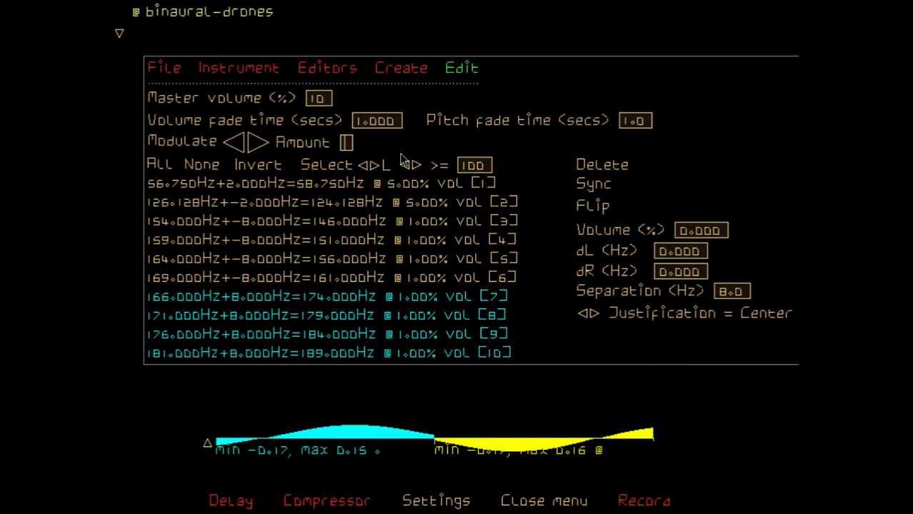
pyautogui.write('$2b')
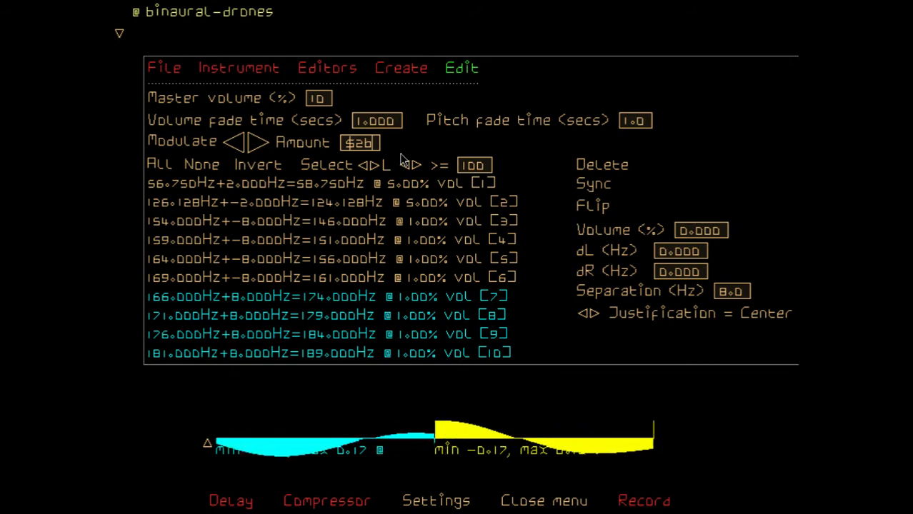
pyautogui.press('BackSpace')
pyautogui.press('BackSpace')
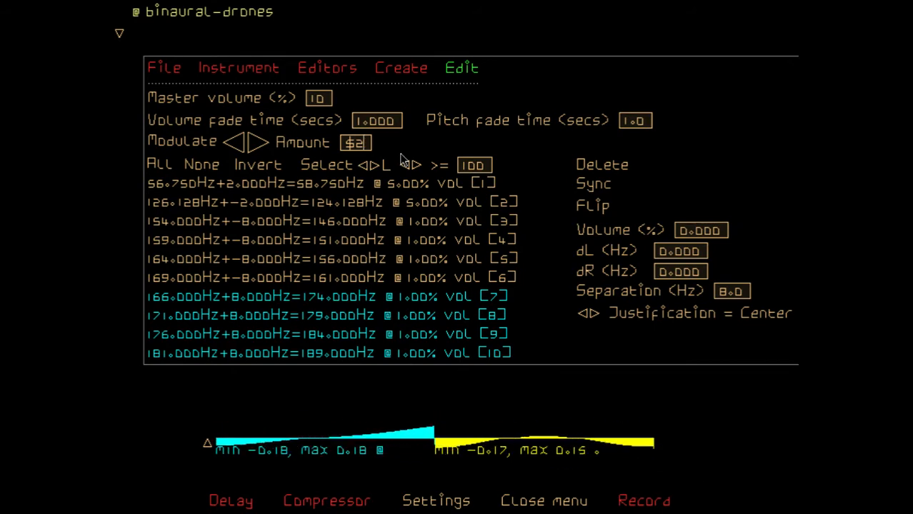
pyautogui.write('2b')
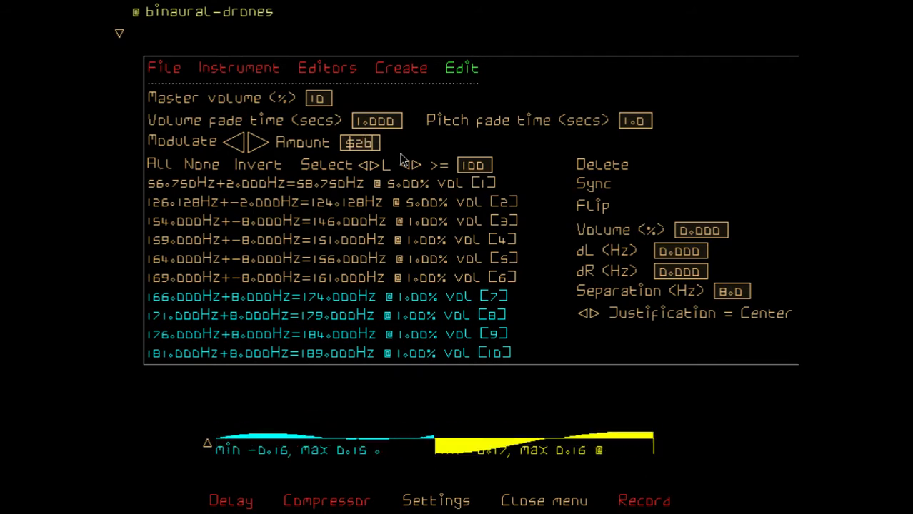
pyautogui.press('Return')
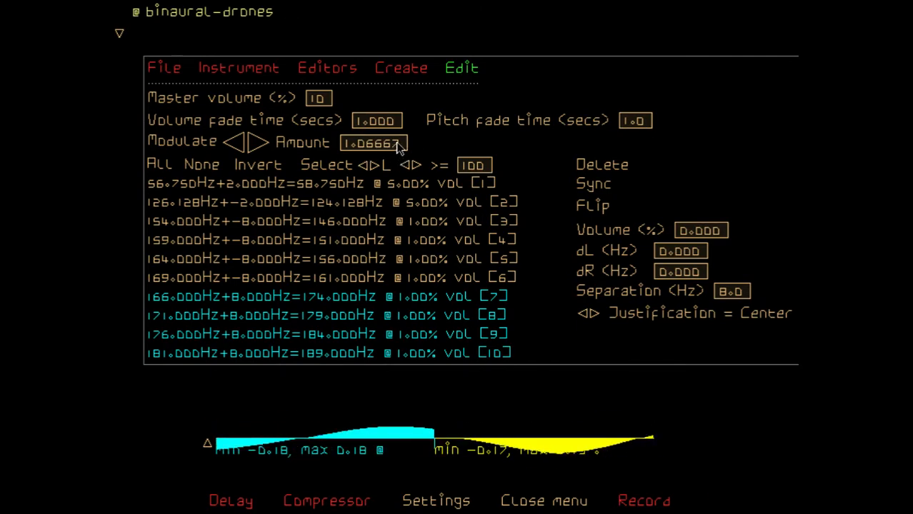
# Change the tuning setting to equal-temperament and return to the binaural drones editor
pyautogui.click(437, 501)
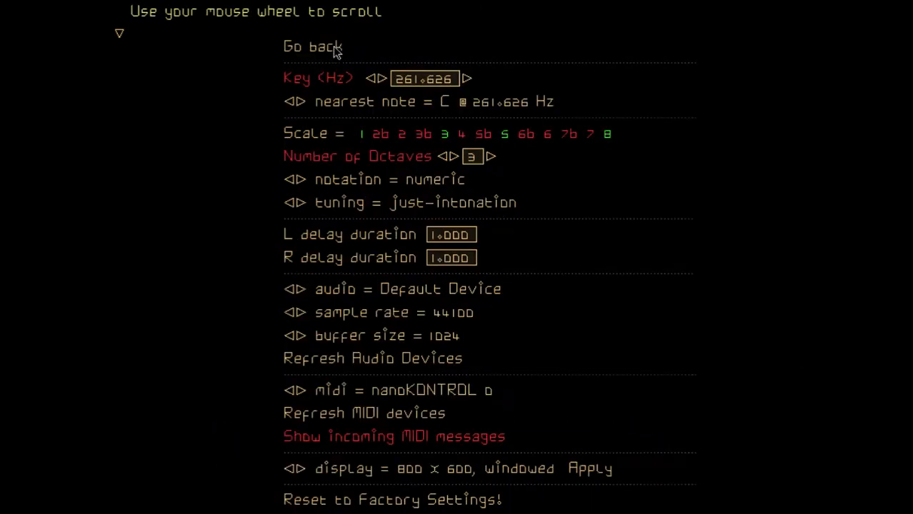
pyautogui.click(299, 204)
pyautogui.click(299, 204)
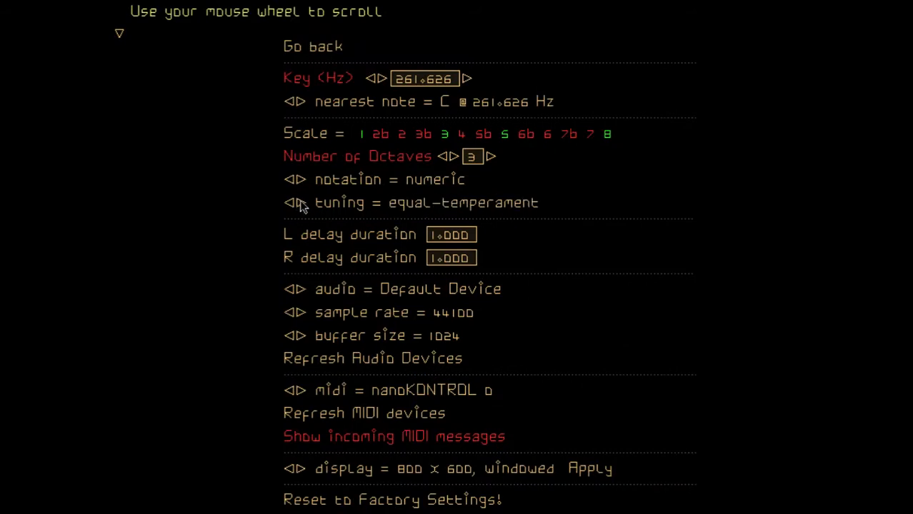
pyautogui.click(325, 46)
# Replace the modulate amount with 1.05946
pyautogui.click(402, 142)
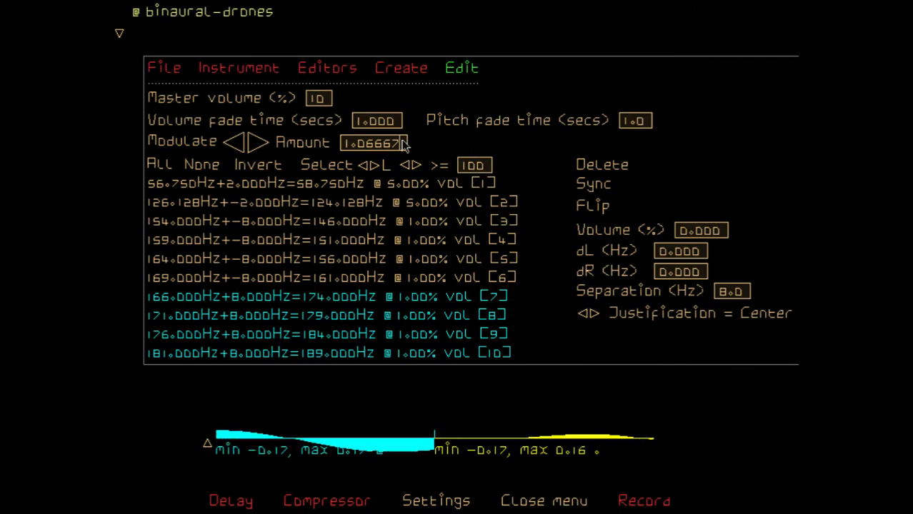
pyautogui.press('BackSpace')
pyautogui.press('BackSpace')
pyautogui.press('BackSpace')
pyautogui.press('BackSpace')
pyautogui.press('BackSpace')
pyautogui.press('BackSpace')
pyautogui.write('.05946')
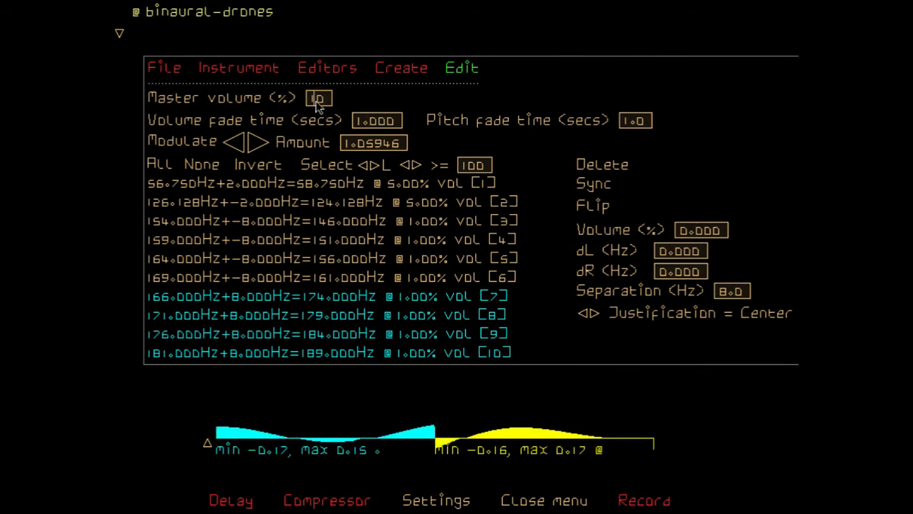
# Set the master volume to 30% and modulate drone pairs 7 to 10 upward by the current amount
pyautogui.write('30')
pyautogui.press('Return')
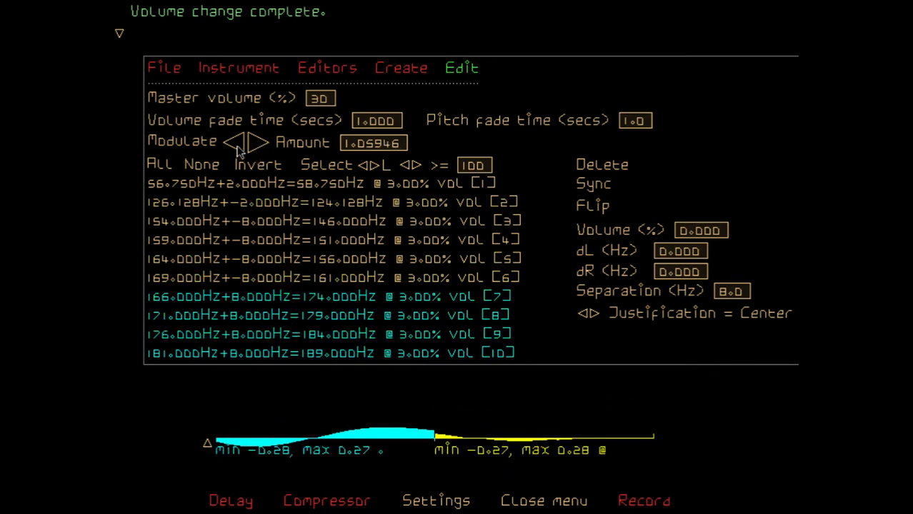
pyautogui.click(257, 143)
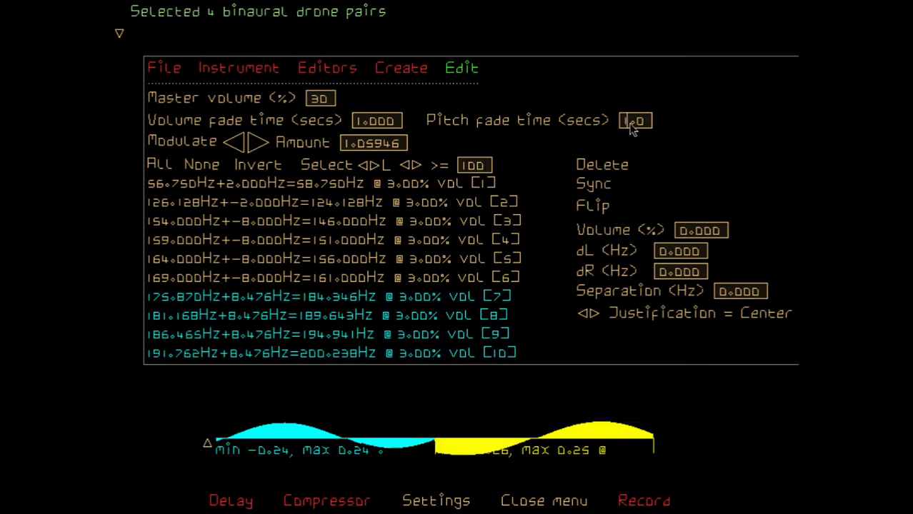
# Set the pitch fade time to 5.0 seconds and modulate drone pairs 7 to 10 upward once more
pyautogui.press('BackSpace')
pyautogui.write('5')
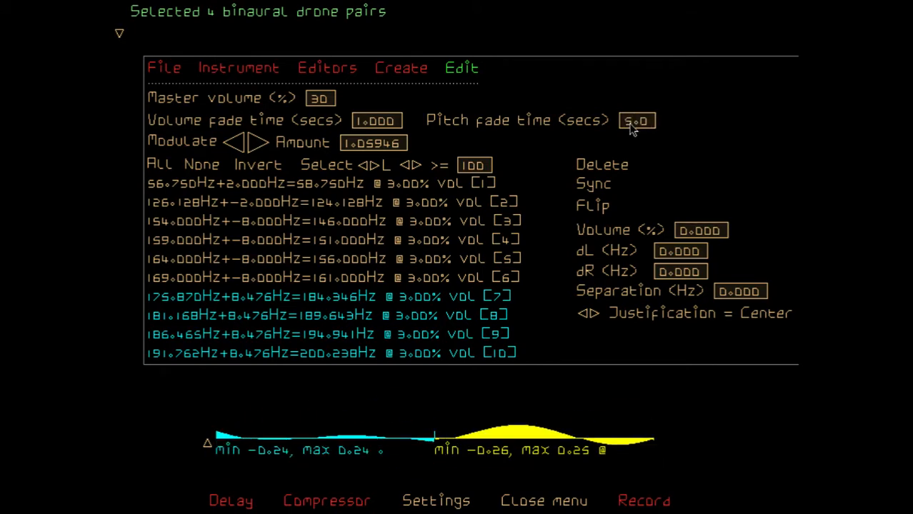
pyautogui.click(260, 143)
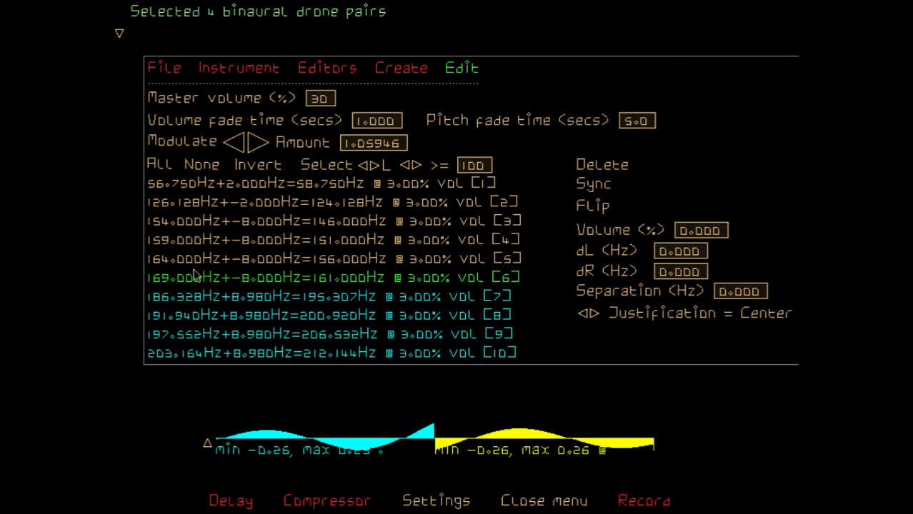
# Select only drone pairs 3 to 6 and modulate them downward by the current amount
pyautogui.click(202, 167)
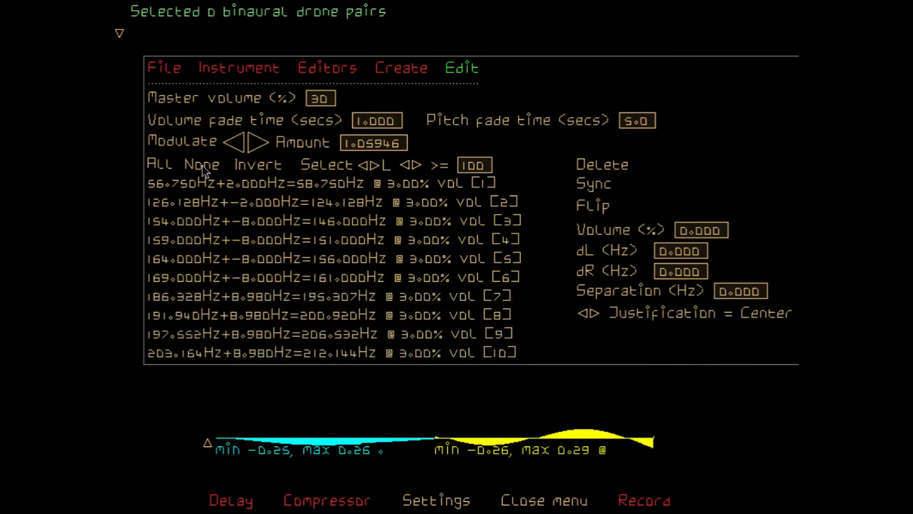
pyautogui.click(179, 280)
pyautogui.keyDown('shift'); pyautogui.click(193, 225); pyautogui.keyUp('shift')
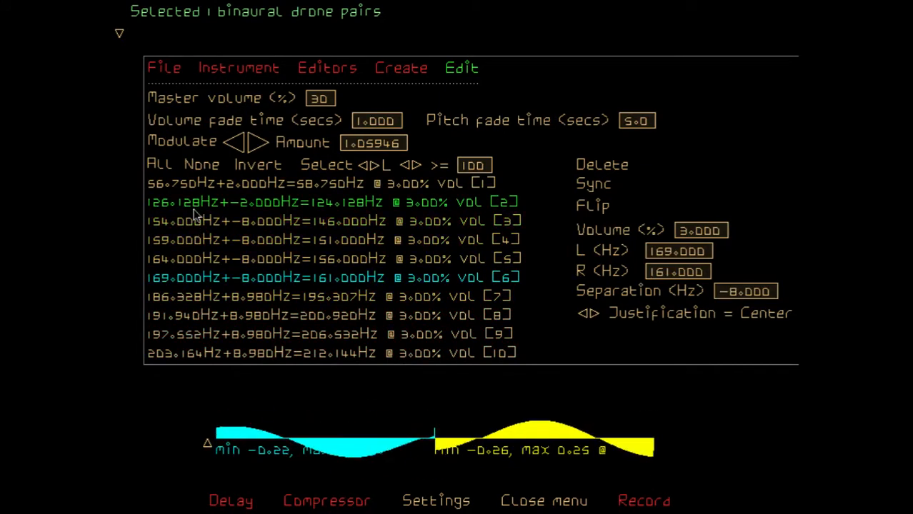
pyautogui.click(241, 143)
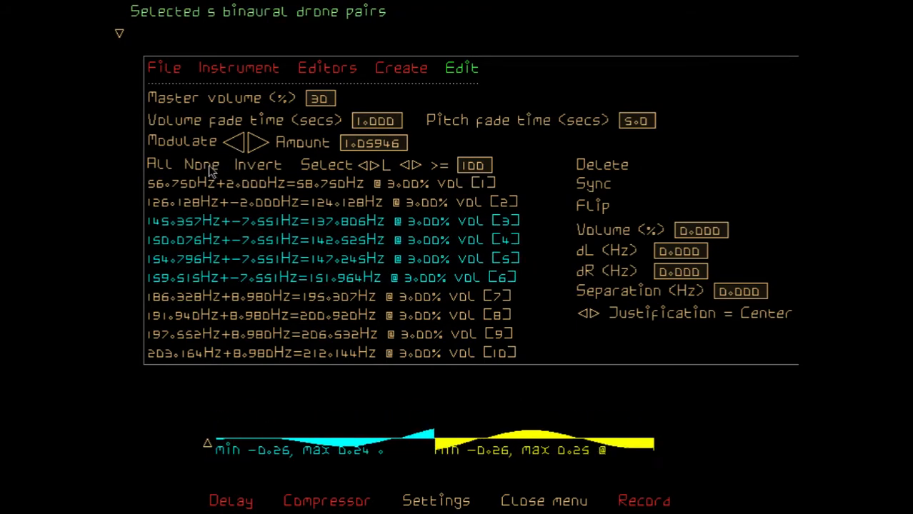
# Select only drone pairs 1 and 2, set the modulate amount to $5 and modulate them upward
pyautogui.click(209, 167)
pyautogui.click(187, 184)
pyautogui.click(185, 204)
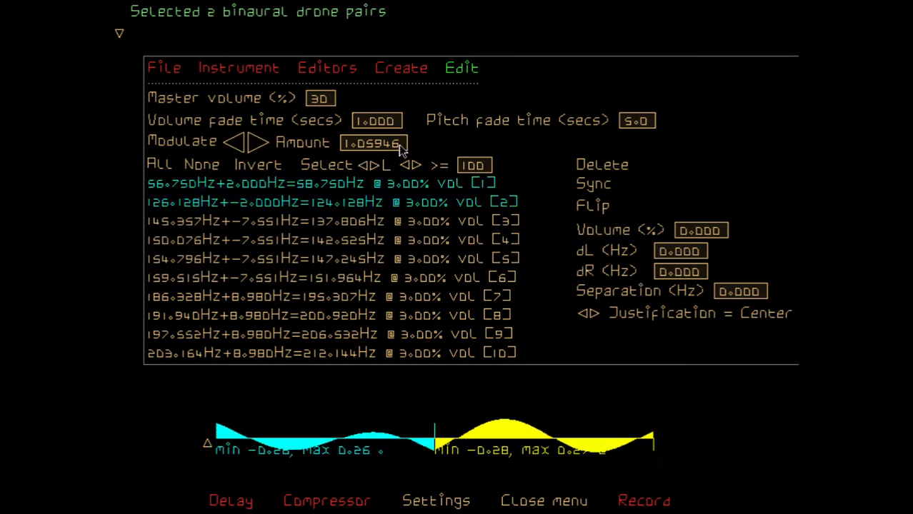
pyautogui.press('BackSpace')
pyautogui.press('BackSpace')
pyautogui.press('BackSpace')
pyautogui.press('BackSpace')
pyautogui.press('BackSpace')
pyautogui.press('BackSpace')
pyautogui.press('BackSpace')
pyautogui.write('$5')
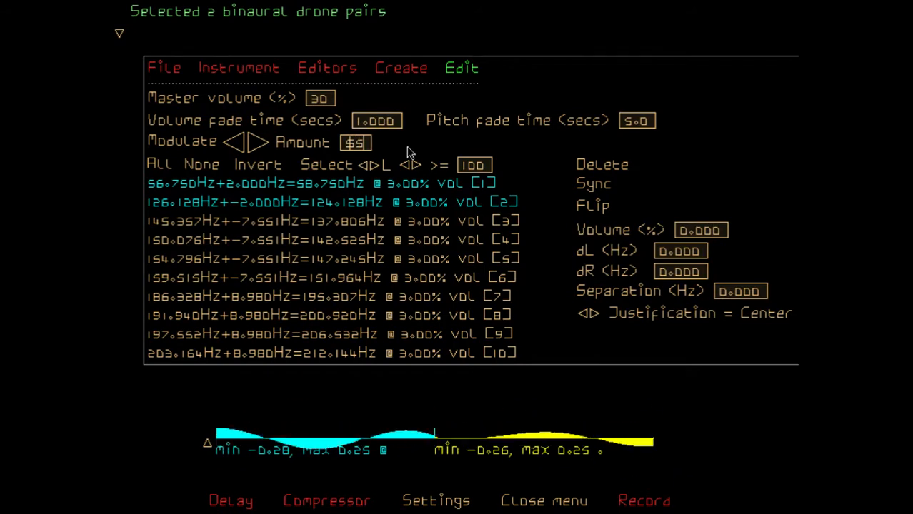
pyautogui.press('Return')
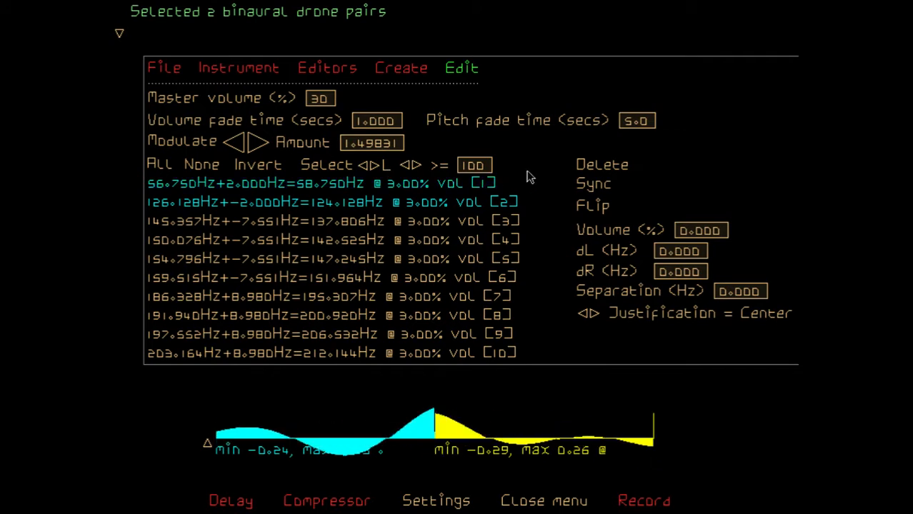
pyautogui.click(257, 145)
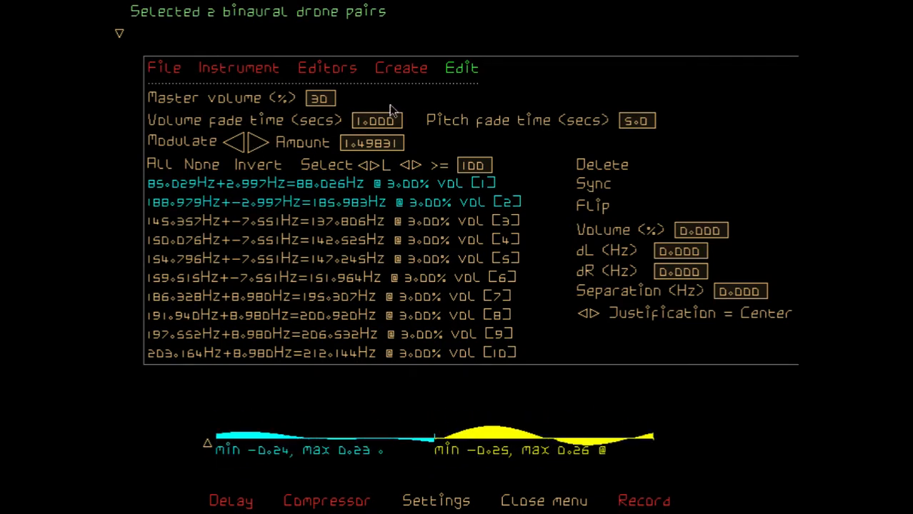
# Reshape the drones' waveform by moving the trough's left tangent up and outward and the start point's tangent inward, and return to the drones editor
pyautogui.click(336, 72)
pyautogui.click(194, 103)
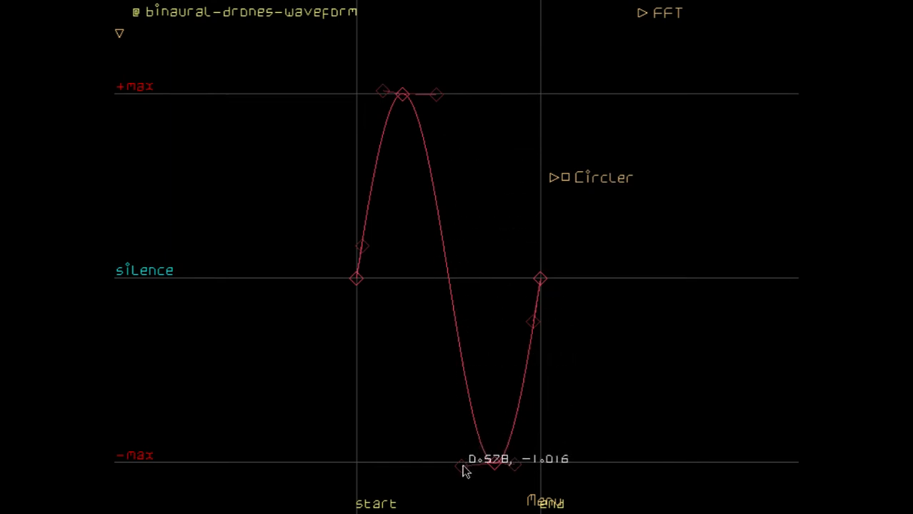
pyautogui.moveTo(462, 471); pyautogui.dragTo(426, 428)
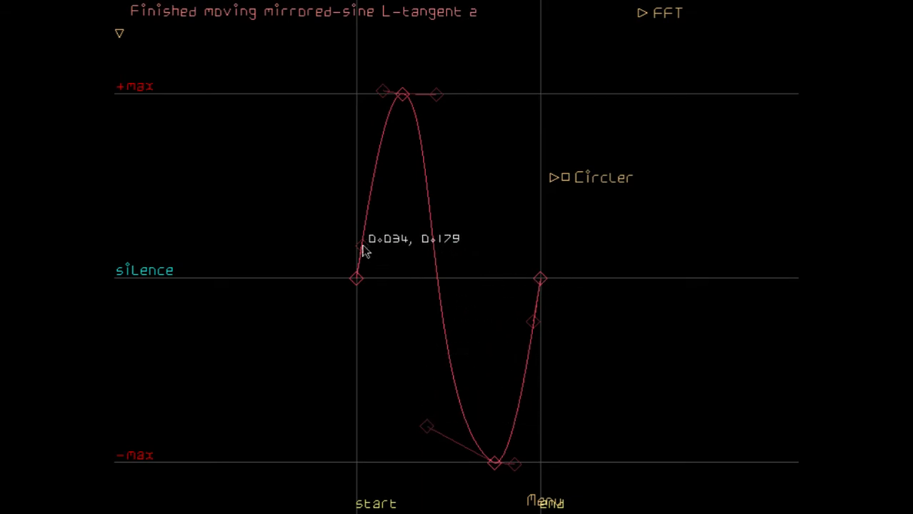
pyautogui.moveTo(361, 244); pyautogui.dragTo(393, 274)
pyautogui.press('Escape')
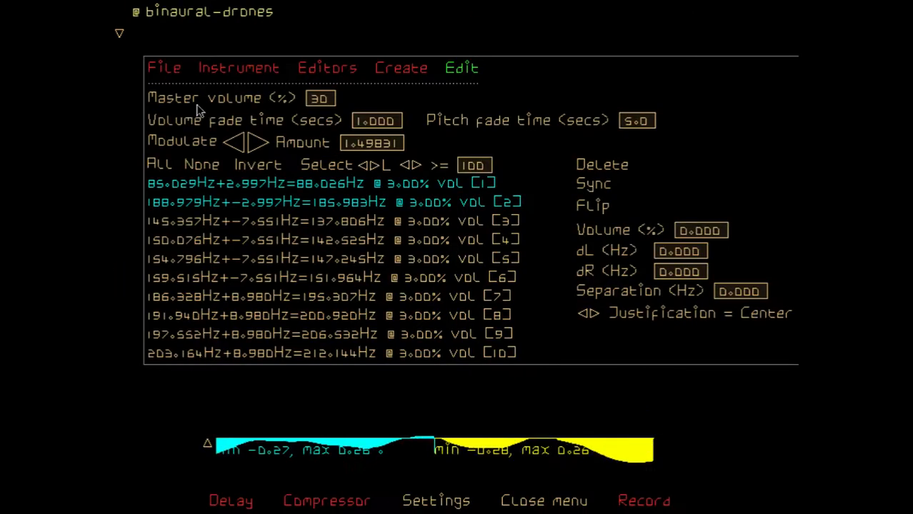
# Deselect all drone pairs
pyautogui.click(215, 169)
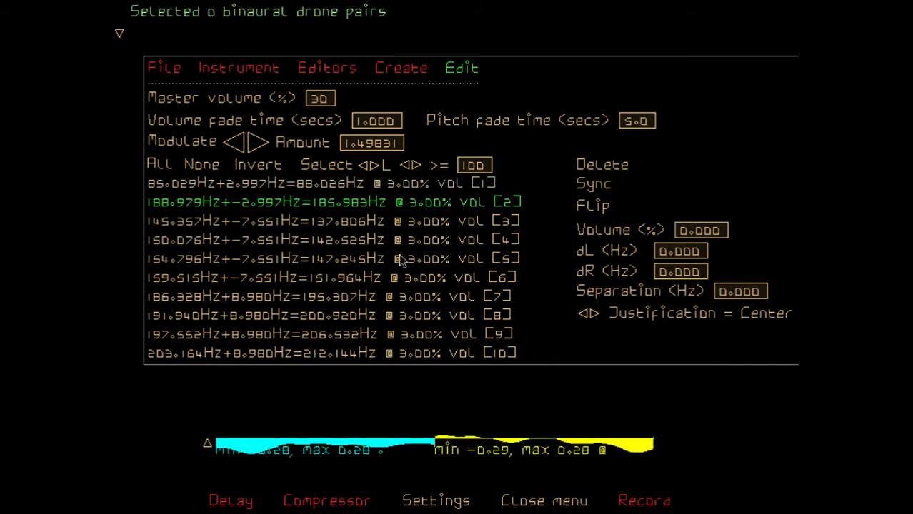
# Select all drone pairs, set the pitch fade time to 10 seconds and flip the pairs
pyautogui.click(160, 167)
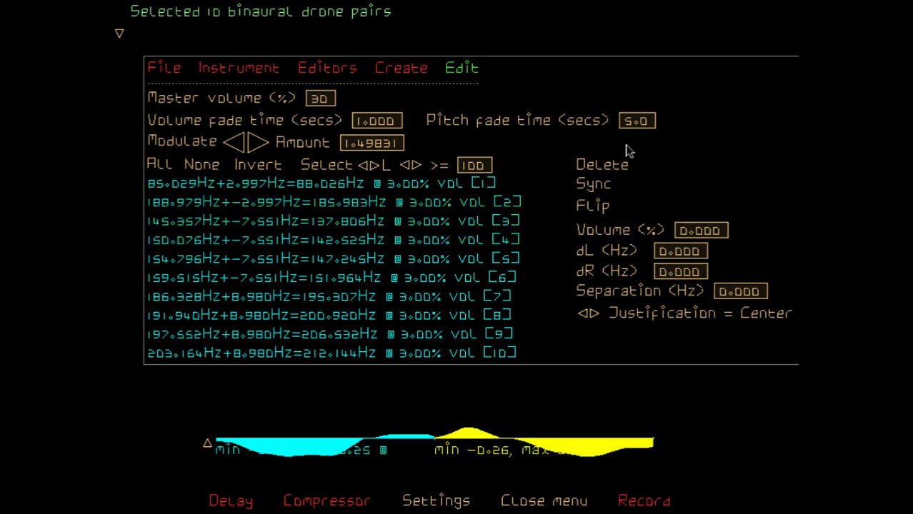
pyautogui.press('BackSpace')
pyautogui.write('10')
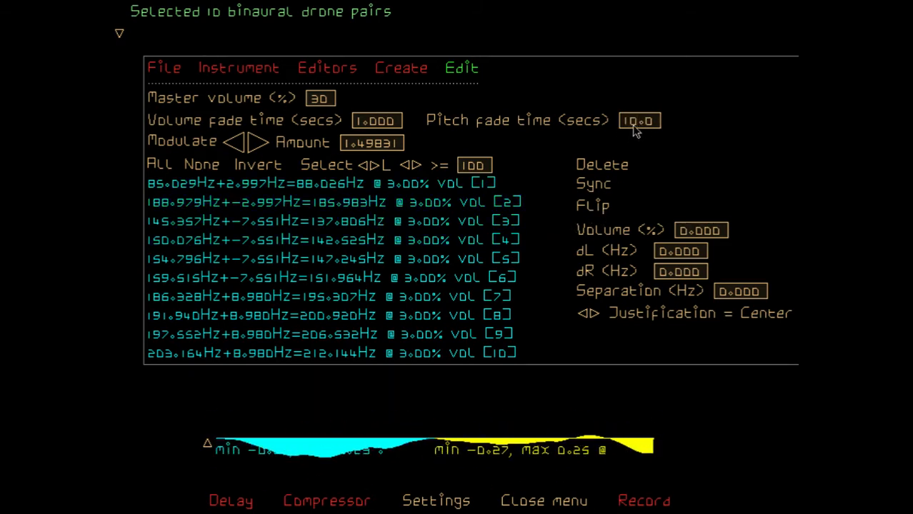
pyautogui.click(602, 207)
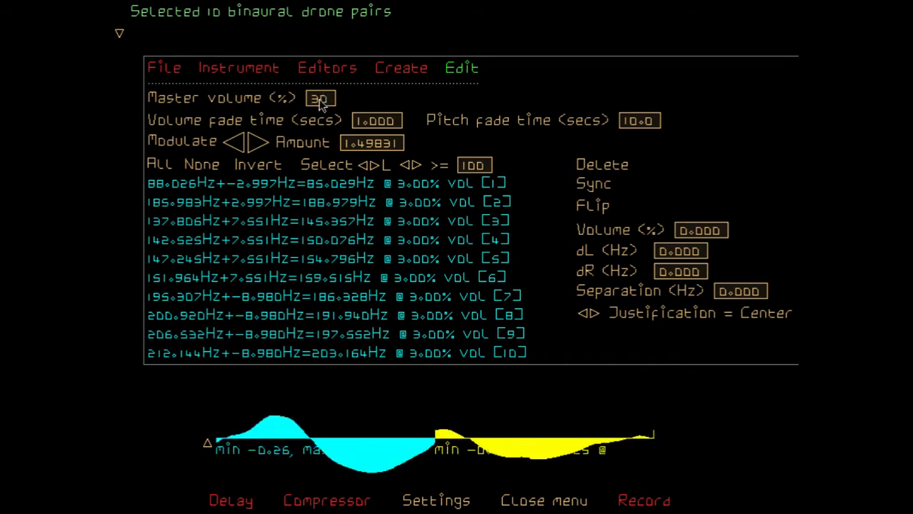
# Raise the master volume to 40% and then to 50%
pyautogui.press('BackSpace')
pyautogui.write('4')
pyautogui.press('Return')
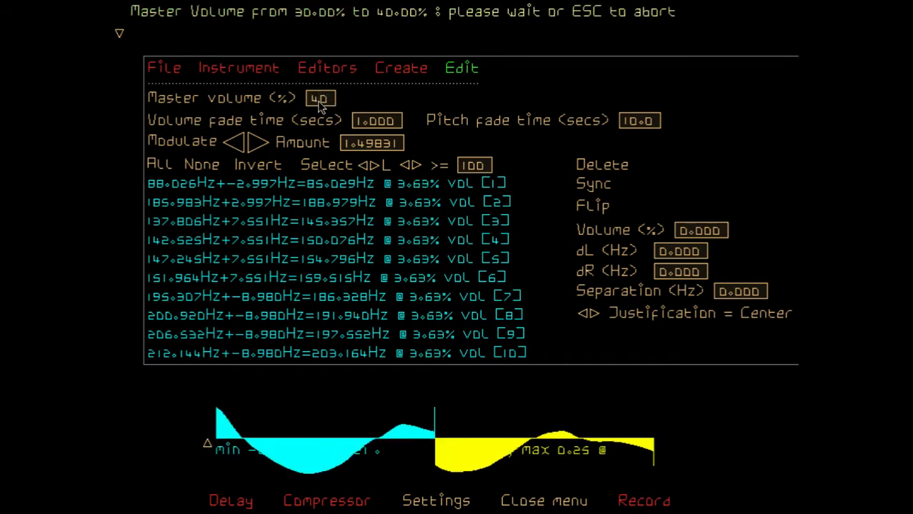
pyautogui.press('BackSpace')
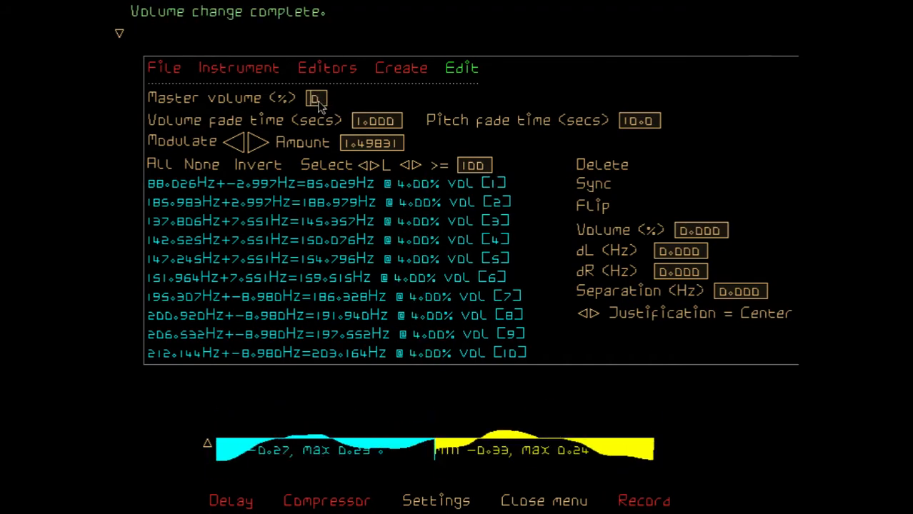
pyautogui.write('5')
pyautogui.press('Return')
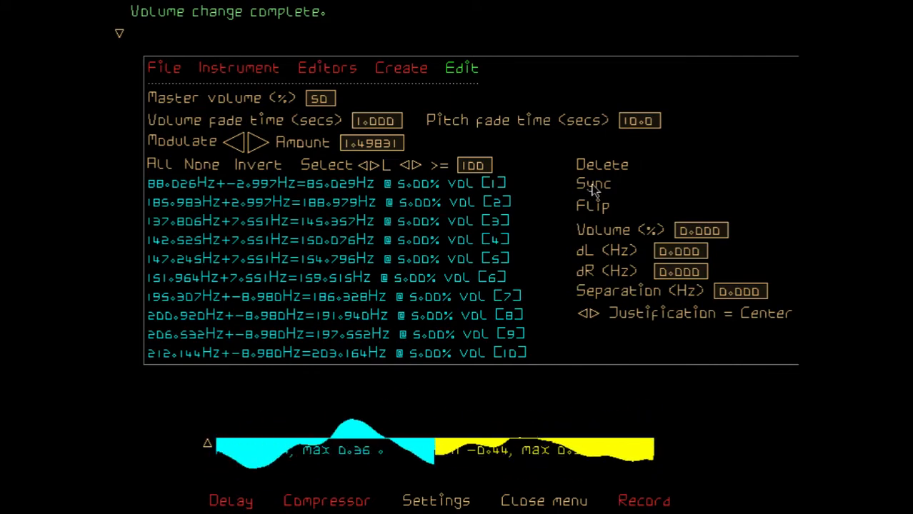
# Select only drone pairs 1, 2 and 7 to 10, and sync them
pyautogui.click(196, 165)
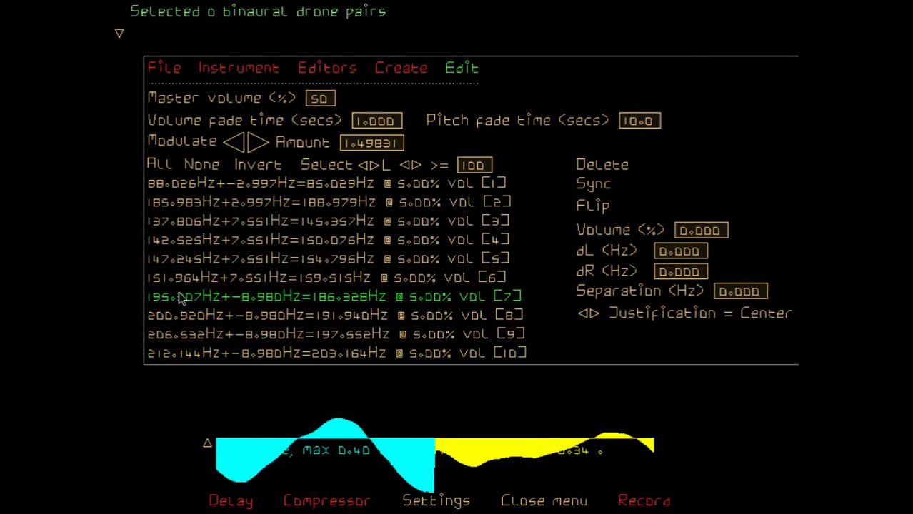
pyautogui.click(177, 186)
pyautogui.click(173, 203)
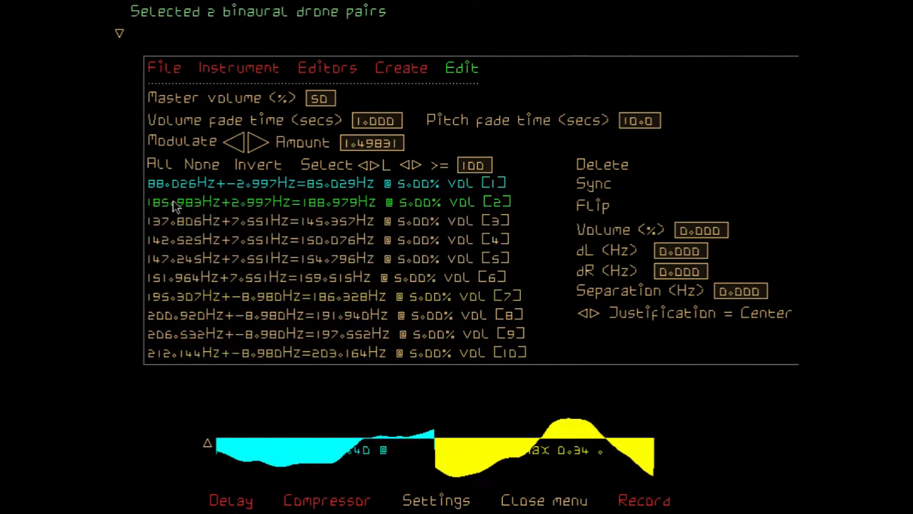
pyautogui.click(177, 315)
pyautogui.click(177, 335)
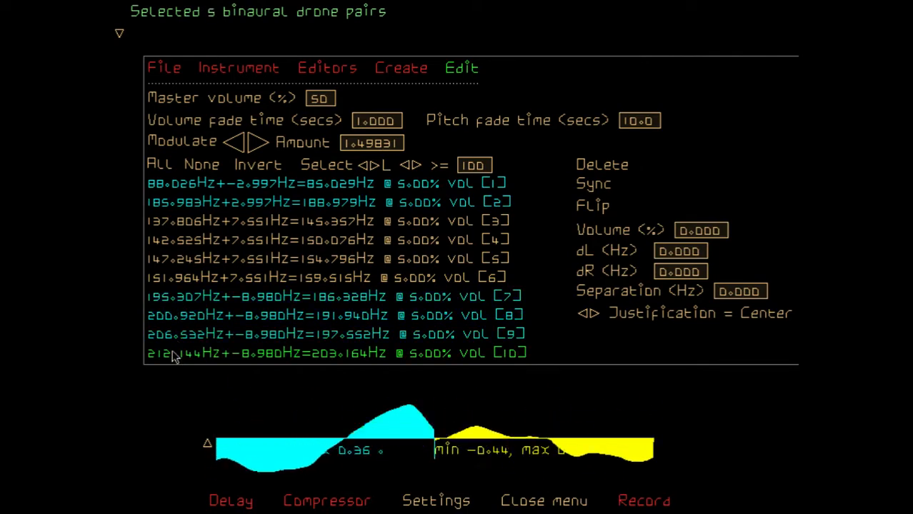
pyautogui.click(176, 354)
pyautogui.click(595, 186)
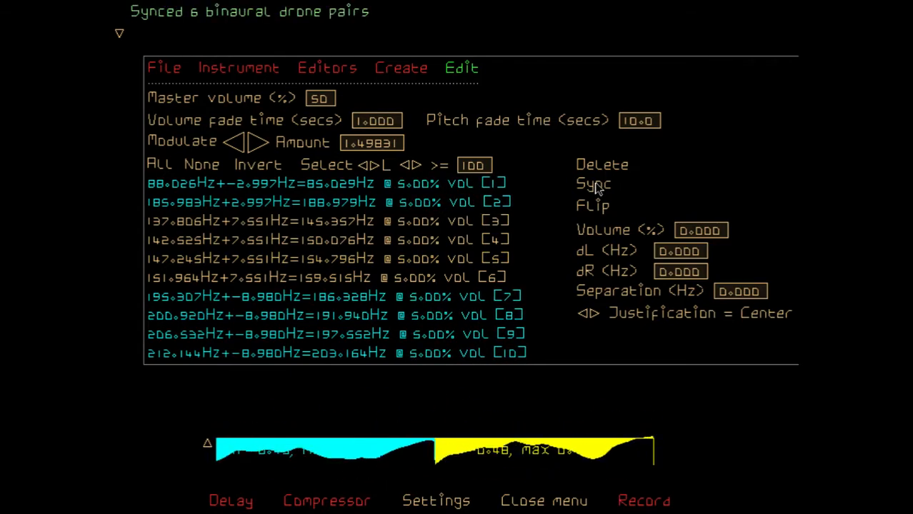
pyautogui.click(594, 186)
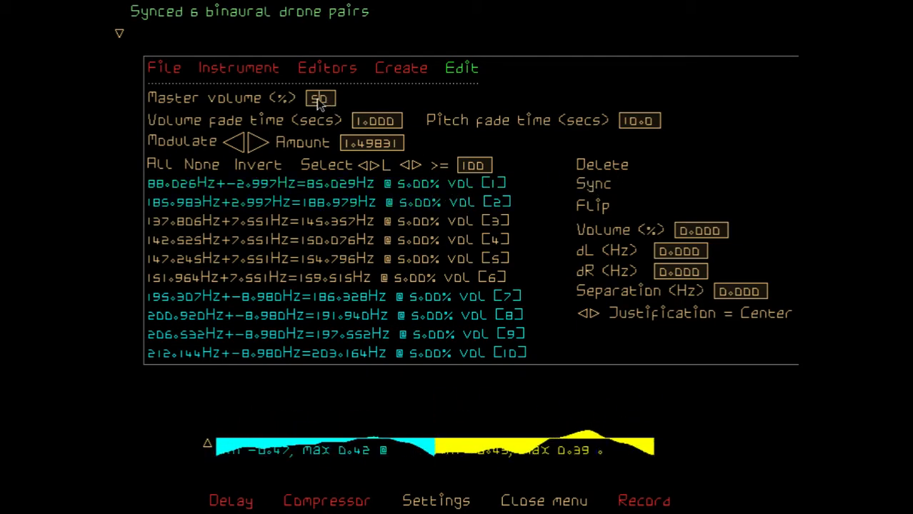
# Lower the master volume to 20% and then to 10%
pyautogui.press('BackSpace')
pyautogui.write('2')
pyautogui.press('Return')
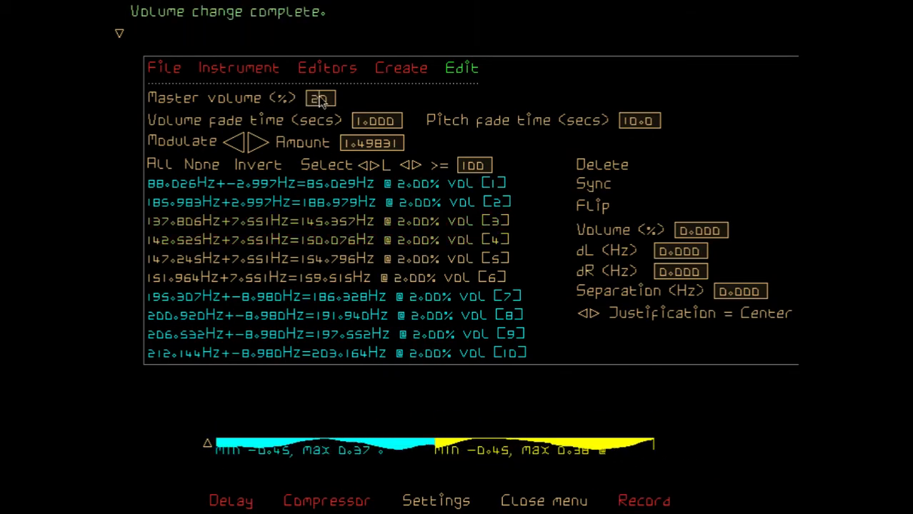
pyautogui.press('BackSpace')
pyautogui.write('1')
pyautogui.press('Return')
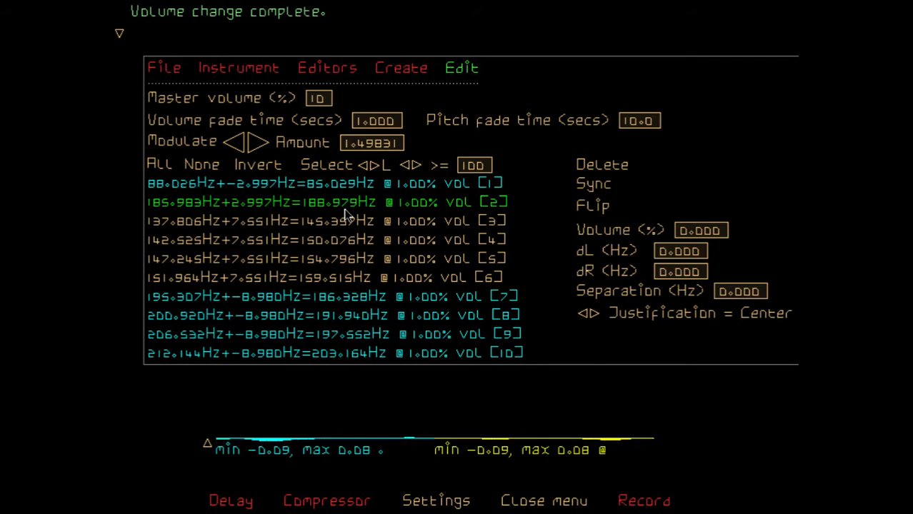
# Sync the selected drone pairs again, then invert the selection and sync pairs 3 to 6
pyautogui.click(586, 186)
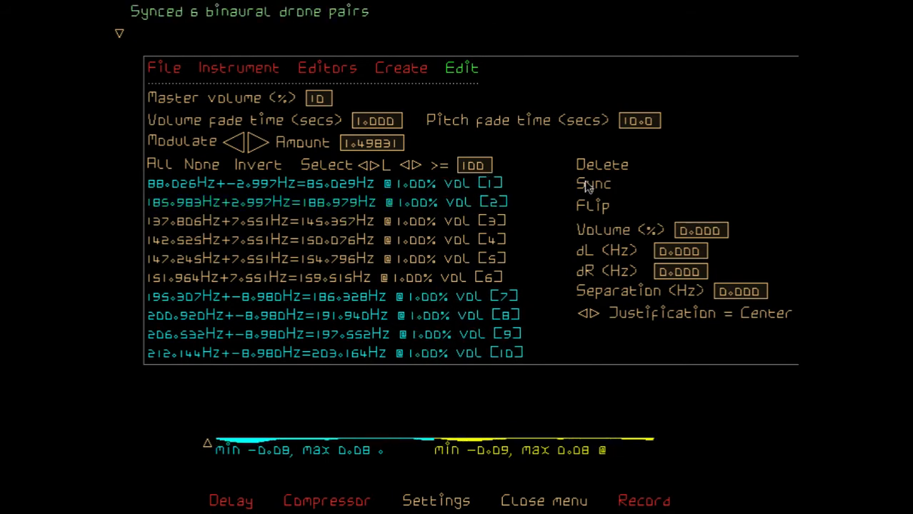
pyautogui.click(264, 167)
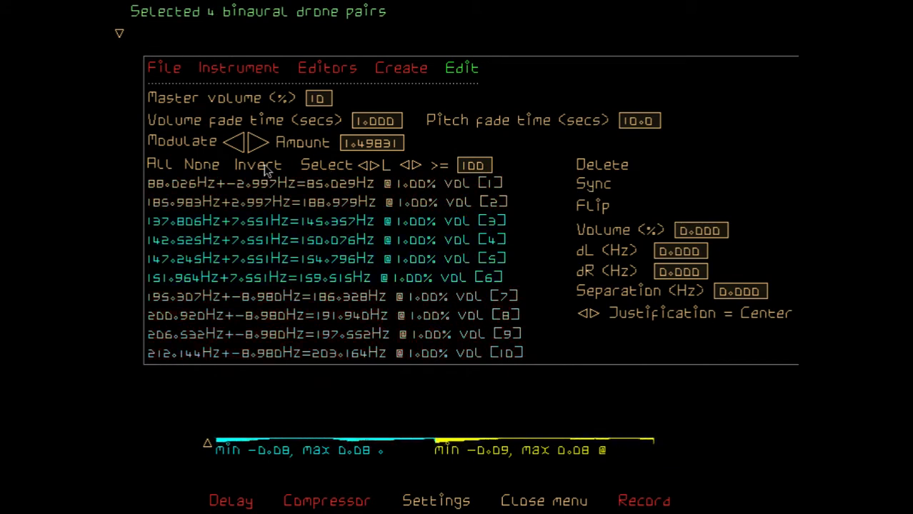
pyautogui.click(592, 185)
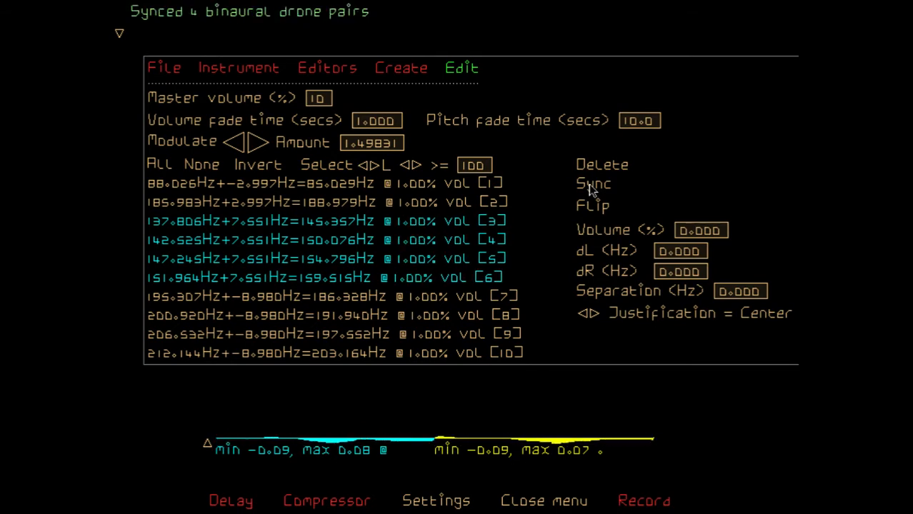
# Select all drone pairs and delete them
pyautogui.click(160, 166)
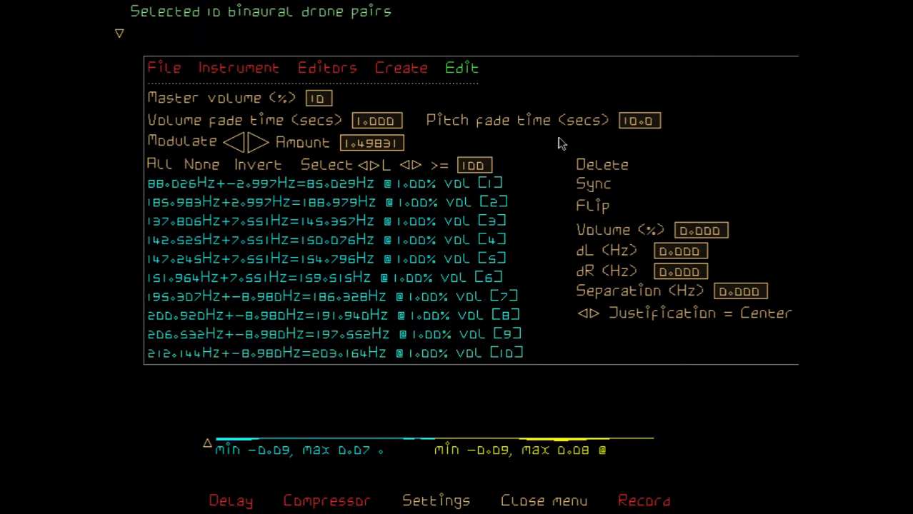
pyautogui.click(601, 165)
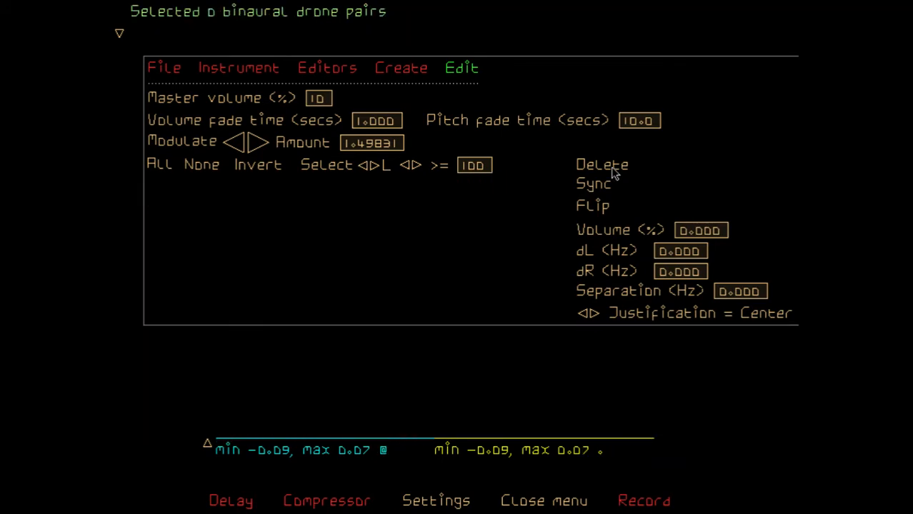
# Configure the creation of new drones with 15 pairs and halve the start pitch to 75 Hz
pyautogui.click(402, 69)
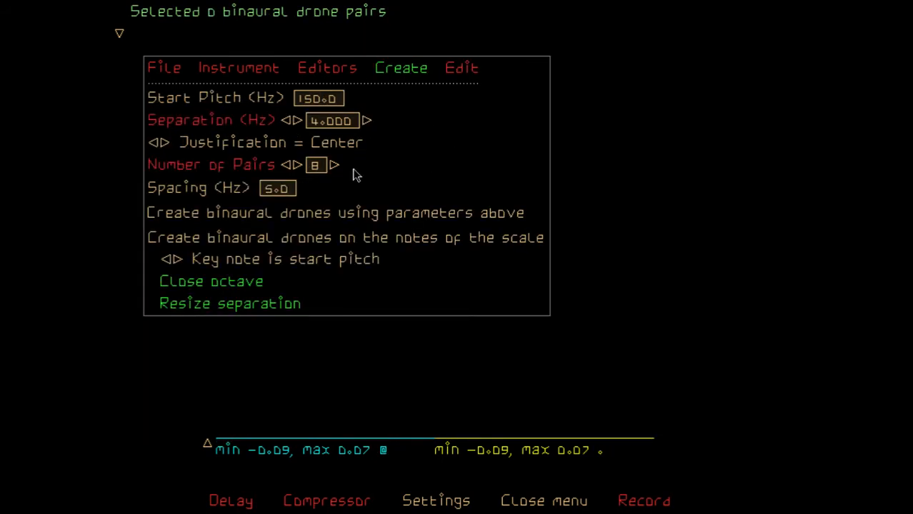
pyautogui.click(298, 166)
pyautogui.click(298, 166)
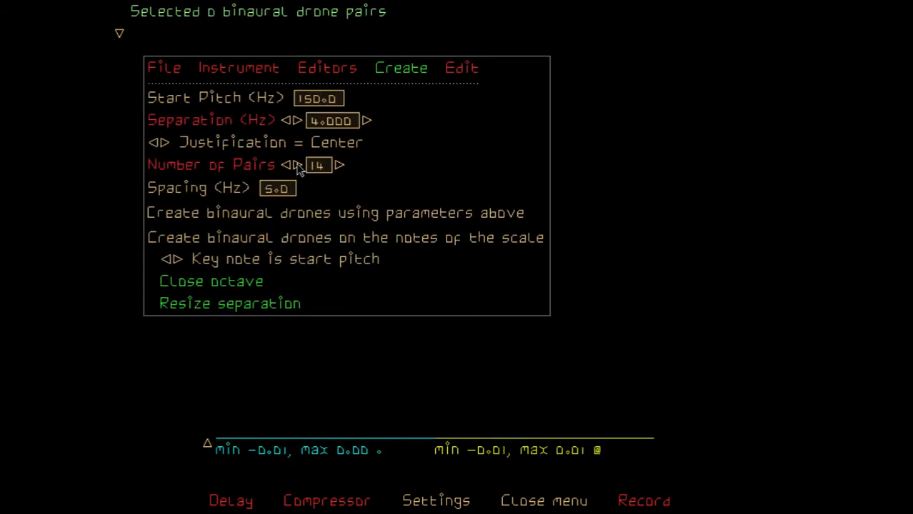
pyautogui.click(287, 166)
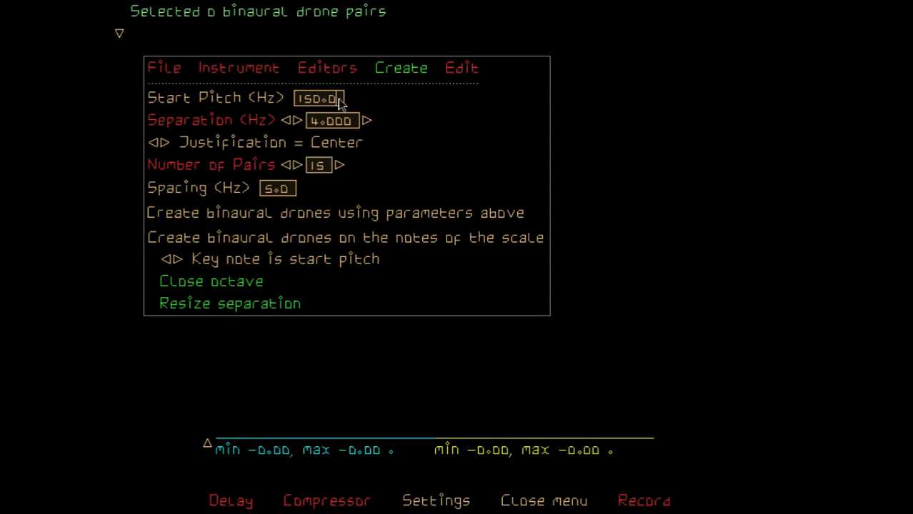
pyautogui.press('BackSpace')
pyautogui.write('0/2')
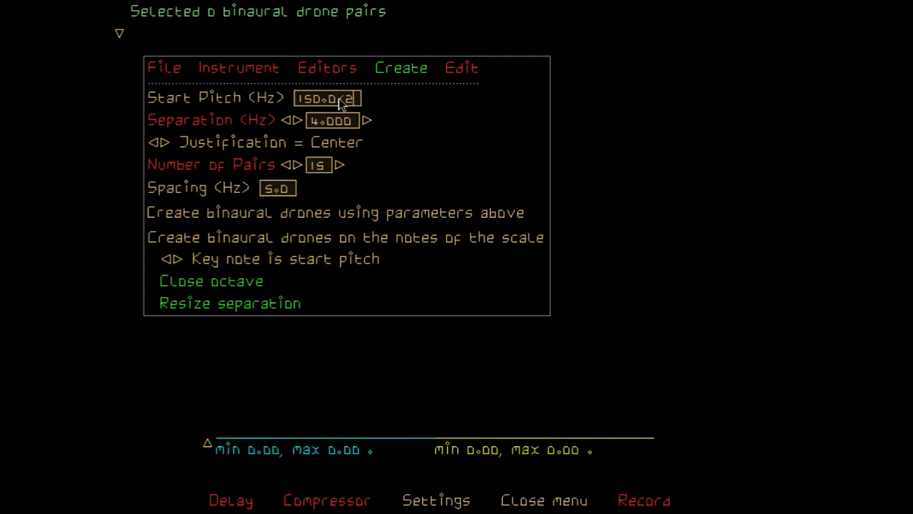
pyautogui.press('Return')
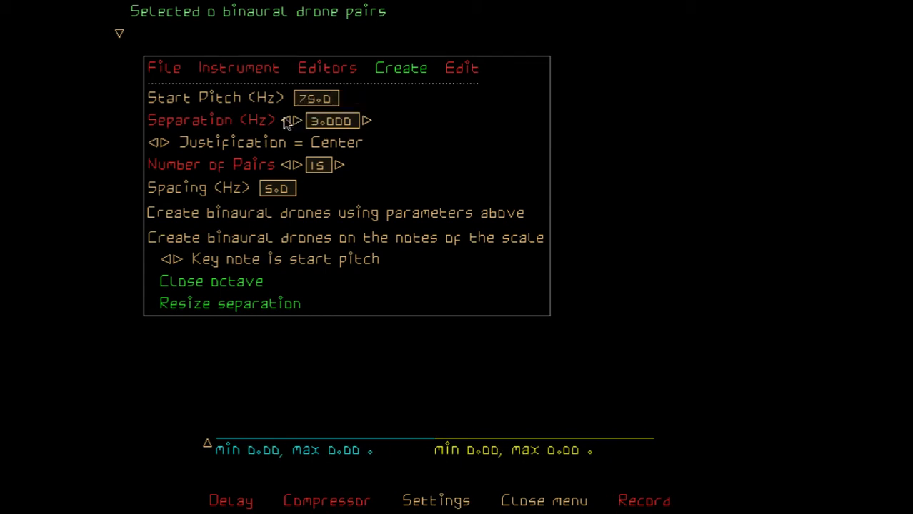
# Set the separation to 0.5 Hz and create the binaural drones using the entered parameters
pyautogui.click(285, 123)
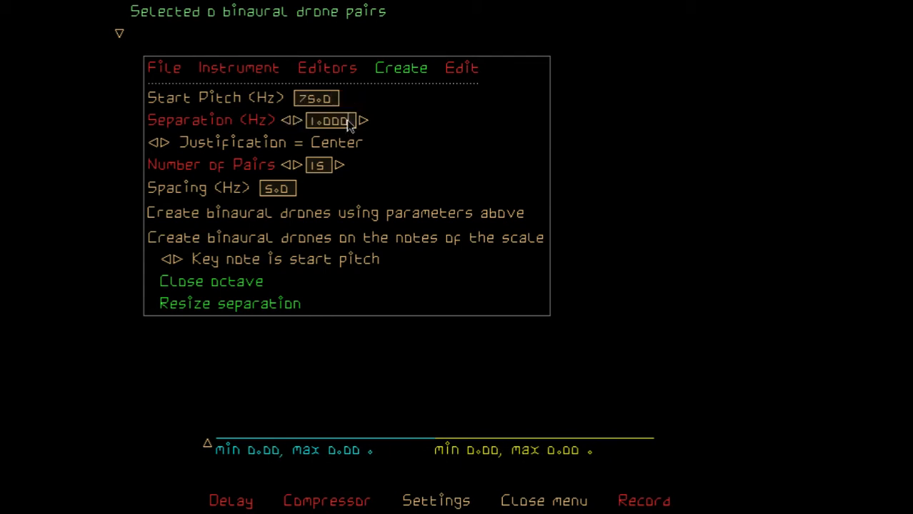
pyautogui.press('BackSpace')
pyautogui.press('BackSpace')
pyautogui.write('0.5')
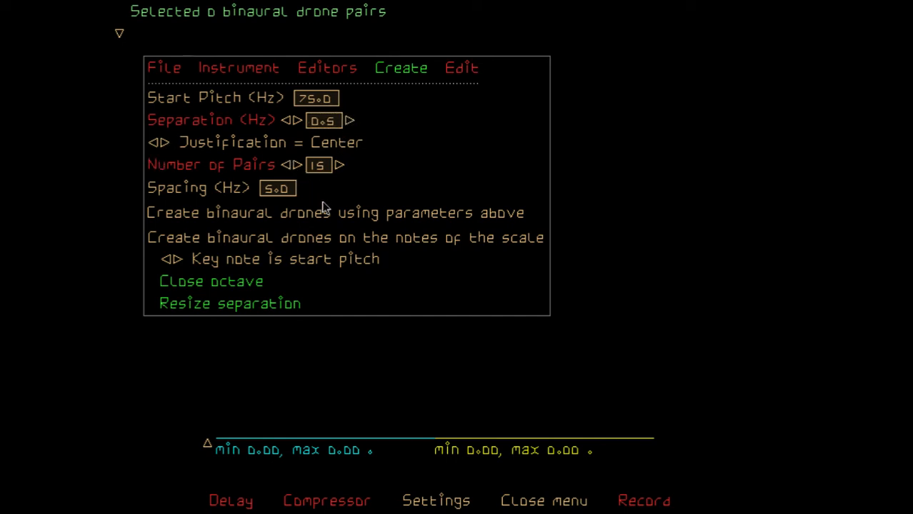
pyautogui.click(376, 220)
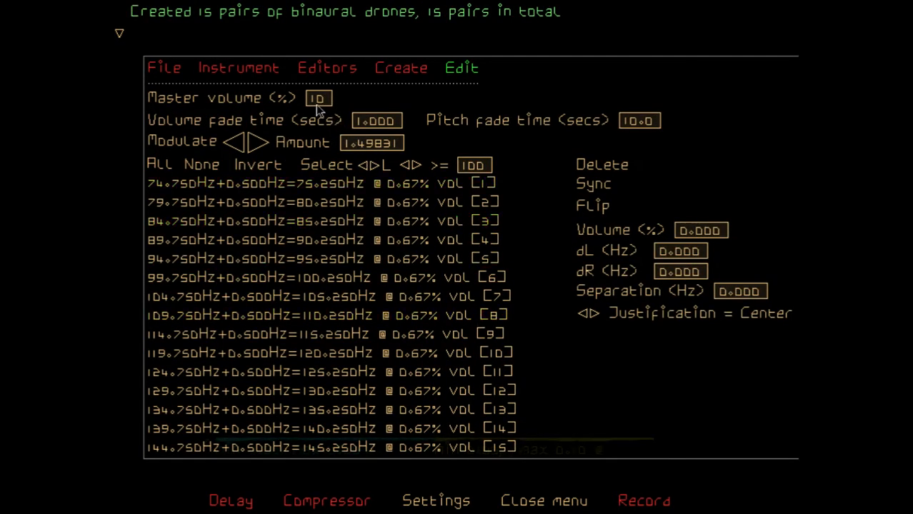
# Raise the master volume to 30% and then to 50%
pyautogui.scroll(2, 315, 100)
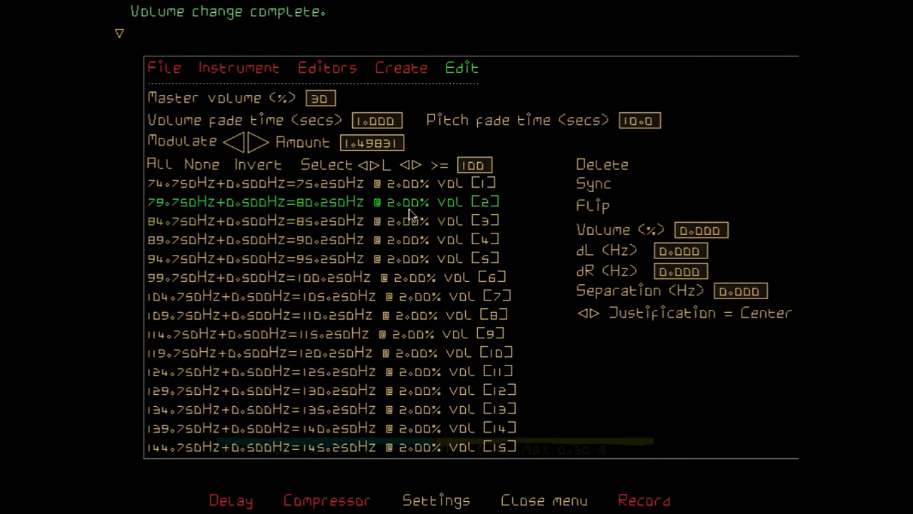
pyautogui.click(319, 99)
pyautogui.write('50')
pyautogui.press('Return')
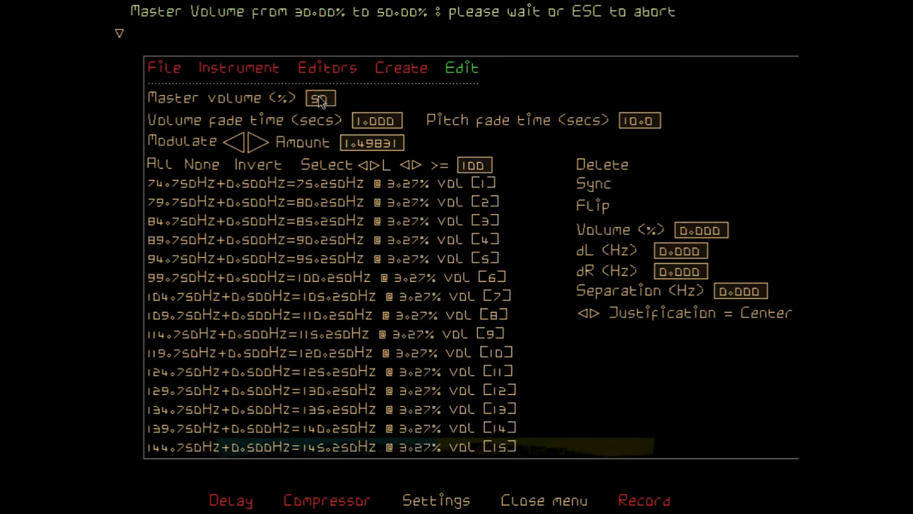
# Reshape the drones' waveform by raising the start tangent and moving the trough's left tangent and the end tangent outward, and return to the drones editor
pyautogui.click(321, 68)
pyautogui.click(194, 105)
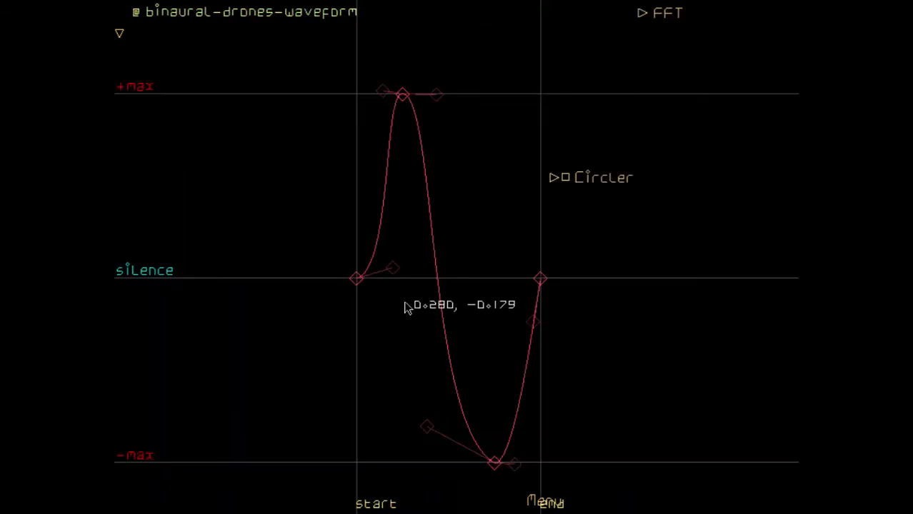
pyautogui.moveTo(399, 277); pyautogui.dragTo(385, 251)
pyautogui.moveTo(382, 250); pyautogui.dragTo(375, 210)
pyautogui.moveTo(427, 428); pyautogui.dragTo(409, 412)
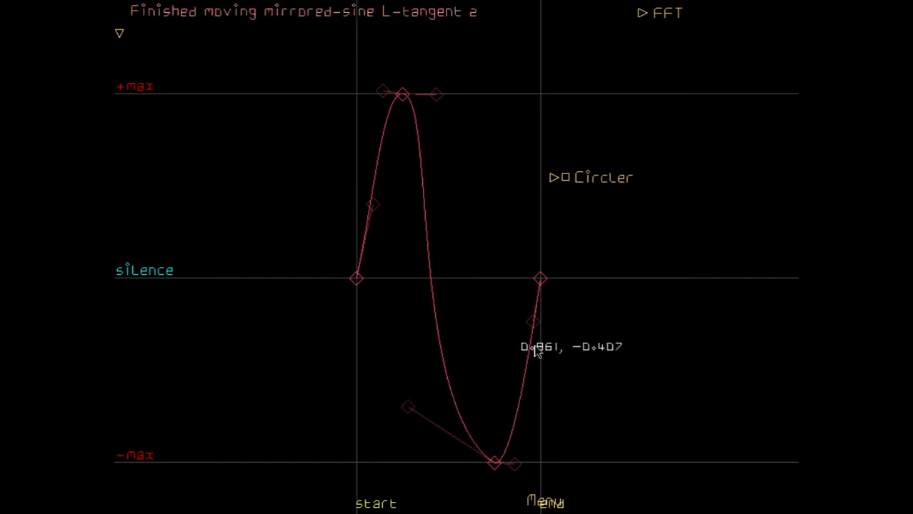
pyautogui.moveTo(538, 322); pyautogui.dragTo(500, 365)
pyautogui.press('Escape')
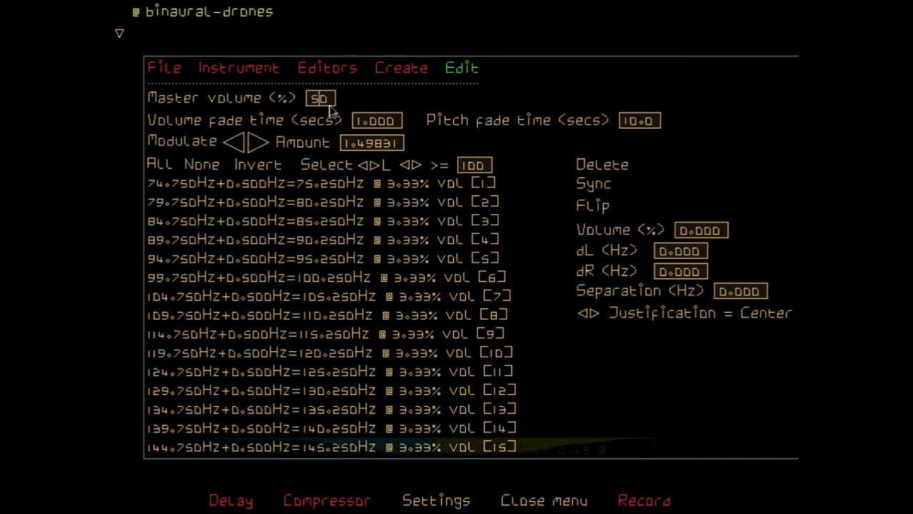
# Lower the master volume to 30% and then to 20%
pyautogui.write('30')
pyautogui.press('Return')
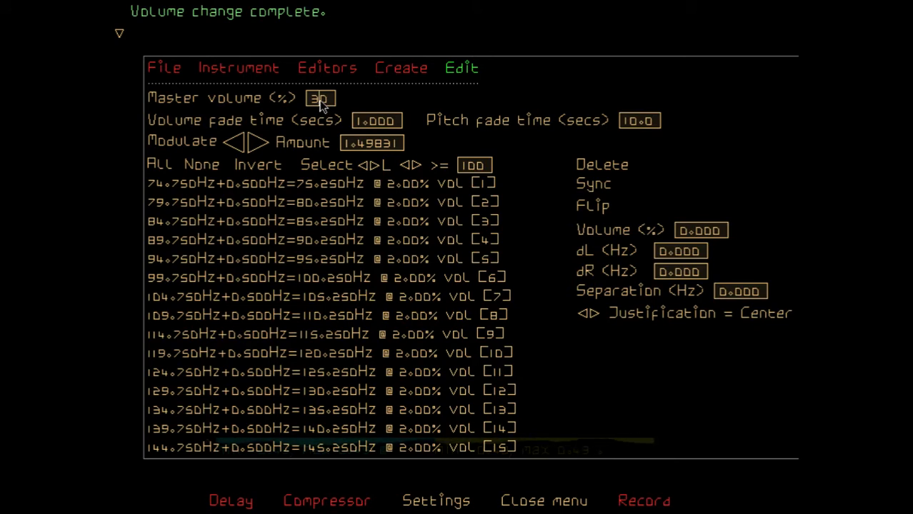
pyautogui.click(319, 99)
pyautogui.write('20')
pyautogui.press('Return')
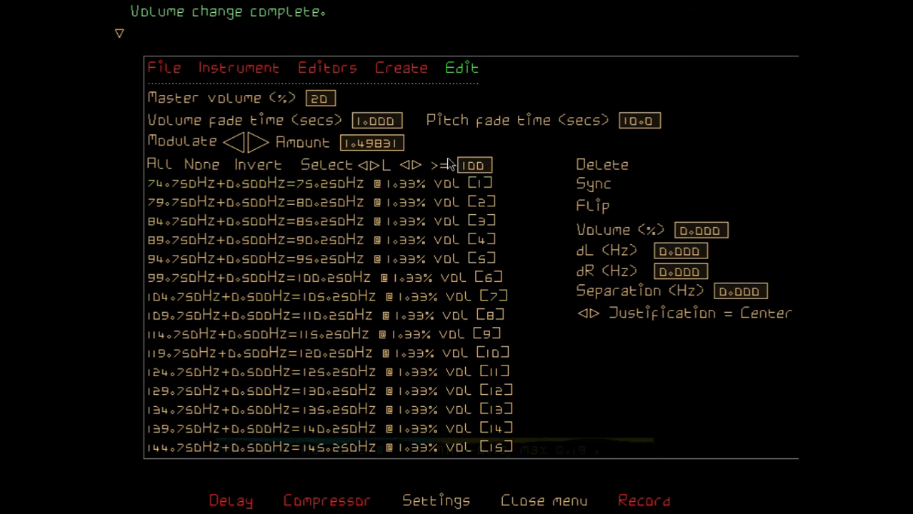
# Cycle the pair selection criterion back to L and switch its comparison to the range <> 100 200
pyautogui.click(374, 166)
pyautogui.click(373, 166)
pyautogui.click(374, 167)
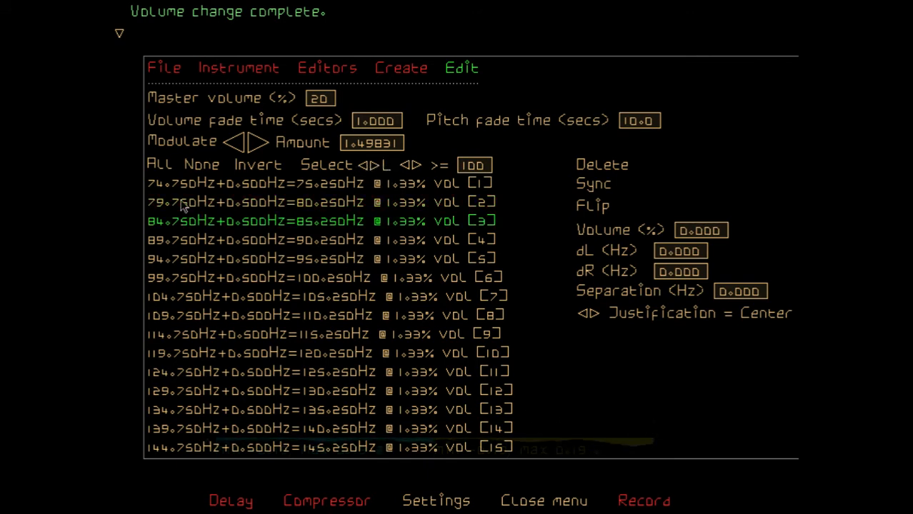
pyautogui.click(418, 167)
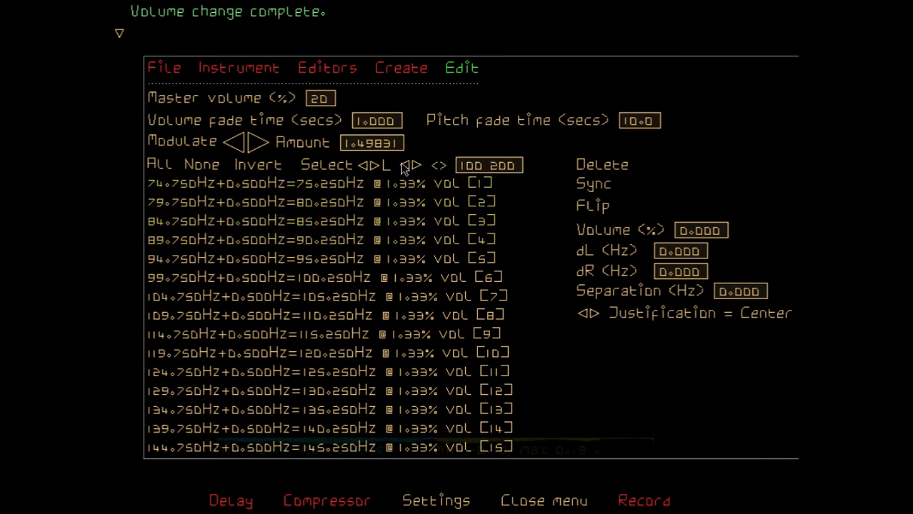
# Switch the selection comparison to id and select drone pairs with the range 1 15 2
pyautogui.click(405, 166)
pyautogui.click(420, 166)
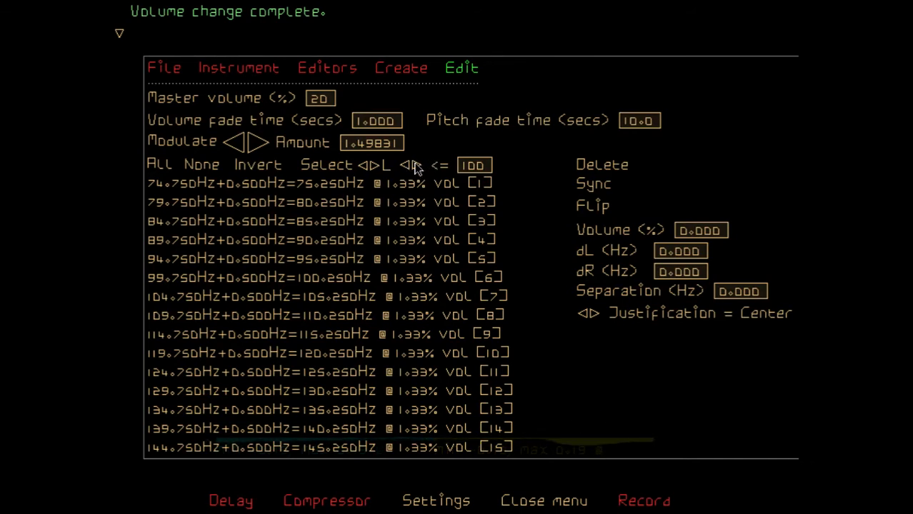
pyautogui.click(418, 167)
pyautogui.click(417, 167)
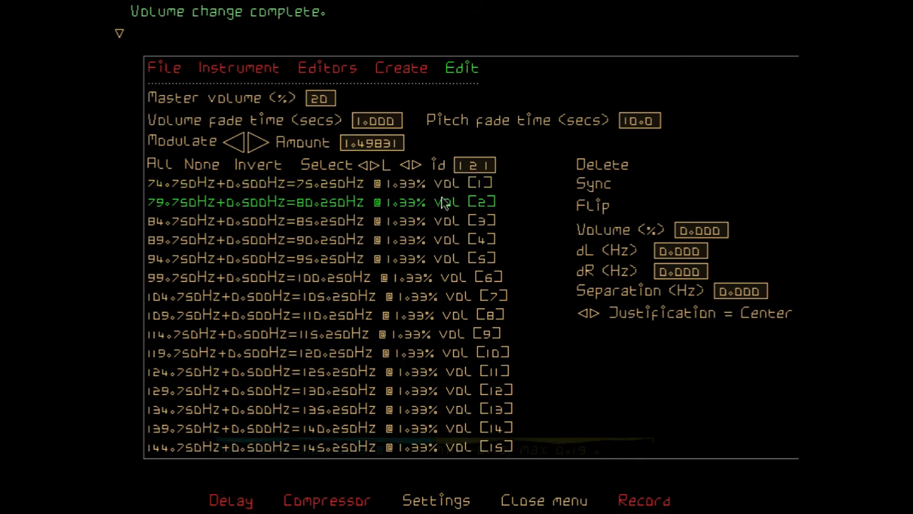
pyautogui.click(483, 166)
pyautogui.press('BackSpace')
pyautogui.write('15 ')
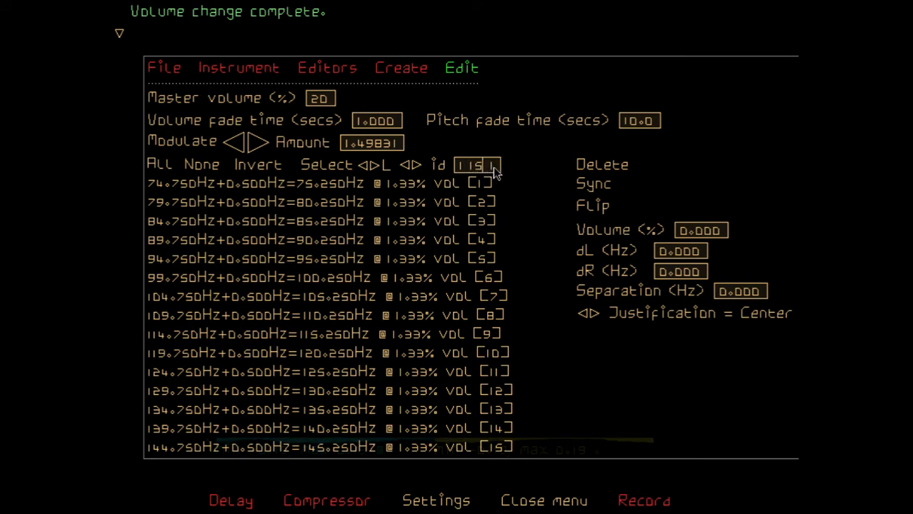
pyautogui.write('2')
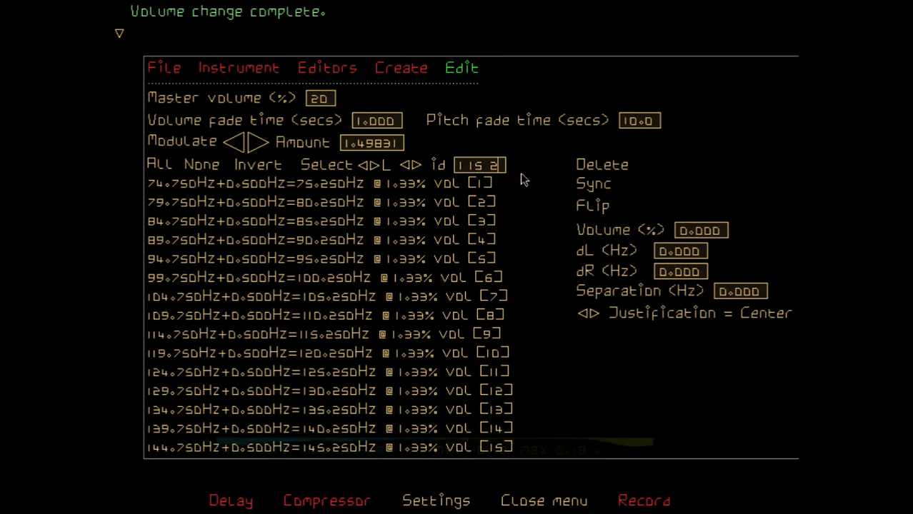
pyautogui.press('Return')
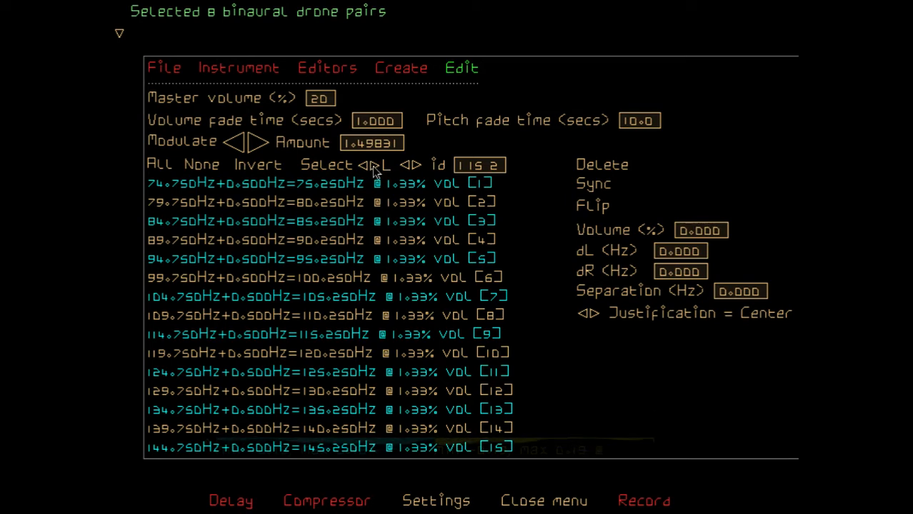
# Switch the selection comparison to the <> range and select the pairs whose L frequency lies within 70 105
pyautogui.click(404, 166)
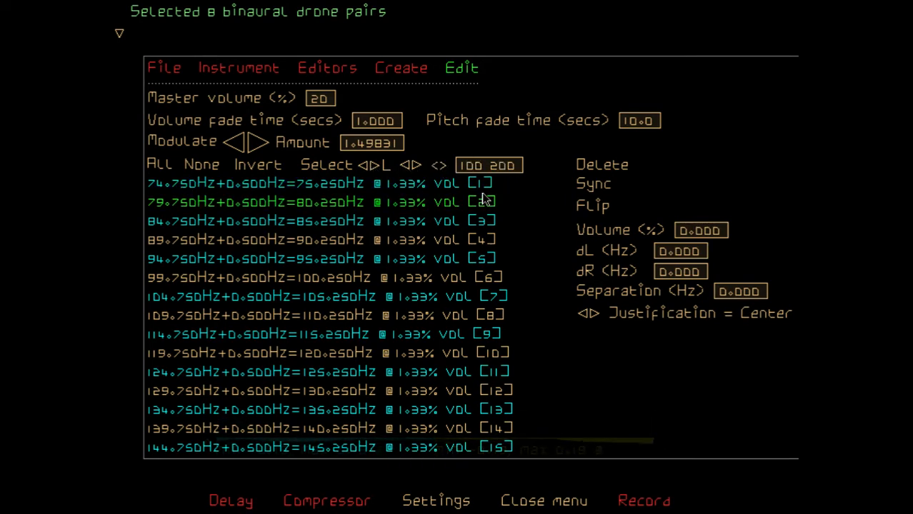
pyautogui.press('BackSpace')
pyautogui.press('BackSpace')
pyautogui.press('BackSpace')
pyautogui.press('BackSpace')
pyautogui.press('BackSpace')
pyautogui.press('BackSpace')
pyautogui.press('BackSpace')
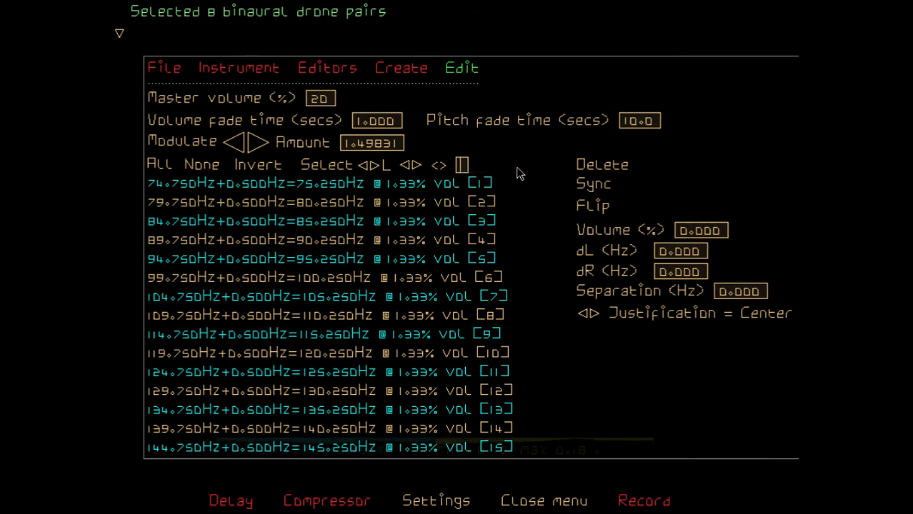
pyautogui.write('70')
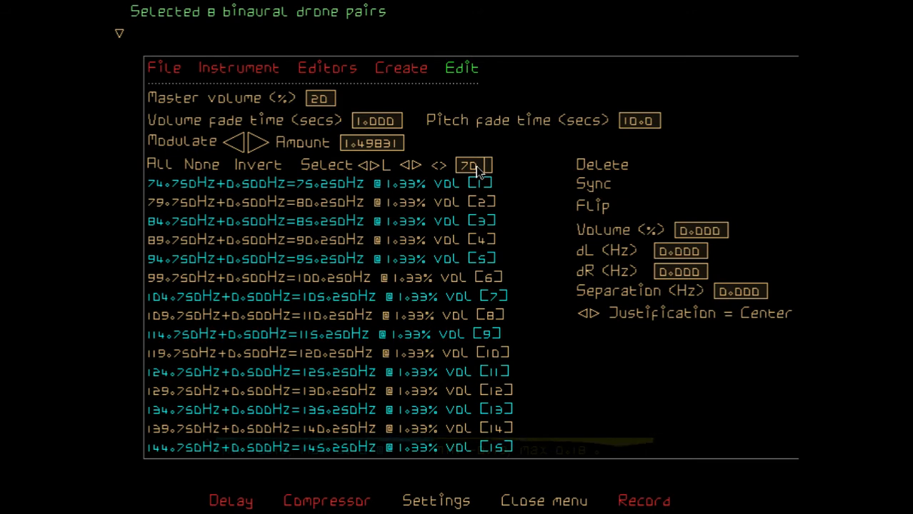
pyautogui.write('105')
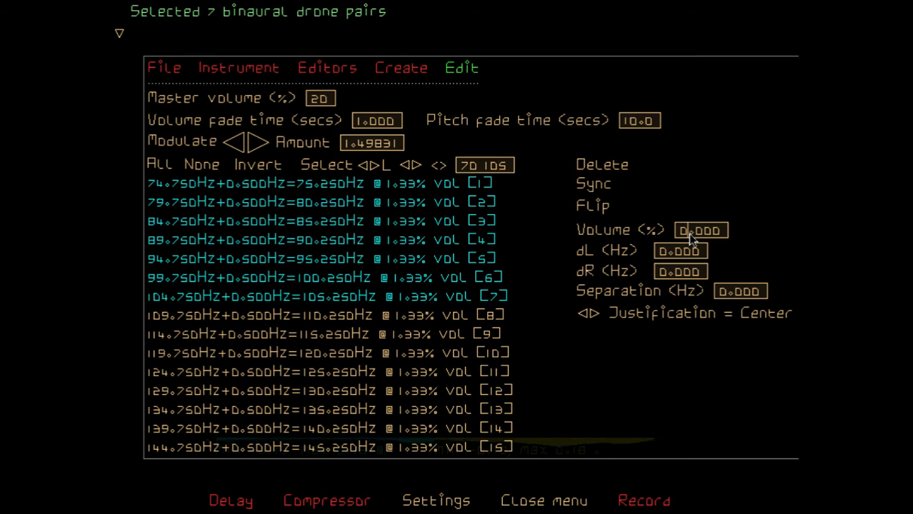
# Set the selected pairs' volume to 4.0%, and invert the selection to set pairs 8 to 15 to 0.0%
pyautogui.write('4.0')
pyautogui.press('Return')
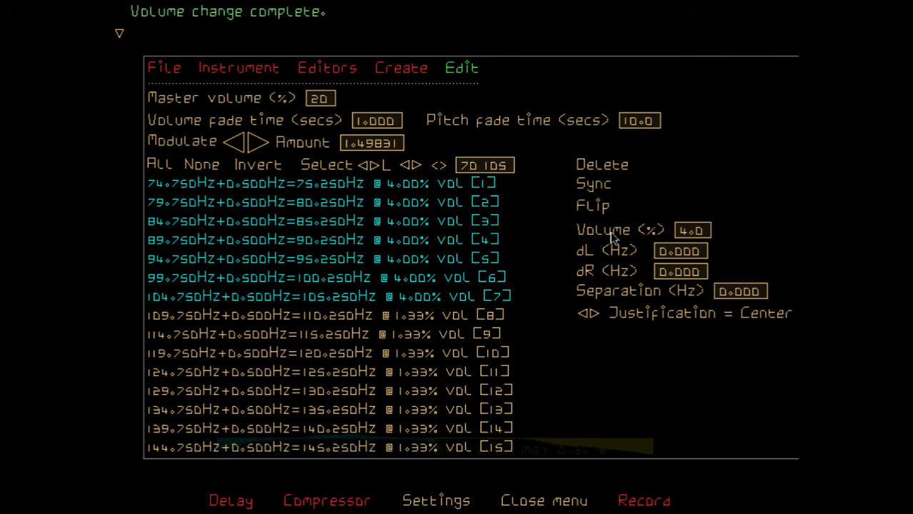
pyautogui.click(268, 165)
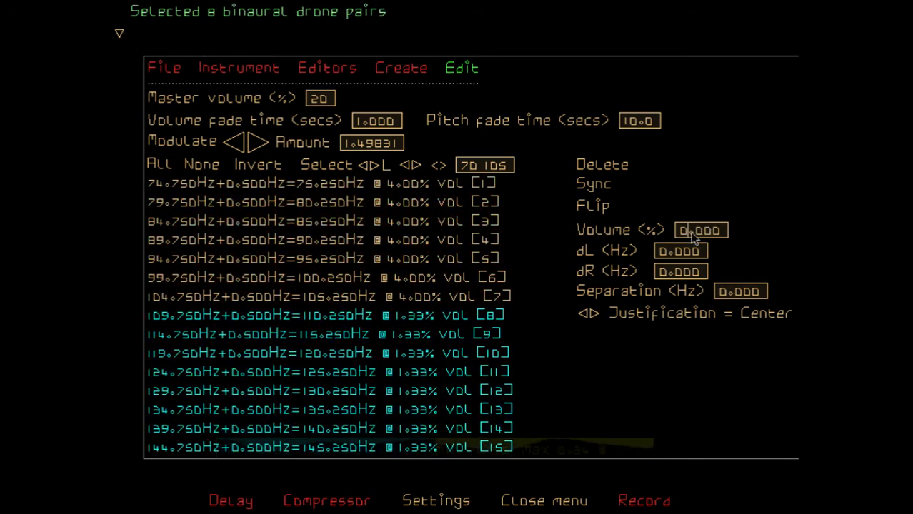
pyautogui.press('BackSpace')
pyautogui.press('Return')
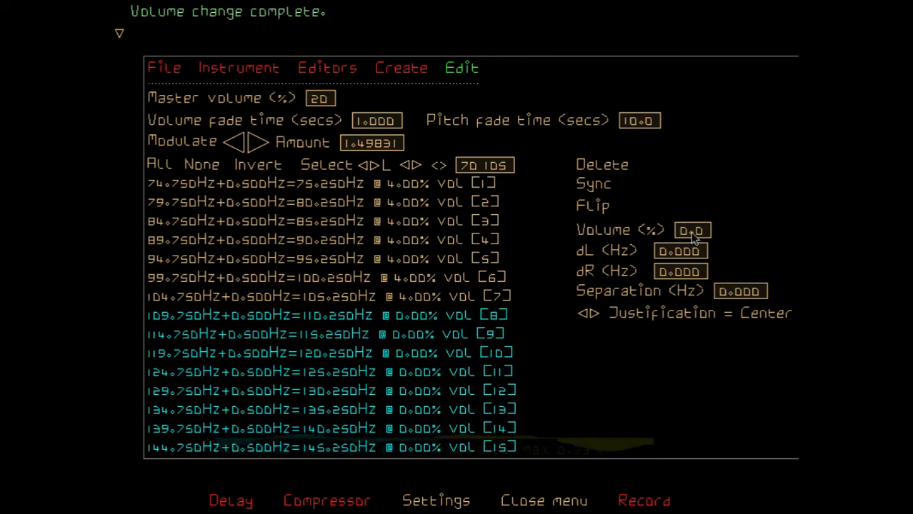
# Invert the selection and set the volume of drone pairs 1 to 7 to 0.0%
pyautogui.click(258, 166)
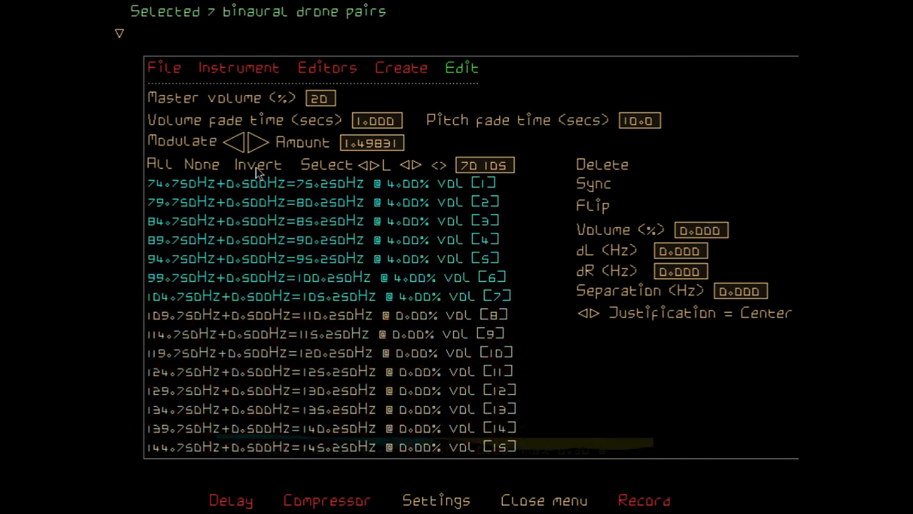
pyautogui.press('BackSpace')
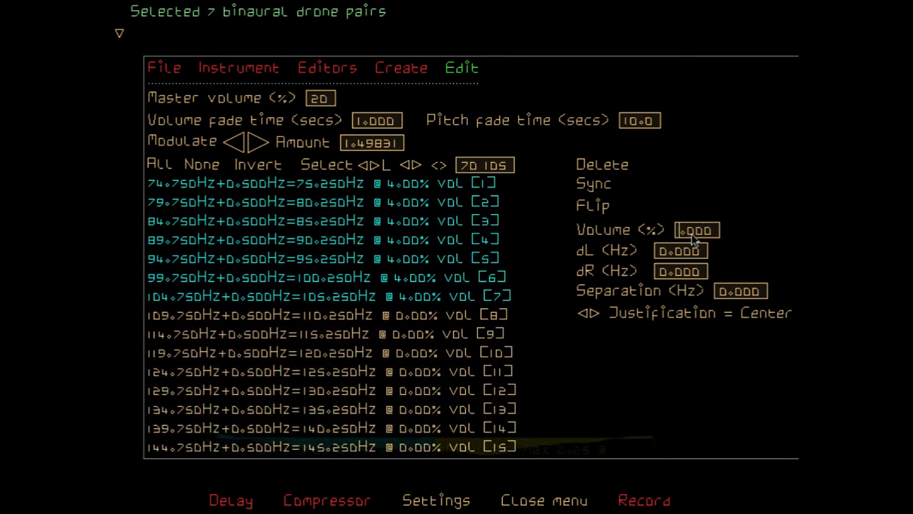
pyautogui.write('0')
pyautogui.press('BackSpace')
pyautogui.press('BackSpace')
pyautogui.press('Return')
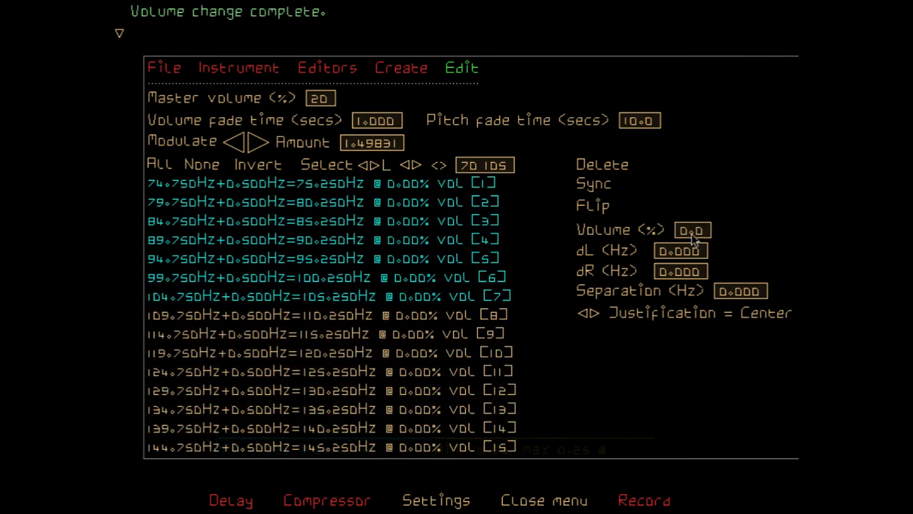
# Invert the selection and set the volume of drone pairs 8 to 15 to 4.0% and then to 2.0%
pyautogui.click(264, 169)
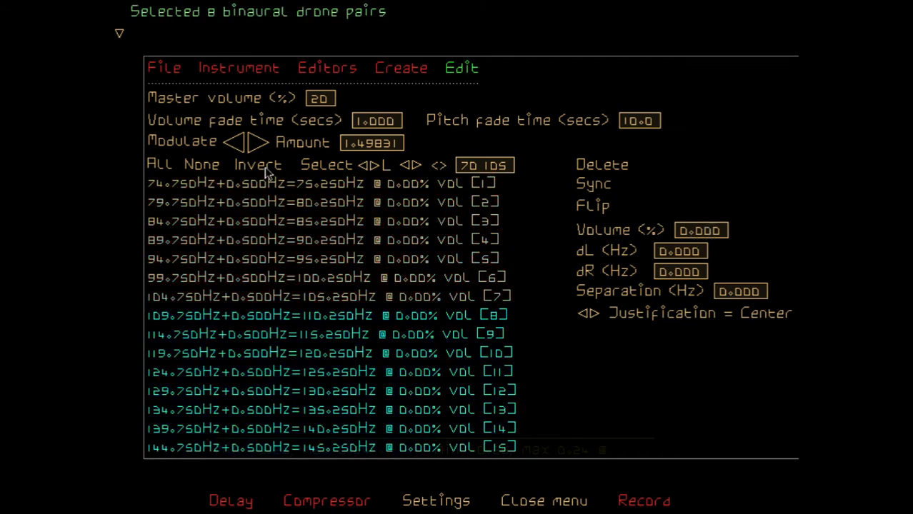
pyautogui.press('BackSpace')
pyautogui.write('4')
pyautogui.press('BackSpace')
pyautogui.press('BackSpace')
pyautogui.press('Return')
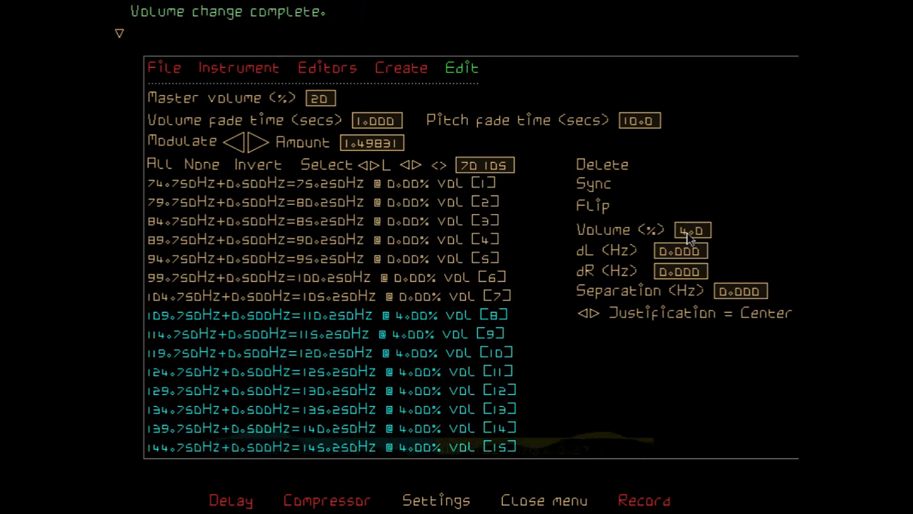
pyautogui.click(686, 235)
pyautogui.press('BackSpace')
pyautogui.write('2')
pyautogui.press('Return')
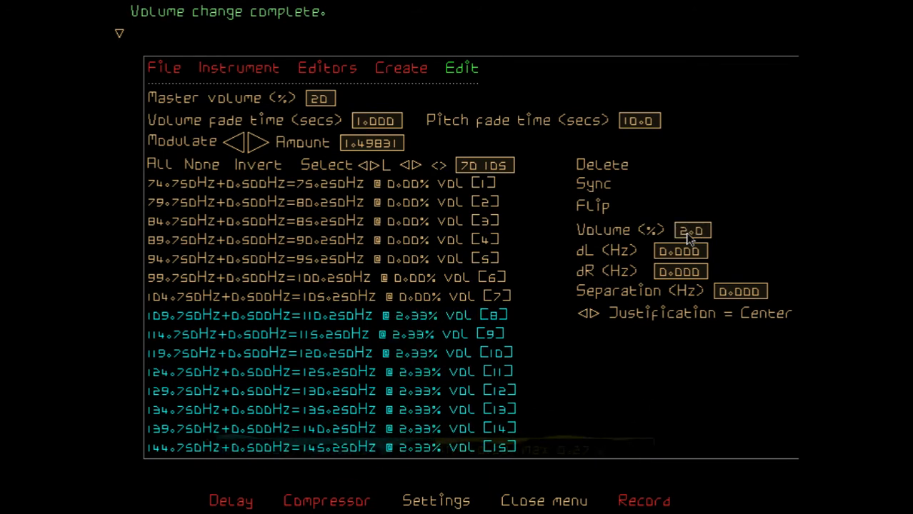
# Invert the selection and set the volume of drone pairs 1 to 7 to 5.0%, then 3.0% and finally 2.0%
pyautogui.click(254, 167)
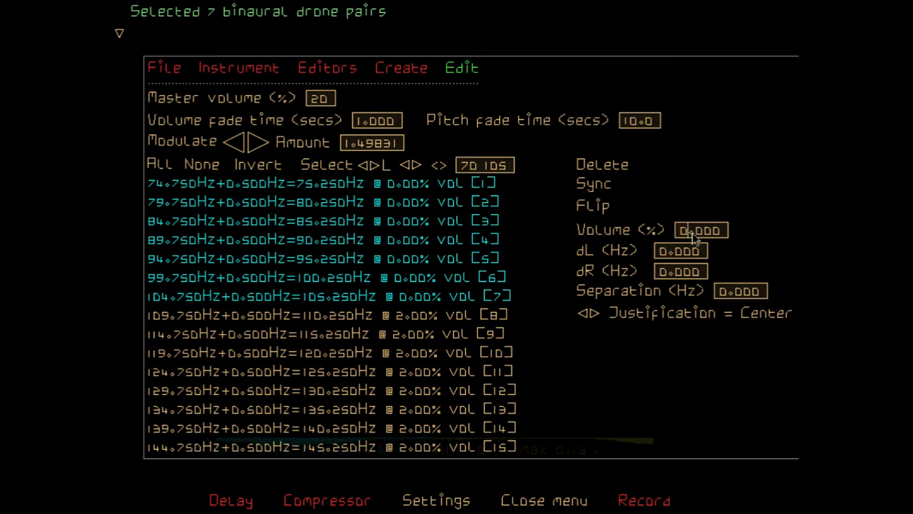
pyautogui.press('Return')
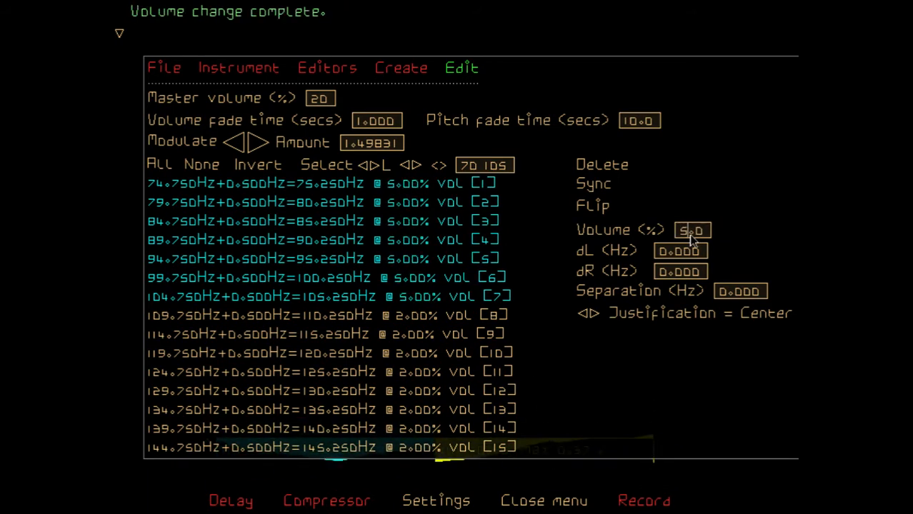
pyautogui.press('Return')
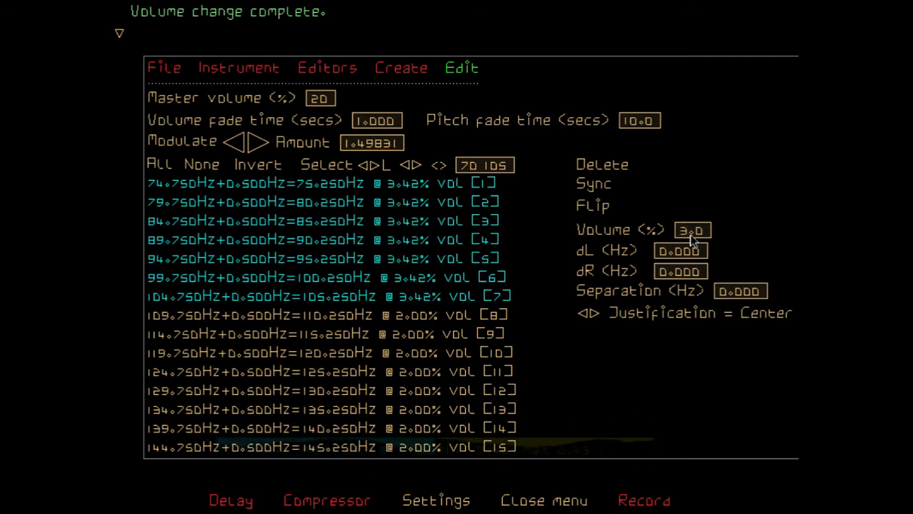
pyautogui.click(687, 236)
pyautogui.press('BackSpace')
pyautogui.write('2')
pyautogui.press('Return')
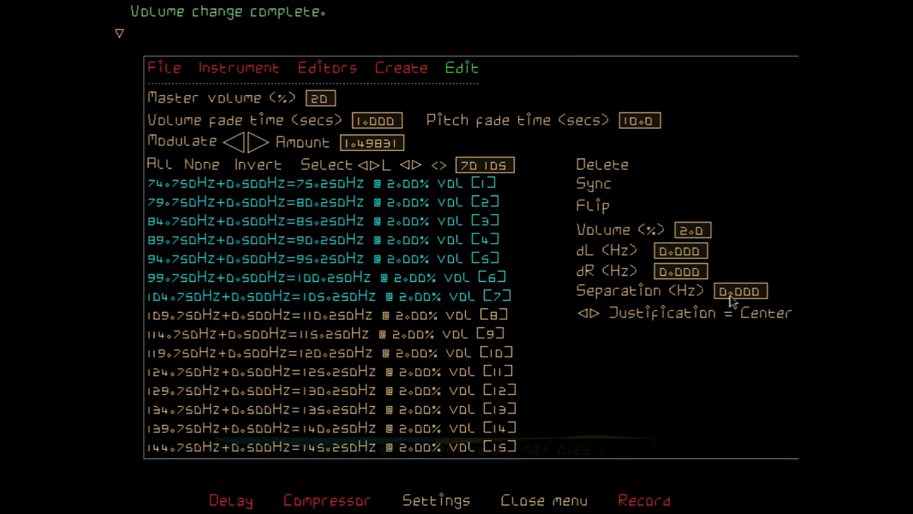
# Set the separation of the selected drone pairs 1 to 7 to 200 Hz with center justification
pyautogui.press('BackSpace')
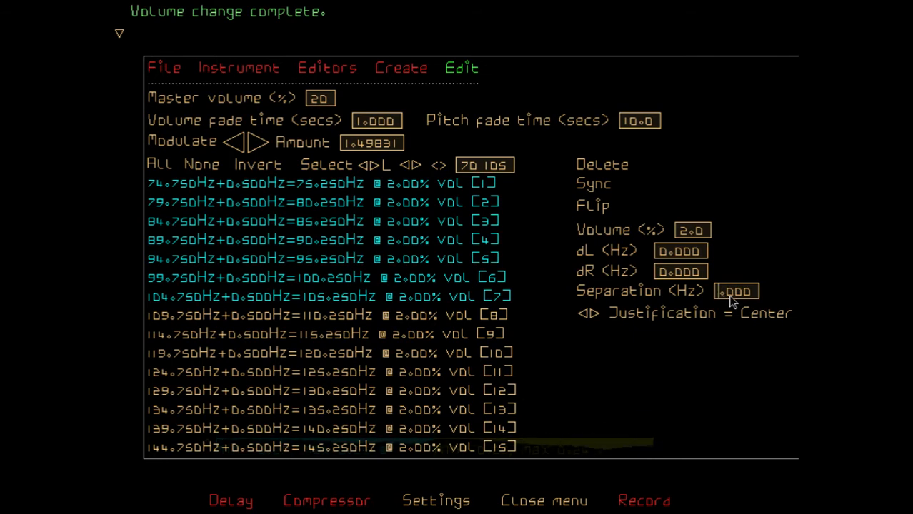
pyautogui.write('200')
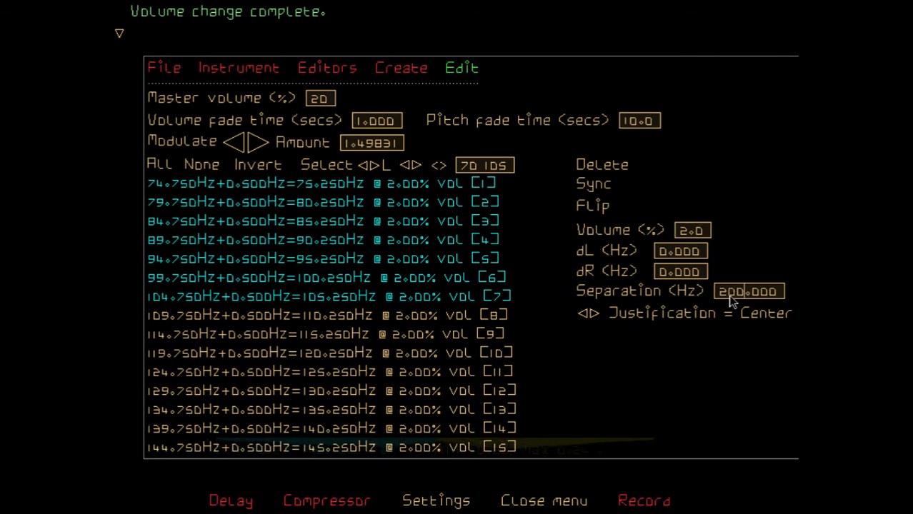
pyautogui.press('BackSpace')
pyautogui.press('BackSpace')
pyautogui.press('BackSpace')
pyautogui.write('200')
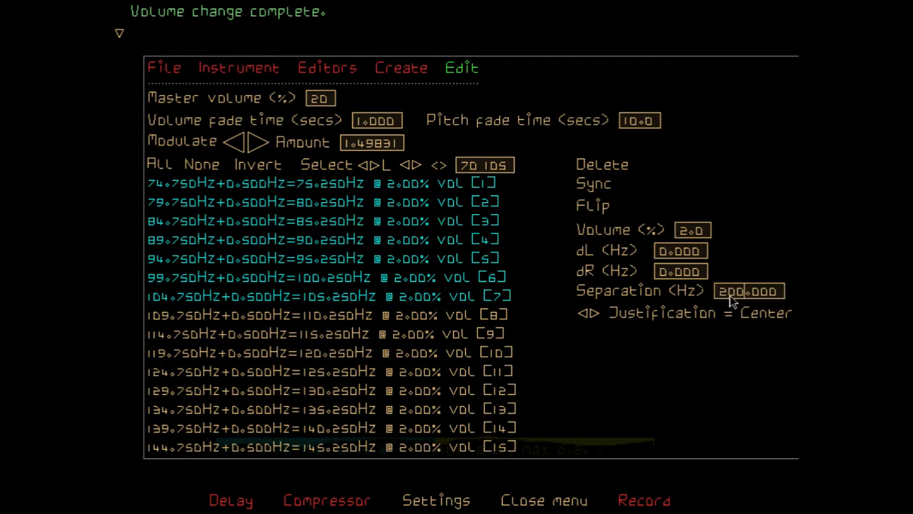
pyautogui.press('Return')
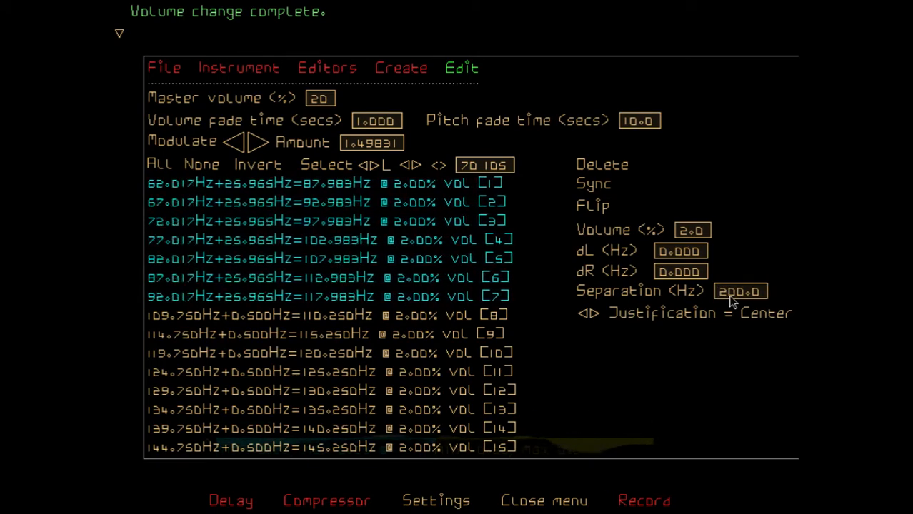
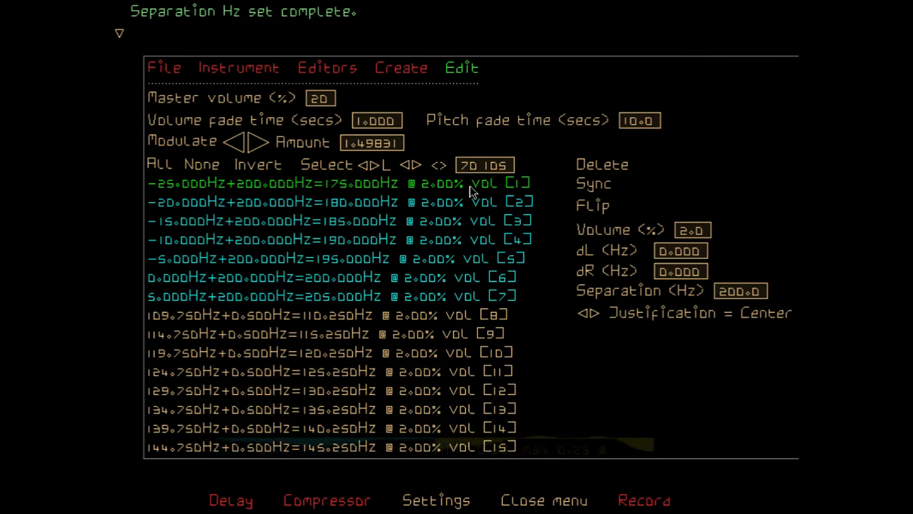
# Delete the selected drone pairs 1 to 7 and set the remaining pairs' separation to 100 Hz with left justification
pyautogui.click(609, 167)
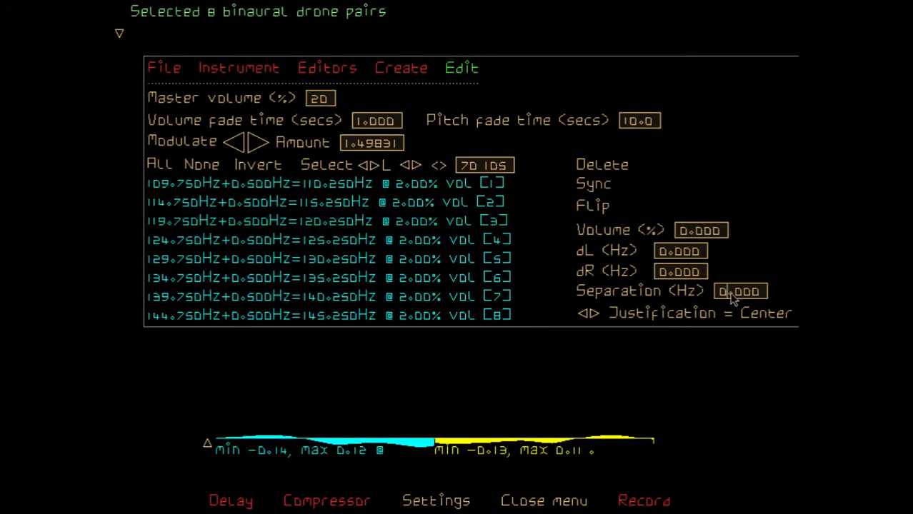
pyautogui.click(585, 316)
pyautogui.click(584, 317)
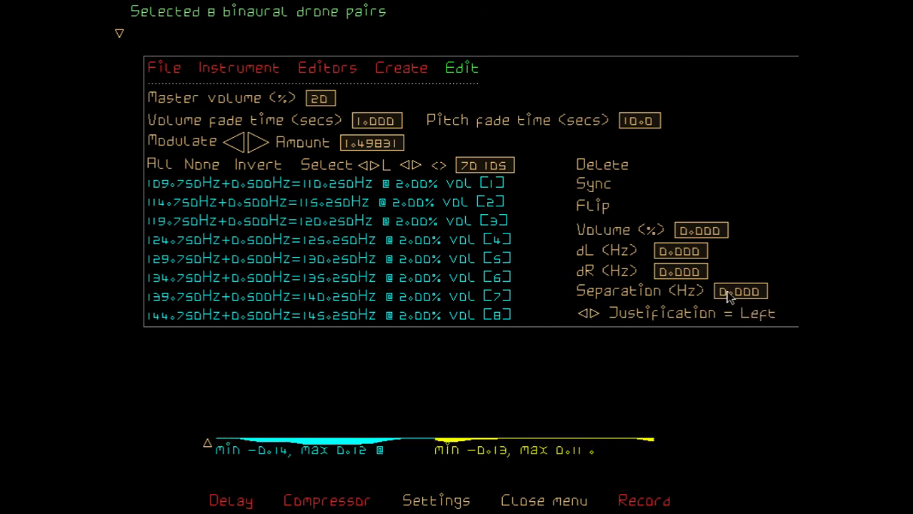
pyautogui.press('BackSpace')
pyautogui.write('100')
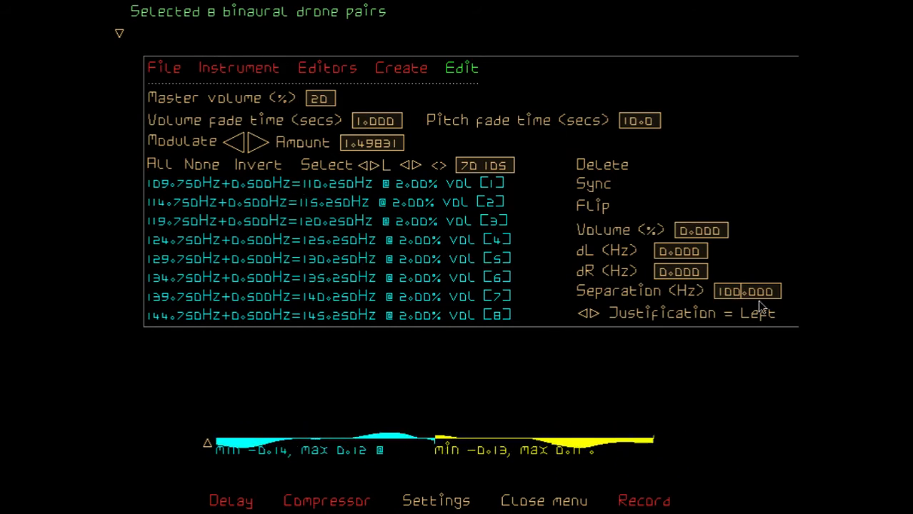
pyautogui.press('Return')
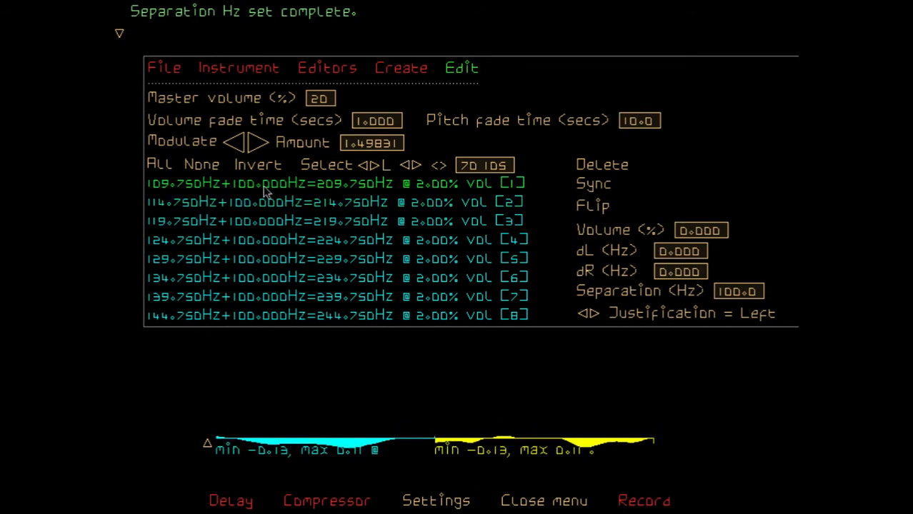
# Flip the selected drone pairs and set their separation to 1 Hz
pyautogui.click(597, 209)
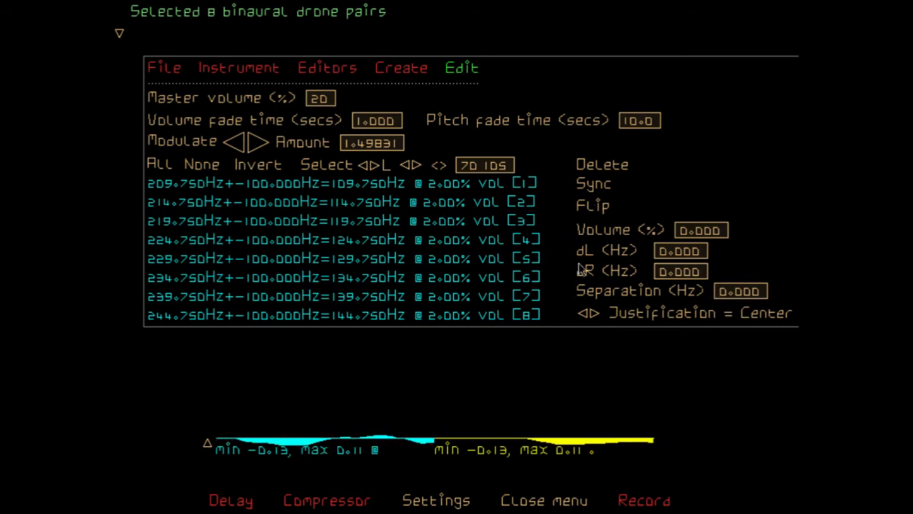
pyautogui.click(731, 292)
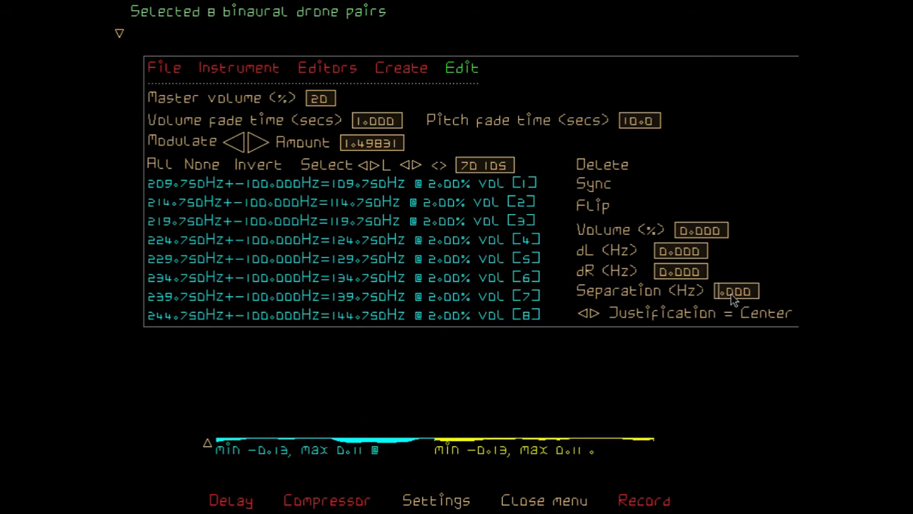
pyautogui.write('1')
pyautogui.press('Return')
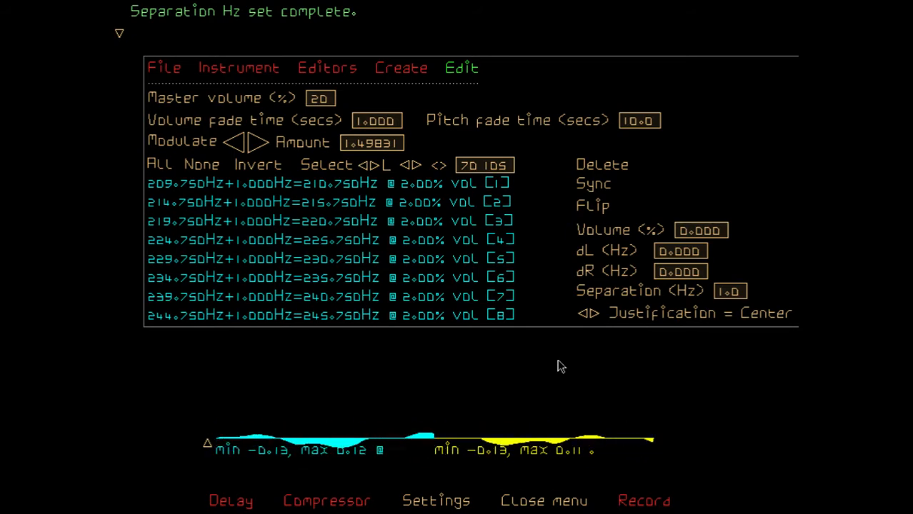
# Select the drone pairs whose separation equals 0, and then those whose separation equals 1
pyautogui.click(418, 165)
pyautogui.click(418, 166)
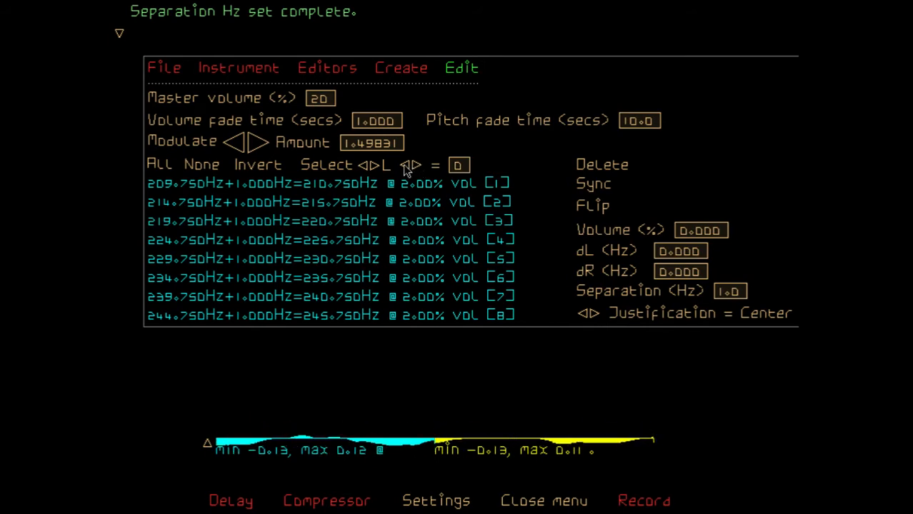
pyautogui.click(371, 166)
pyautogui.click(373, 166)
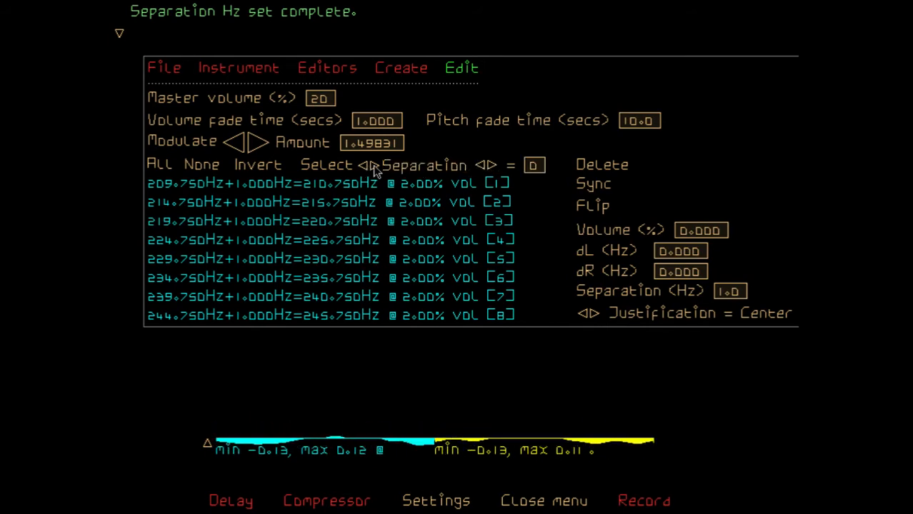
pyautogui.click(412, 185)
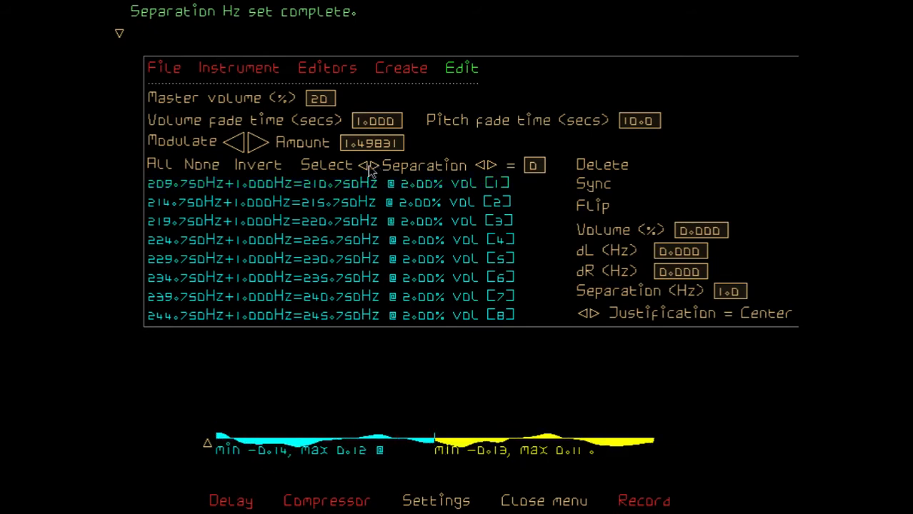
pyautogui.click(534, 165)
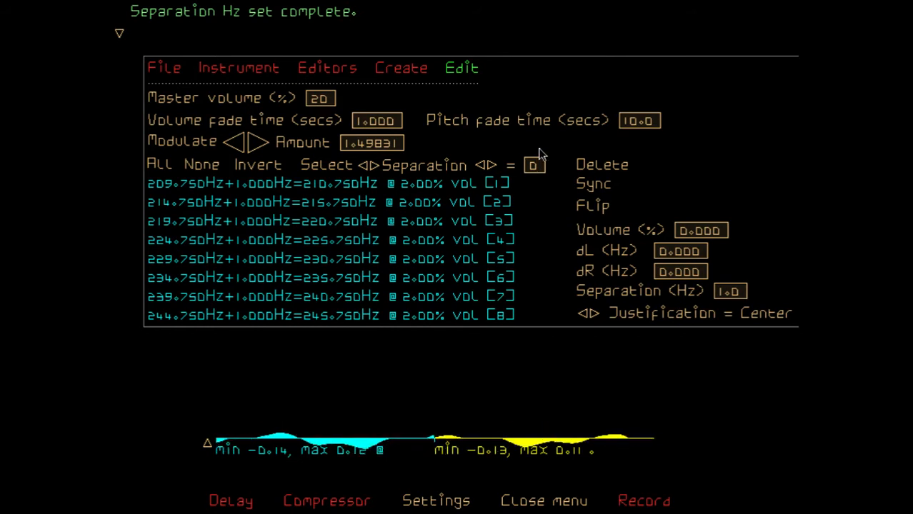
pyautogui.press('Return')
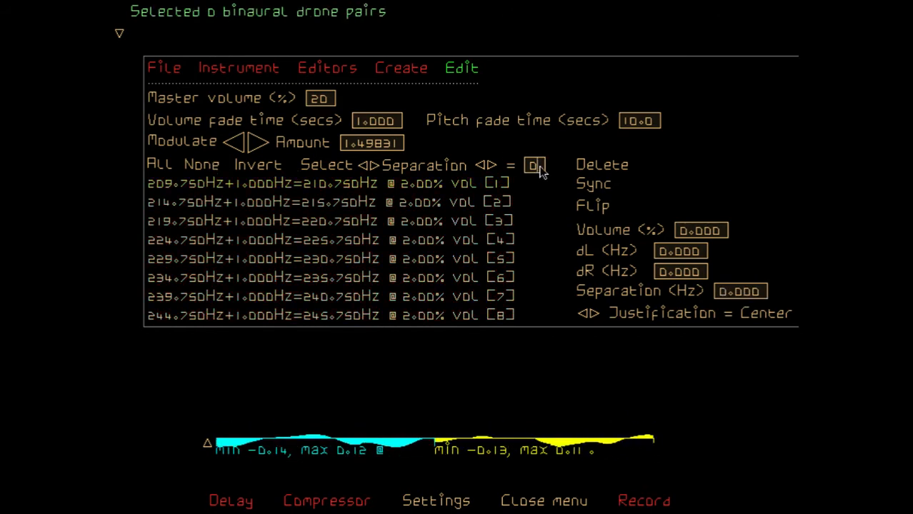
pyautogui.press('BackSpace')
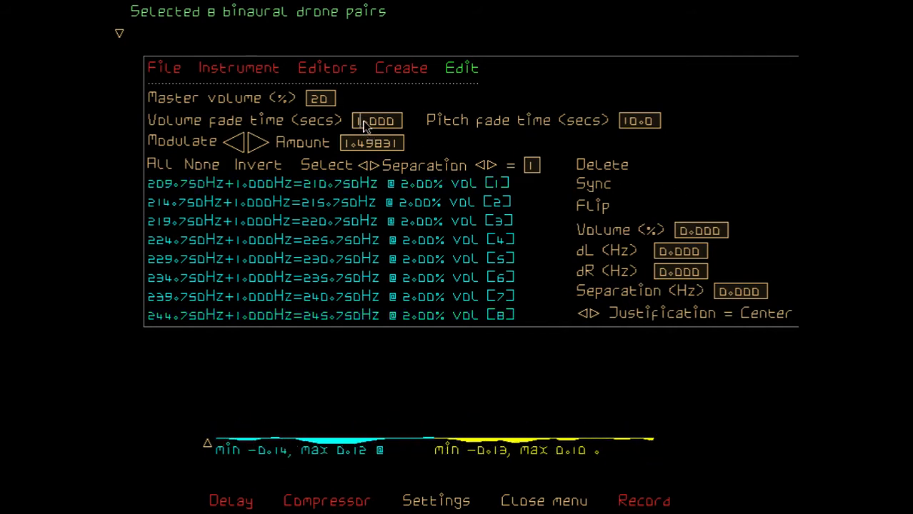
# Set the volume fade time to 5 seconds and delete all selected drone pairs
pyautogui.press('BackSpace')
pyautogui.write('5')
pyautogui.press('Return')
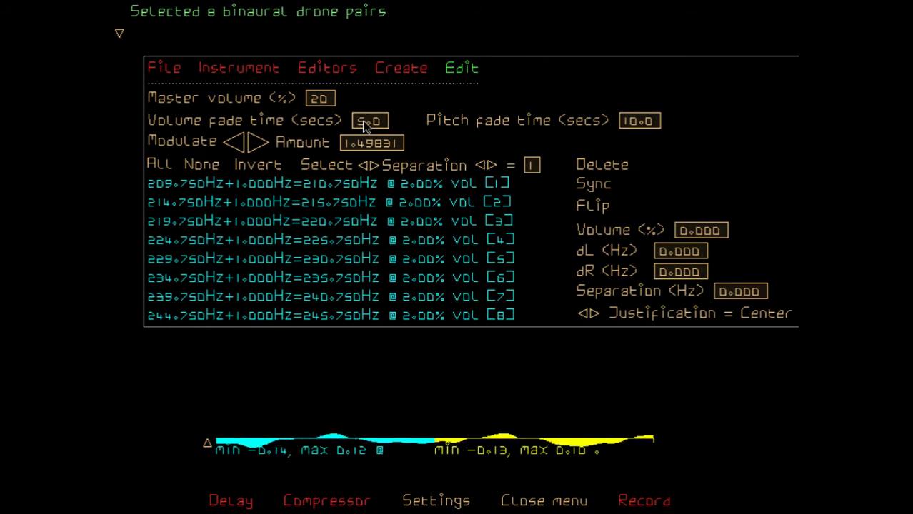
pyautogui.click(598, 164)
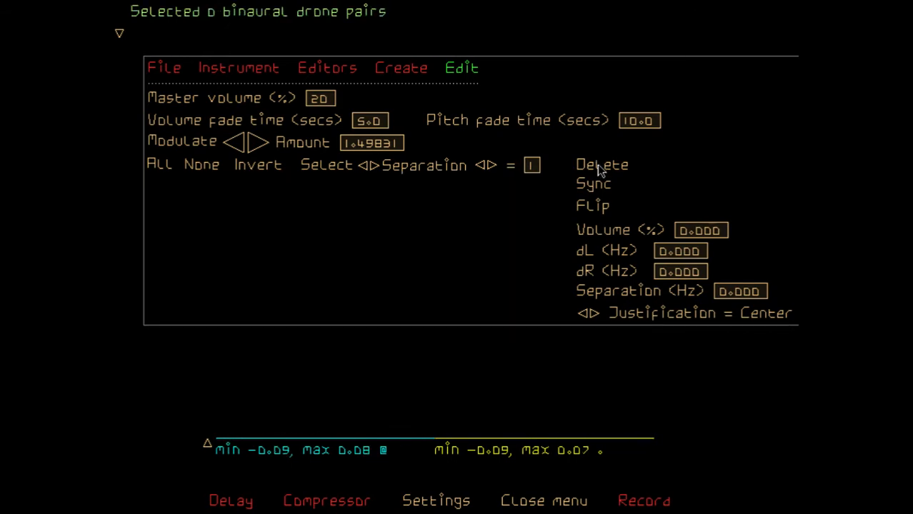
# Set the creation separation for new drone pairs to 2 Hz, trying 4 Hz in between
pyautogui.click(412, 71)
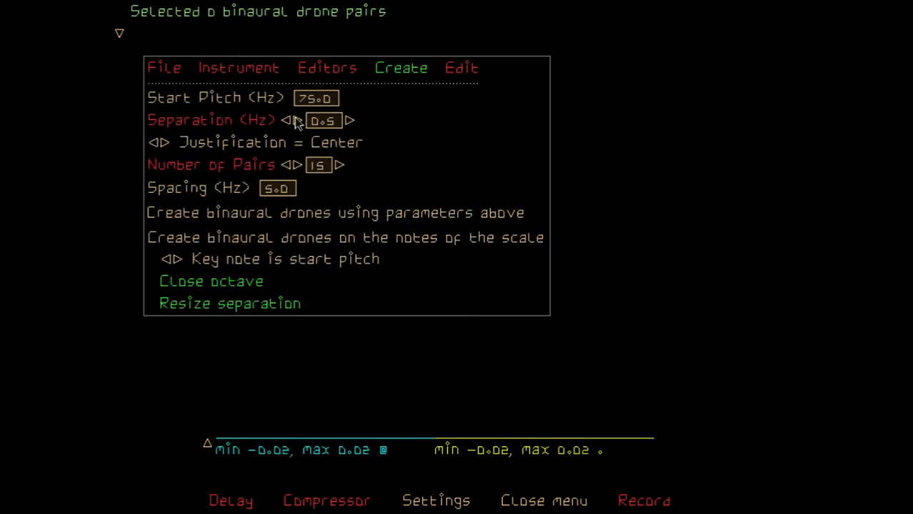
pyautogui.click(332, 121)
pyautogui.press('BackSpace')
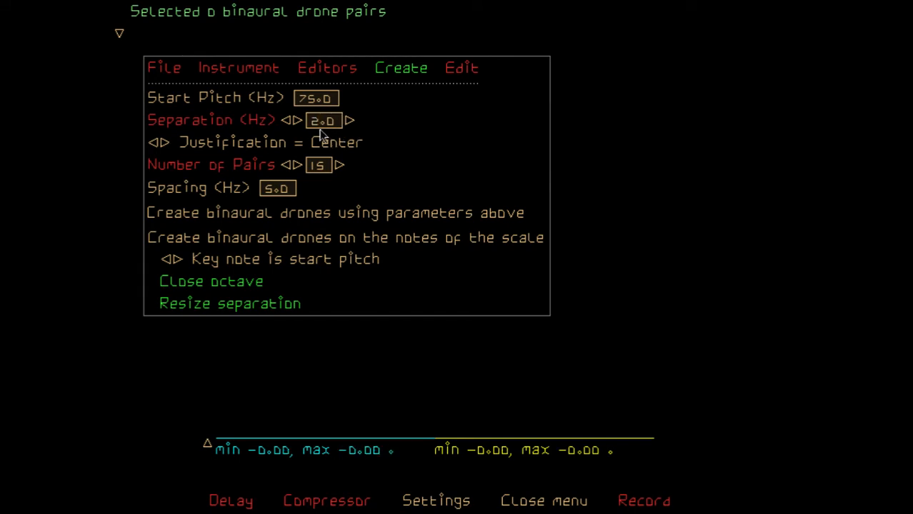
pyautogui.click(317, 128)
pyautogui.press('BackSpace')
pyautogui.write('4')
pyautogui.press('Return')
pyautogui.click(320, 131)
pyautogui.press('BackSpace')
pyautogui.write('2')
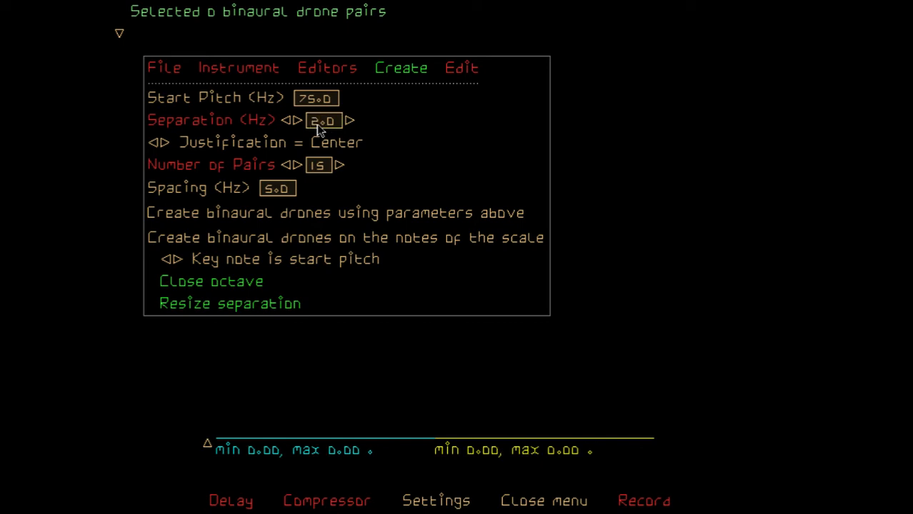
pyautogui.press('Return')
# Set the creation justification to Right and take the key note from the scale
pyautogui.click(162, 144)
pyautogui.click(162, 143)
pyautogui.click(178, 258)
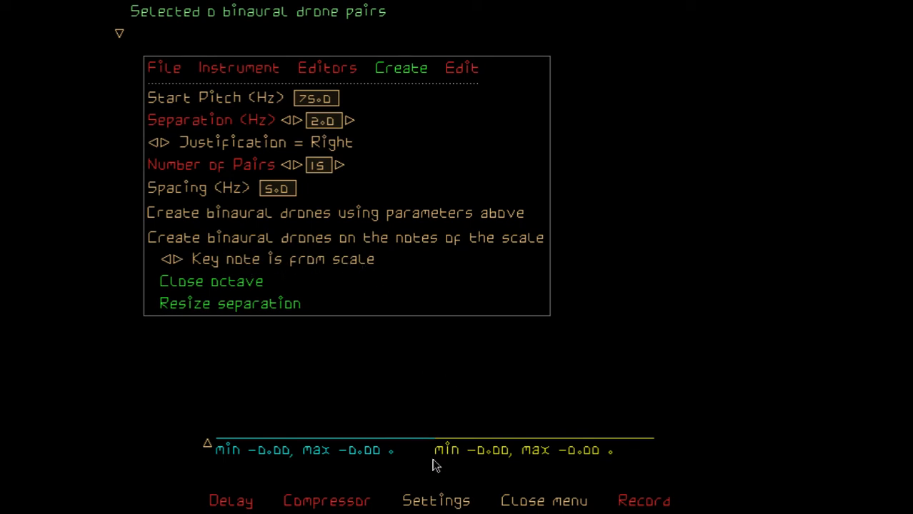
# Lower the key in the settings to the note A at 110 Hz and return to the drone creation options
pyautogui.click(437, 499)
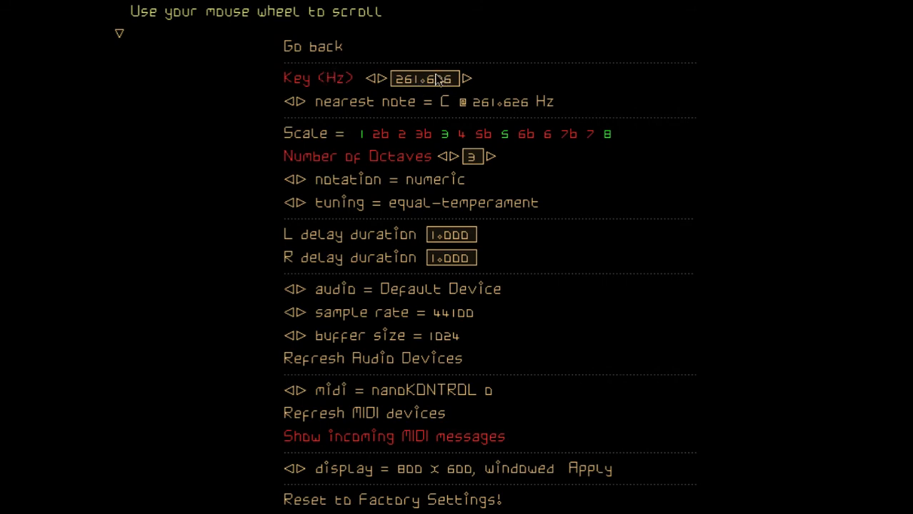
pyautogui.click(289, 102)
pyautogui.click(290, 102)
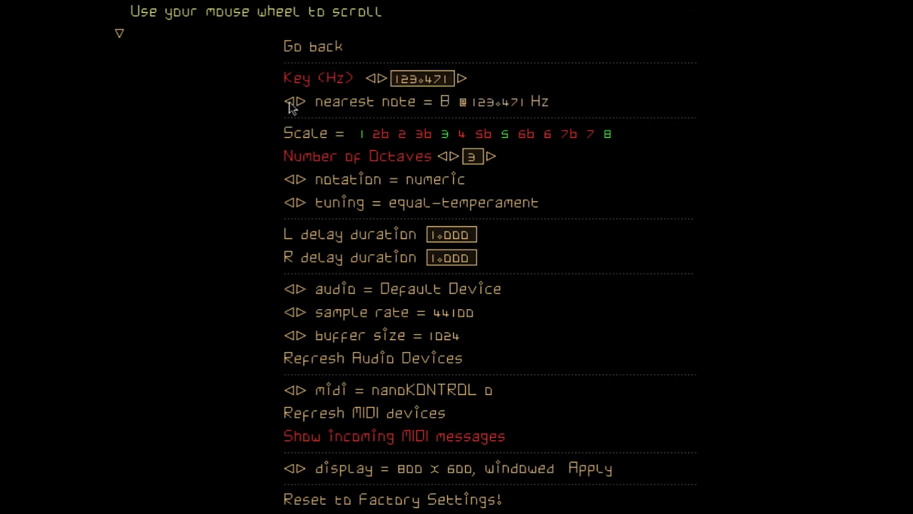
pyautogui.click(289, 102)
pyautogui.click(289, 102)
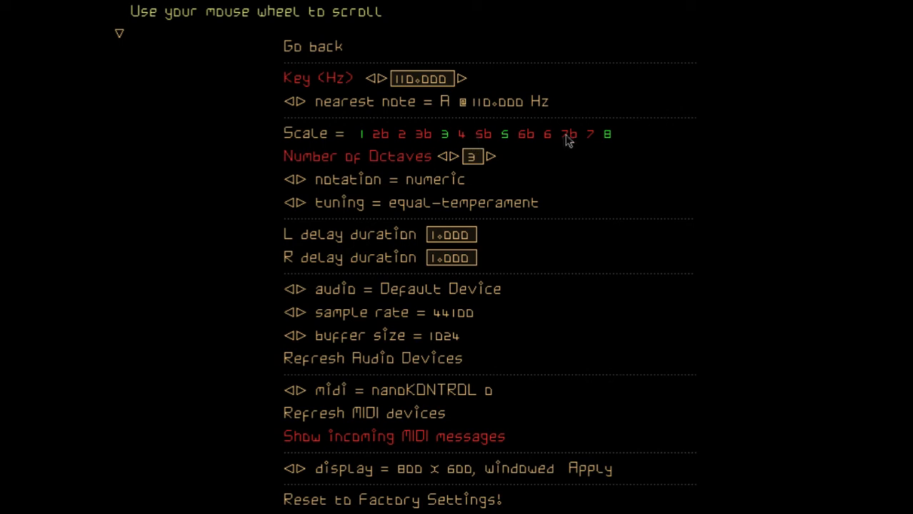
pyautogui.click(317, 46)
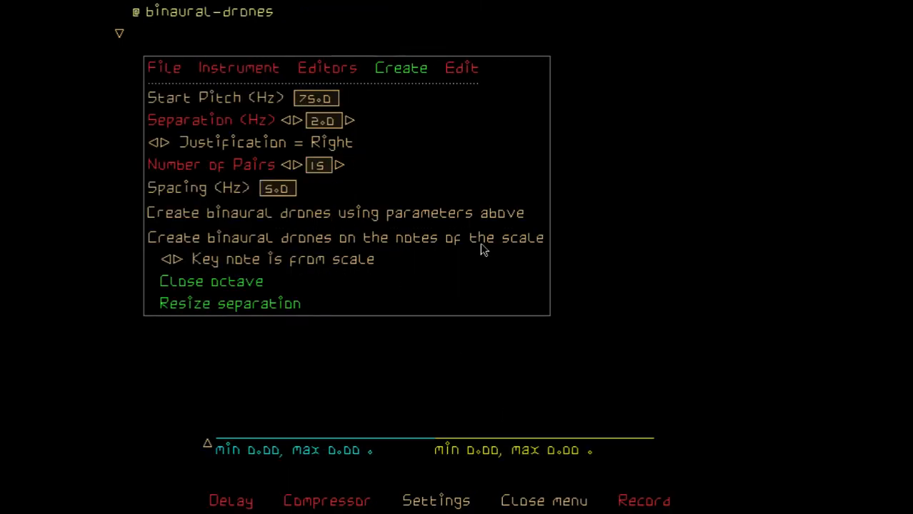
# Enable all the remaining notes of the scale in the settings, making it fully chromatic from 1 to 8
pyautogui.click(461, 70)
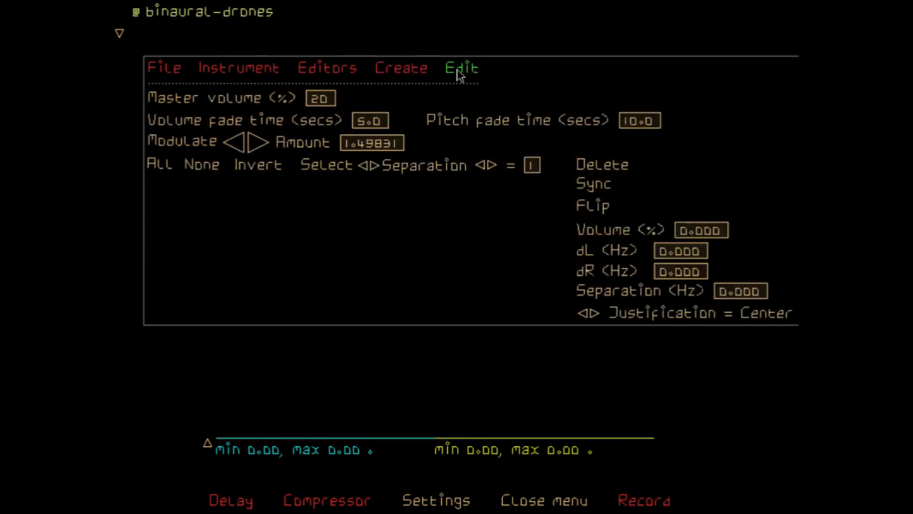
pyautogui.click(414, 70)
pyautogui.click(461, 503)
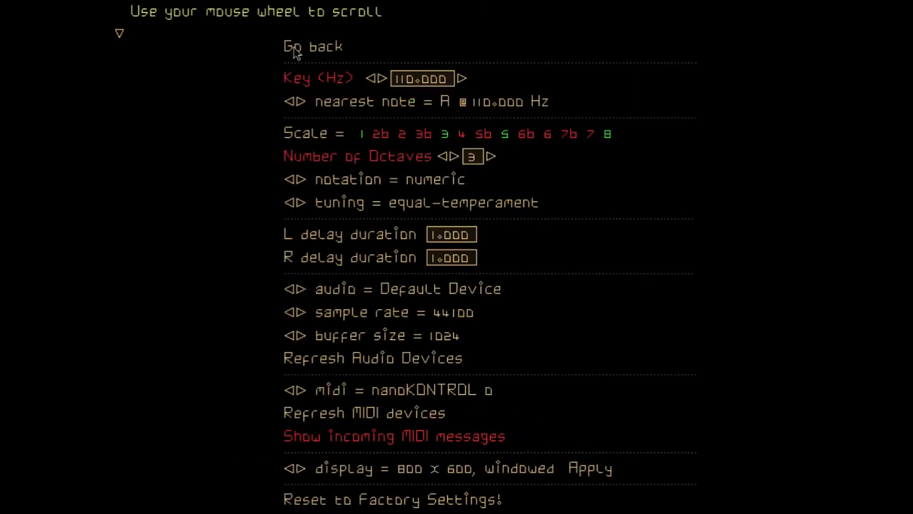
pyautogui.click(401, 136)
pyautogui.click(421, 137)
pyautogui.click(473, 137)
pyautogui.click(526, 136)
pyautogui.click(547, 136)
pyautogui.click(568, 136)
pyautogui.click(588, 136)
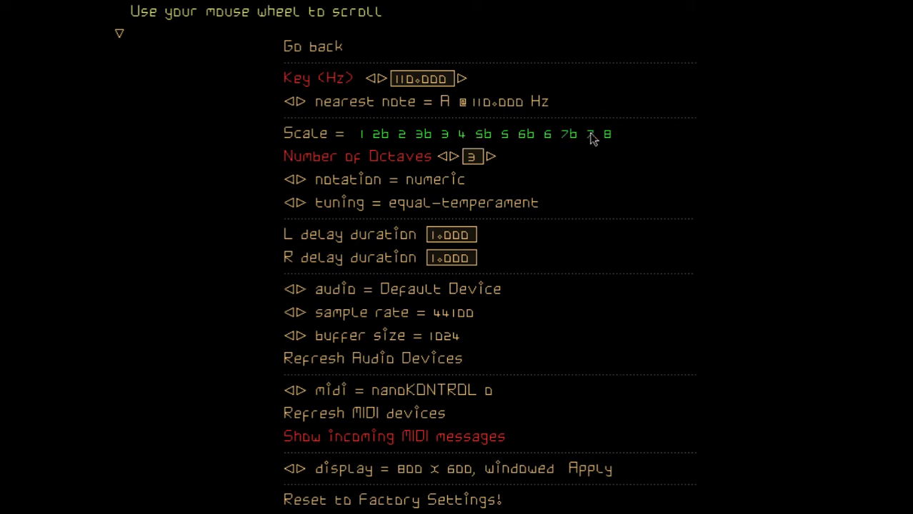
pyautogui.click(328, 48)
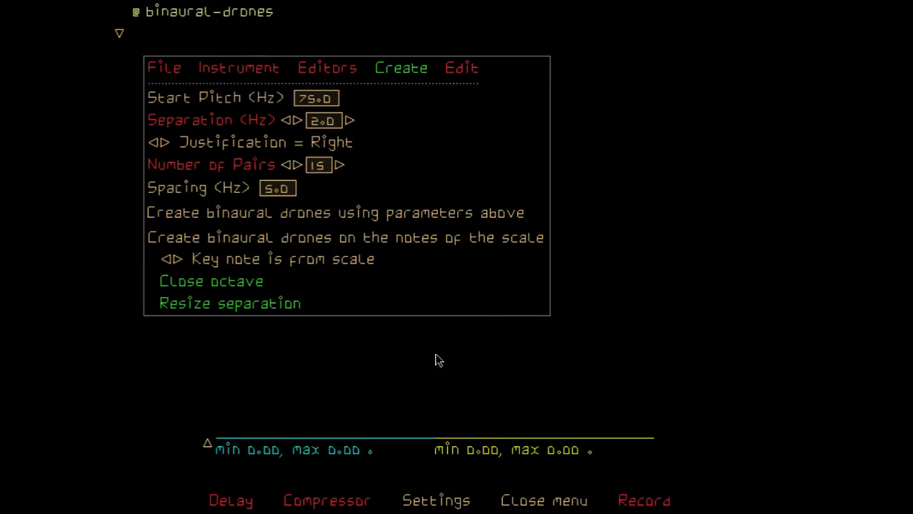
# Examine the close octave option together with the key and scale settings that scale-based drones use
pyautogui.click(240, 286)
pyautogui.click(469, 501)
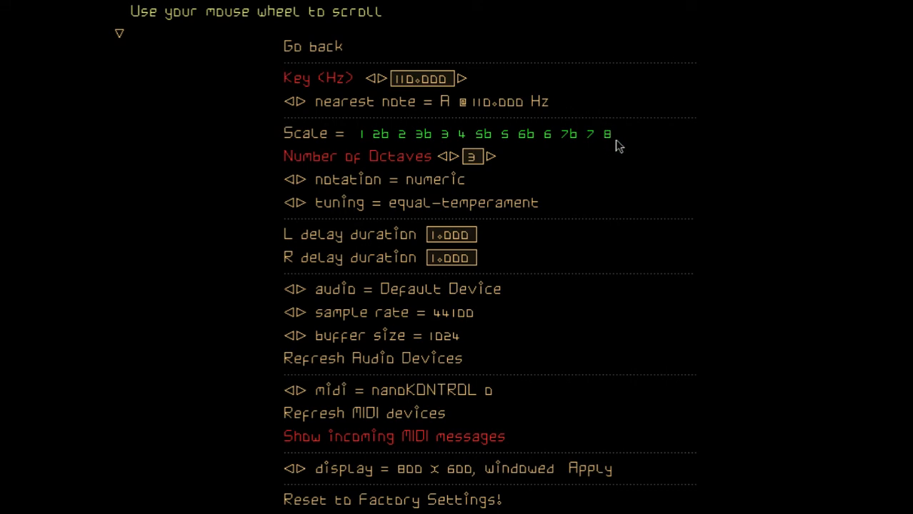
pyautogui.click(297, 49)
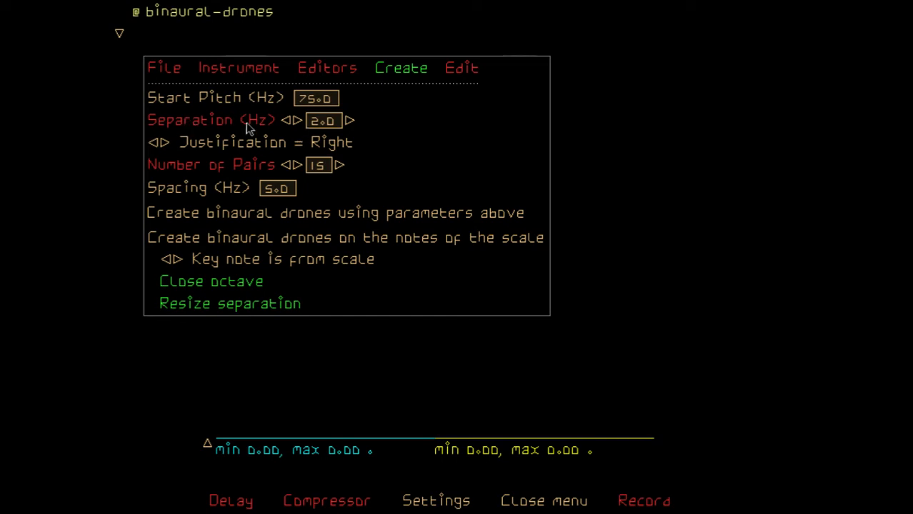
pyautogui.click(457, 501)
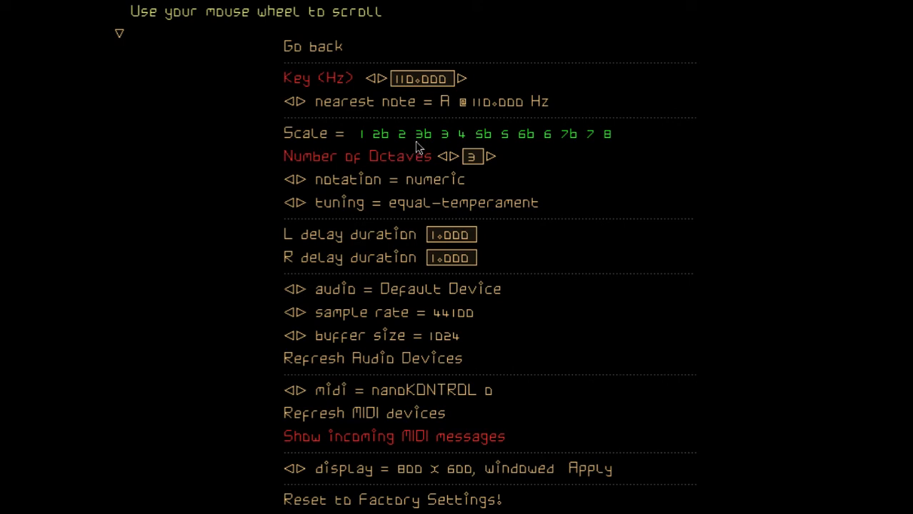
pyautogui.click(317, 50)
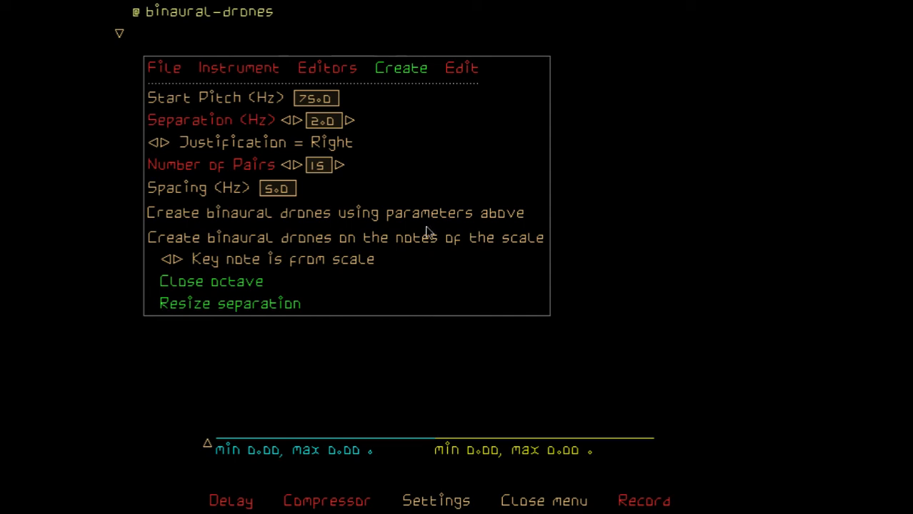
# Set the creation separation to 1 Hz and create binaural drones on the notes of the scale
pyautogui.click(286, 121)
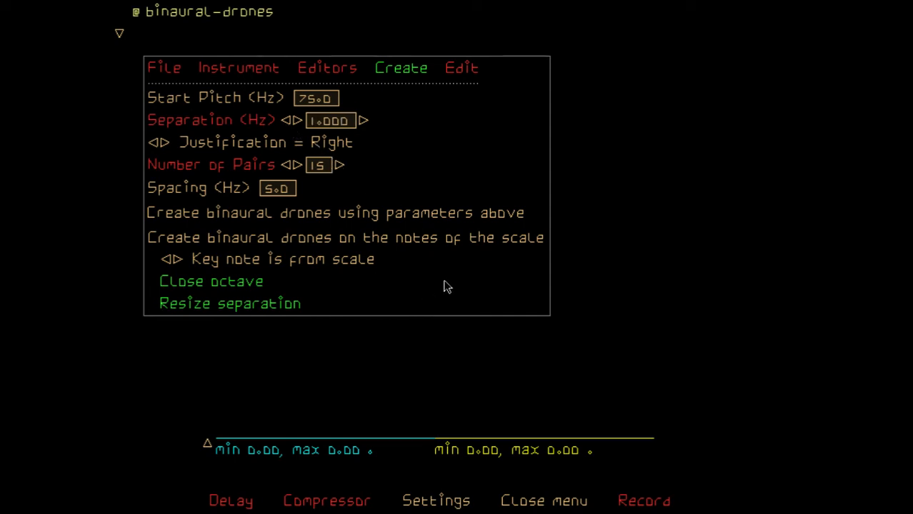
pyautogui.click(418, 237)
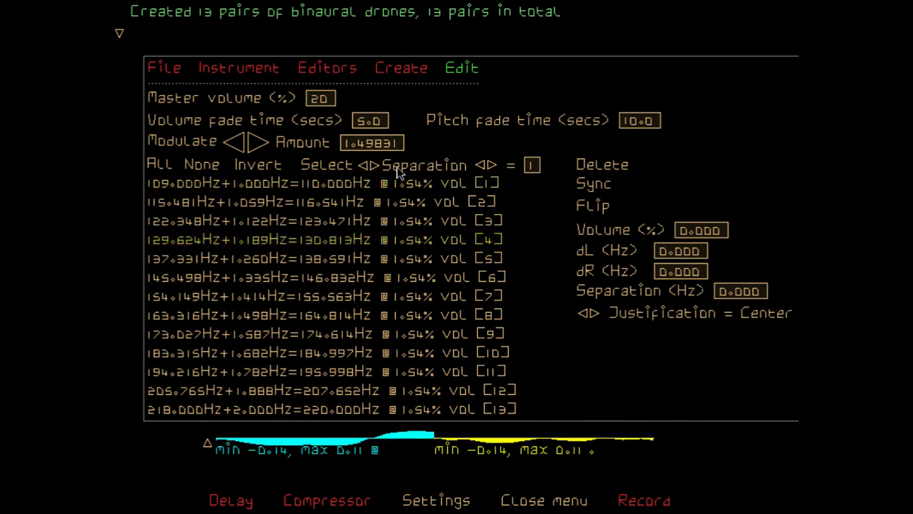
# Select the drone pairs whose separation equals 2 Hz
pyautogui.press('BackSpace')
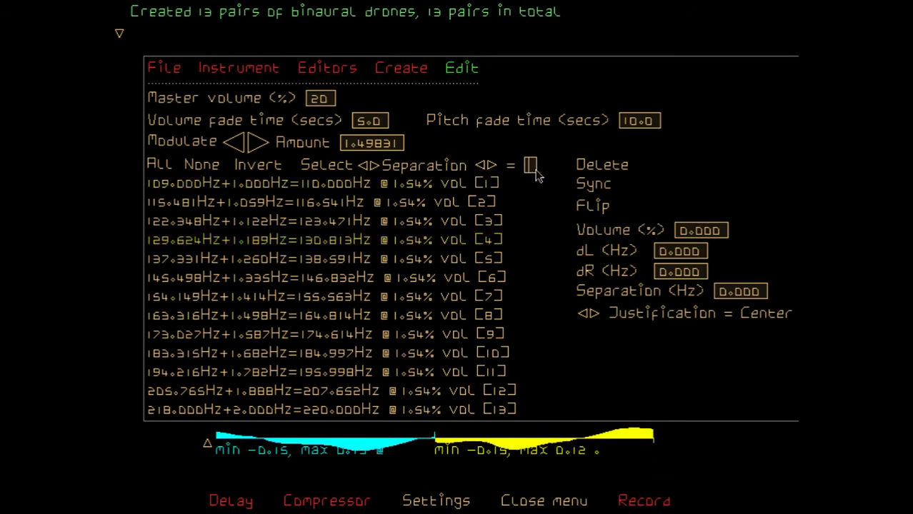
pyautogui.write('2')
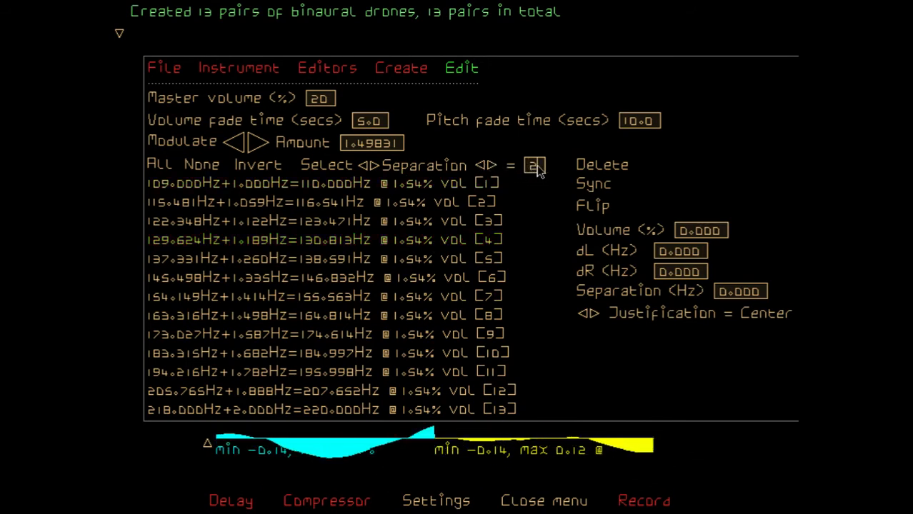
pyautogui.press('Return')
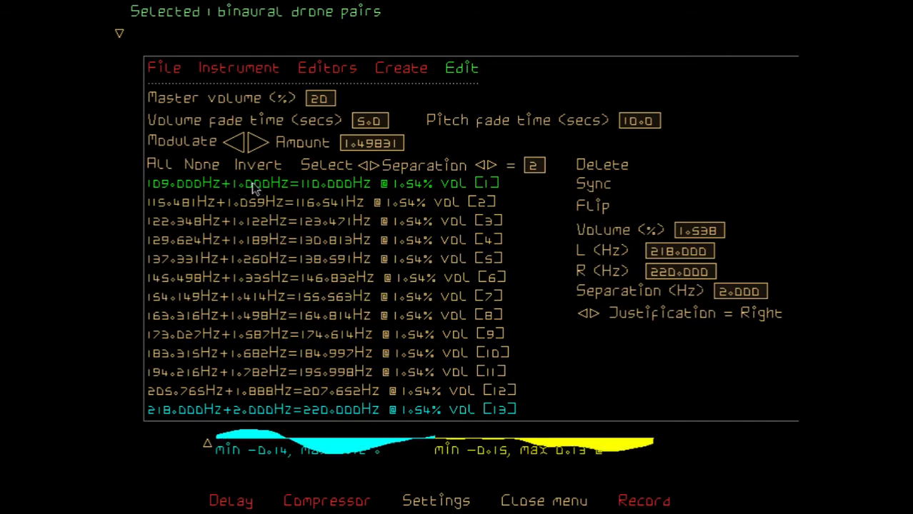
# Compare the drone list with the key and scale settings and the creation options, including close octave and resize separation
pyautogui.click(390, 69)
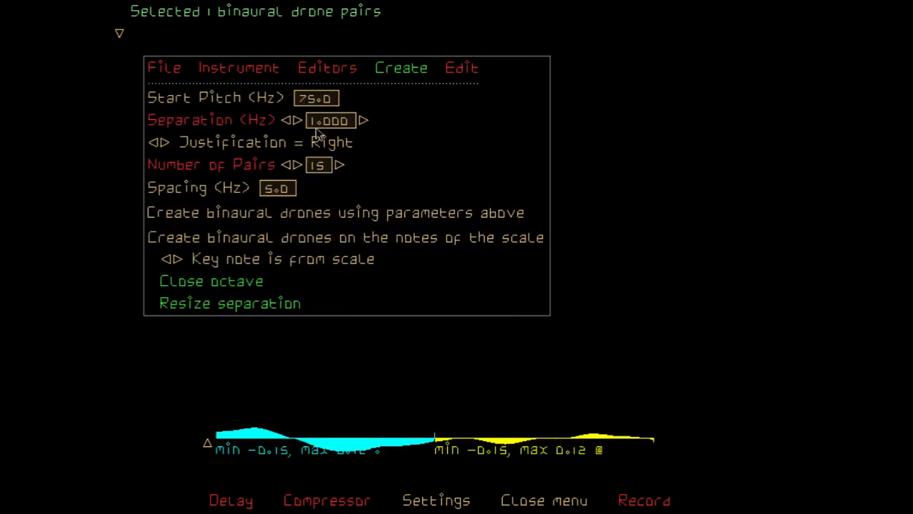
pyautogui.click(461, 71)
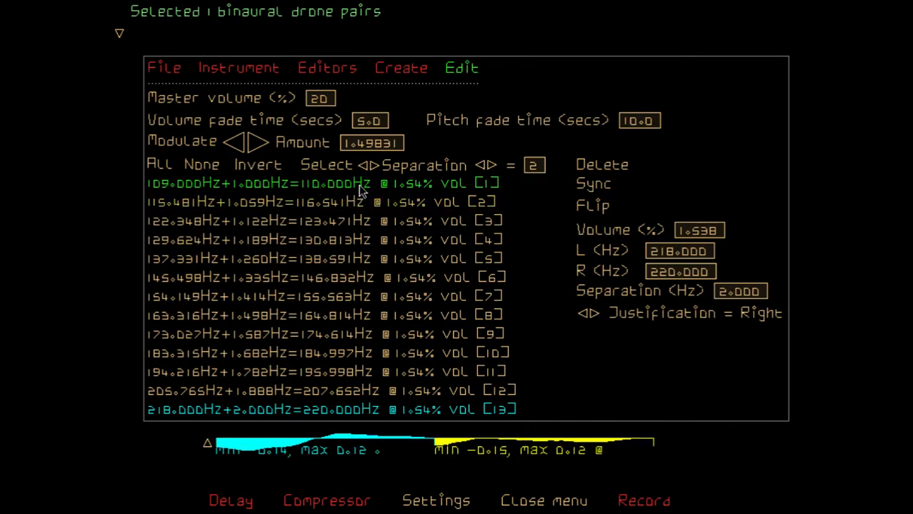
pyautogui.click(397, 74)
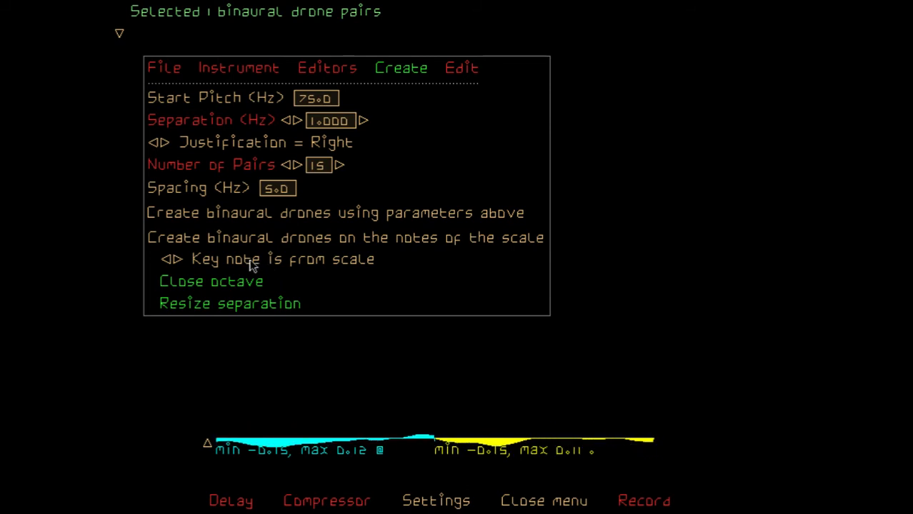
pyautogui.click(460, 499)
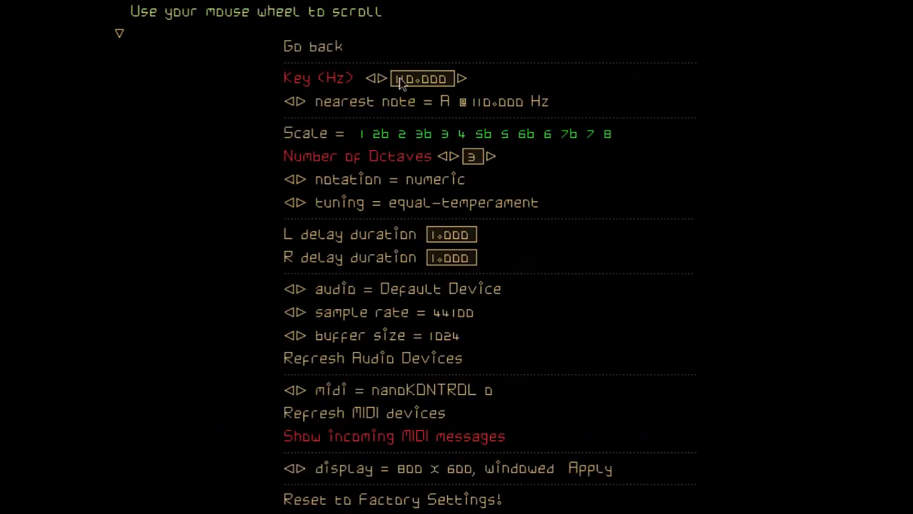
pyautogui.click(461, 499)
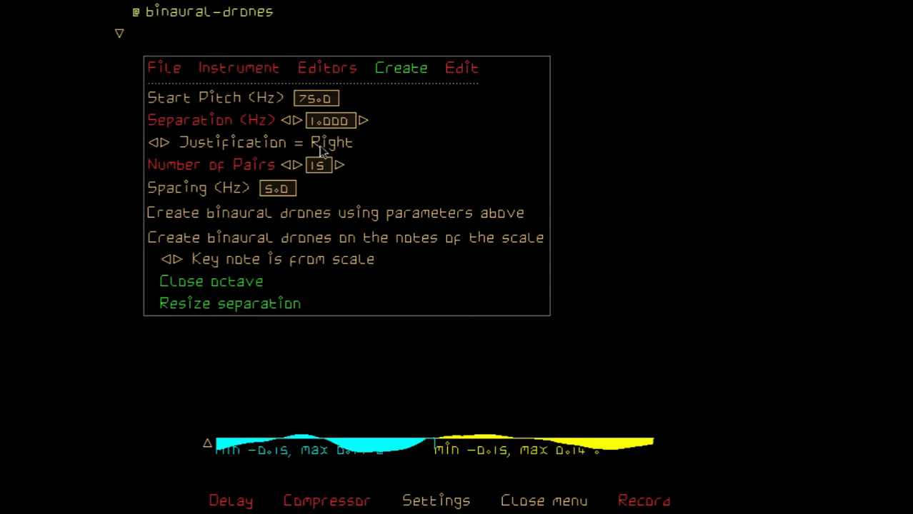
pyautogui.click(460, 69)
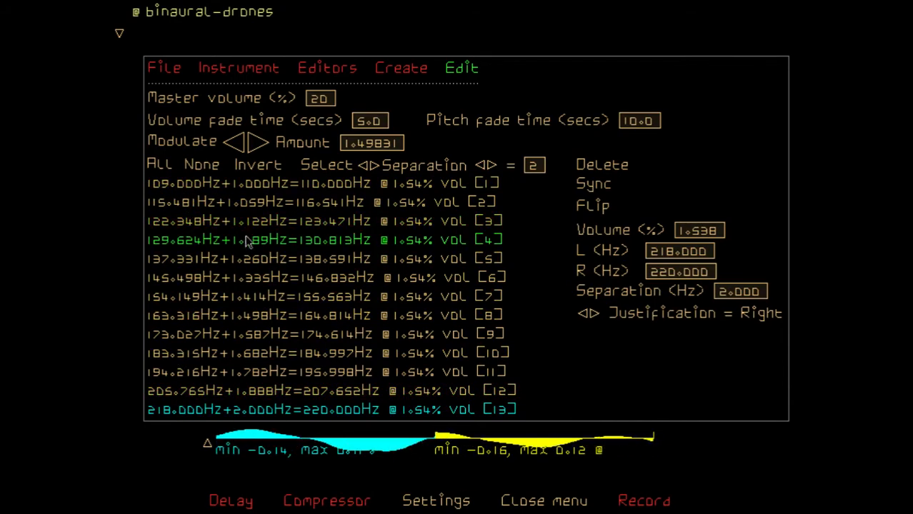
pyautogui.click(412, 69)
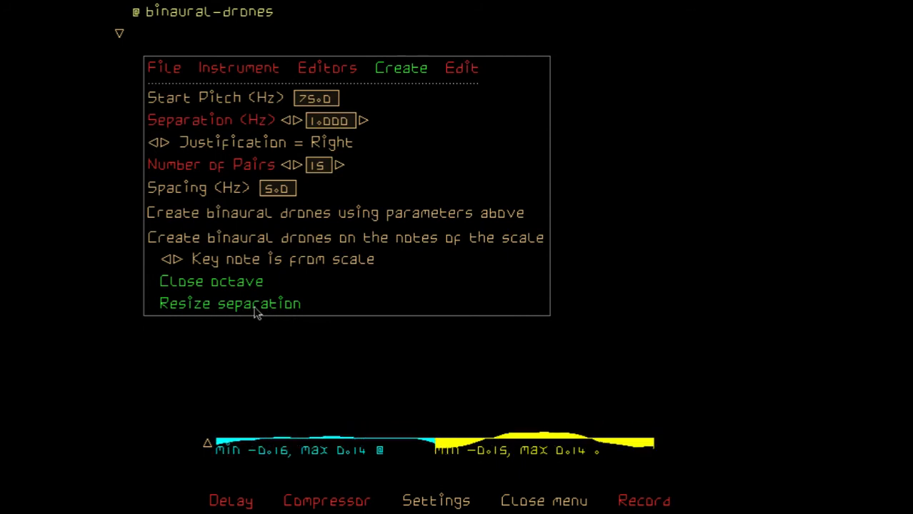
# Switch the separation selection condition for the drone pairs to the range operator <>
pyautogui.click(460, 70)
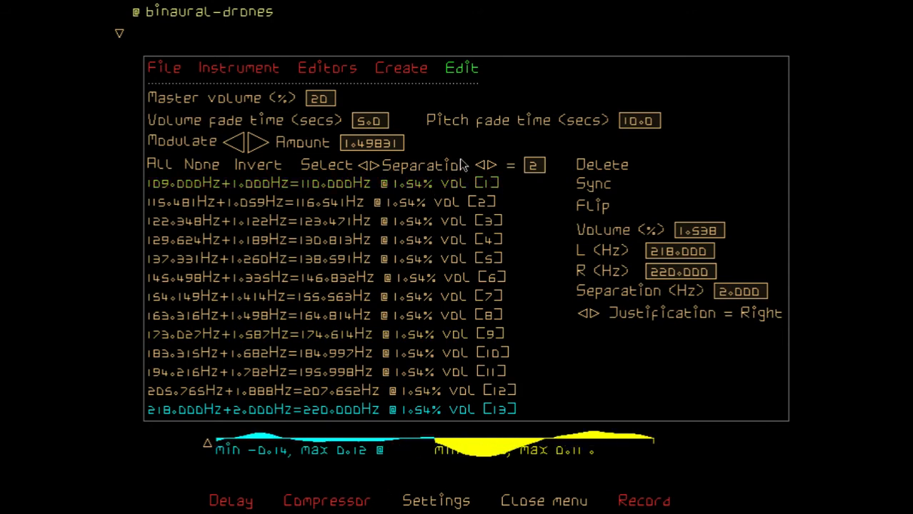
pyautogui.click(489, 165)
pyautogui.click(489, 166)
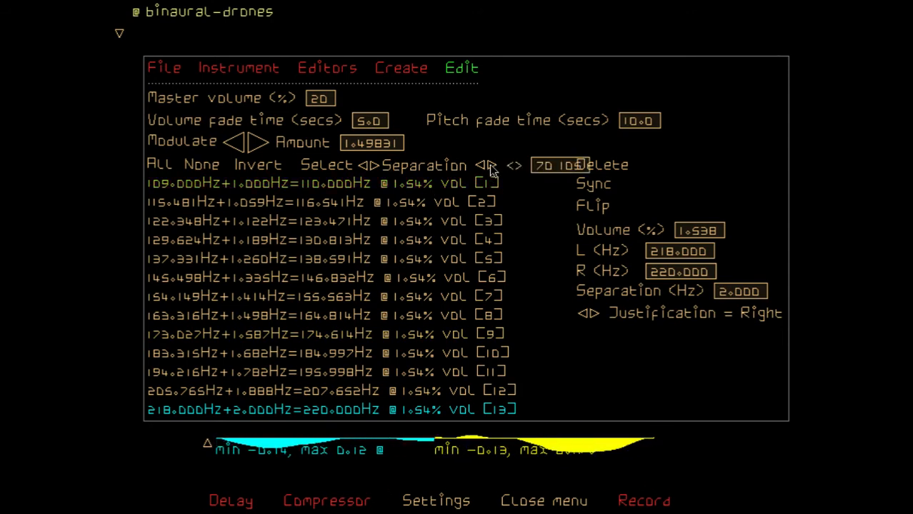
pyautogui.click(488, 166)
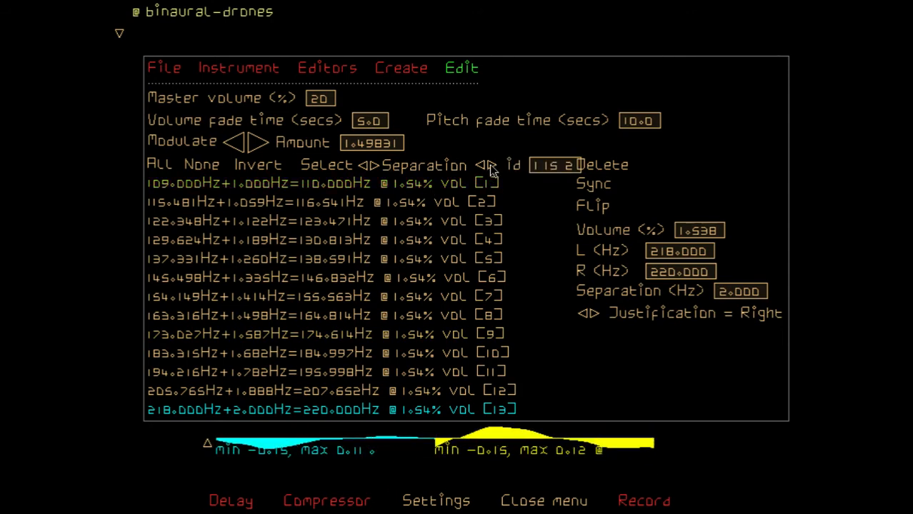
pyautogui.click(489, 166)
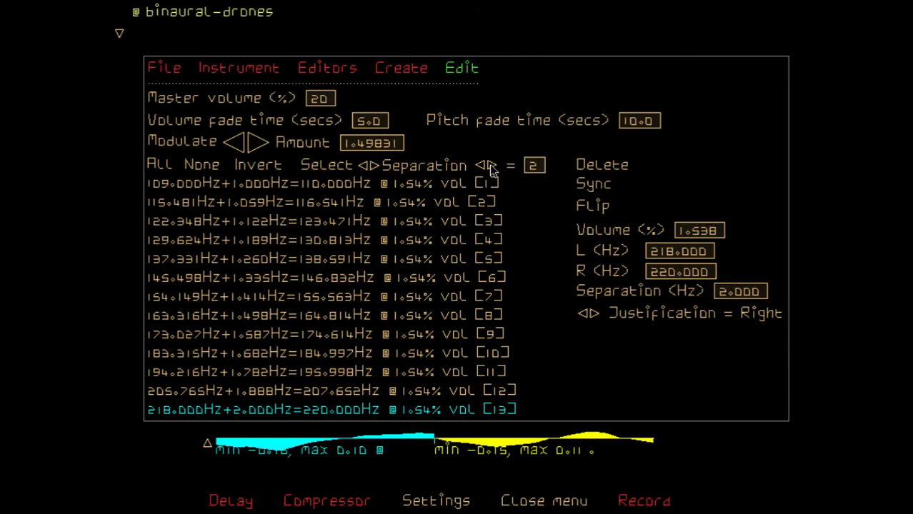
pyautogui.click(489, 166)
pyautogui.click(489, 166)
pyautogui.click(489, 166)
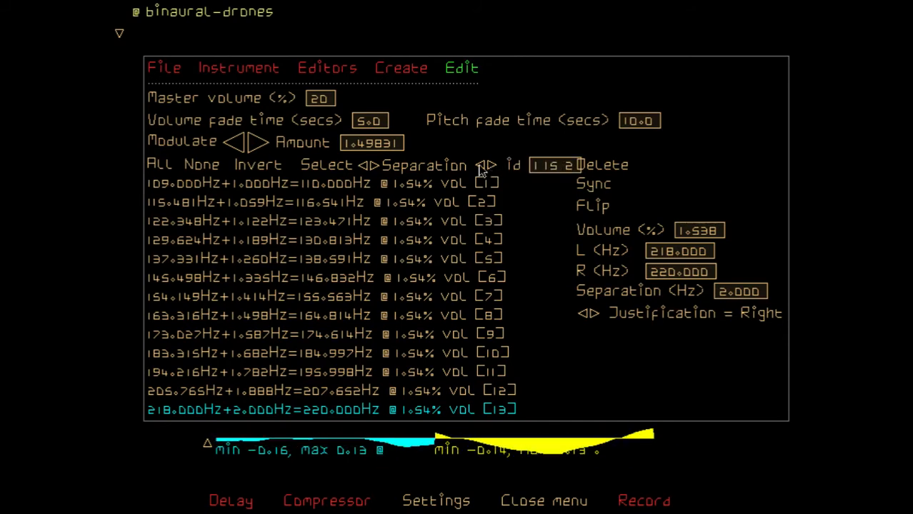
pyautogui.click(481, 166)
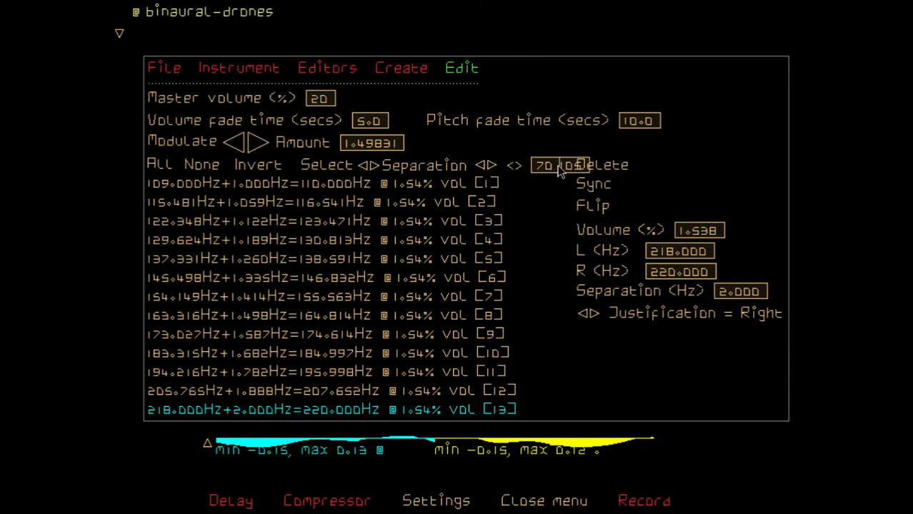
# Select the drone pairs with a separation in the range 1.33 to 1.78 Hz and flip them
pyautogui.press('BackSpace')
pyautogui.press('BackSpace')
pyautogui.press('BackSpace')
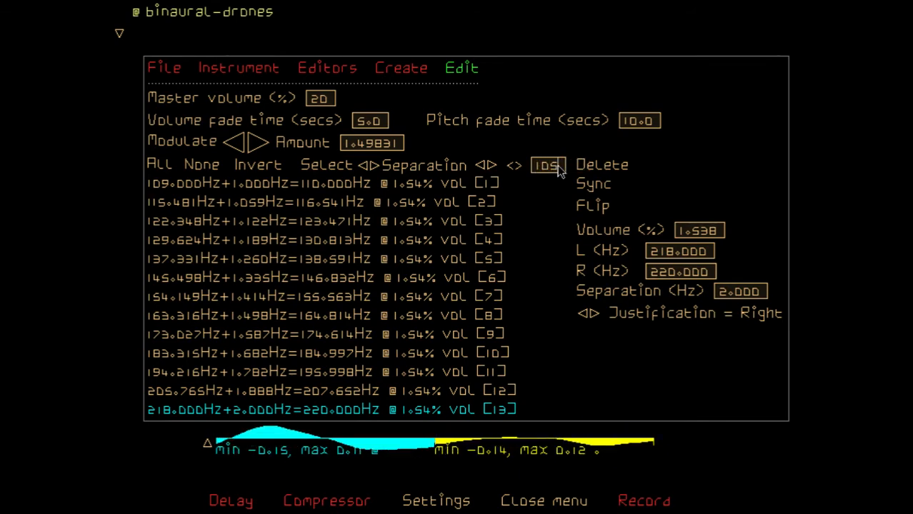
pyautogui.press('Delete')
pyautogui.press('Delete')
pyautogui.press('Delete')
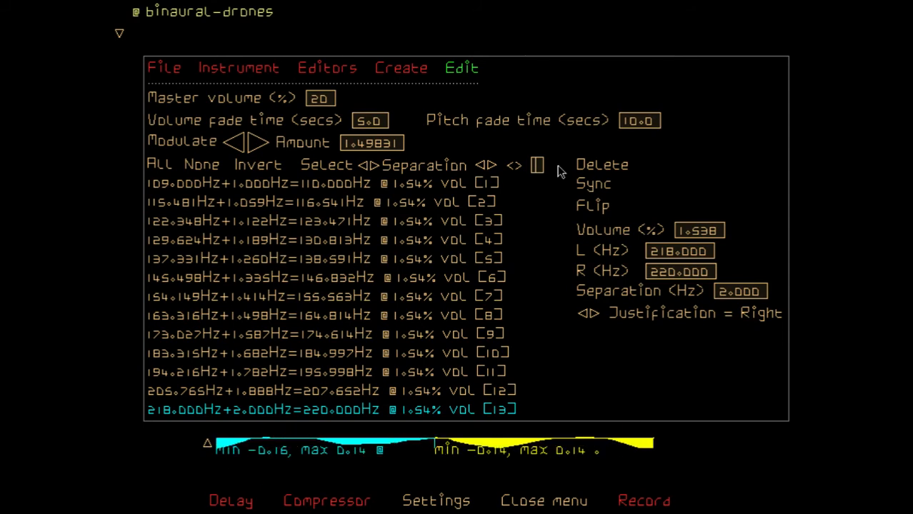
pyautogui.write('1.')
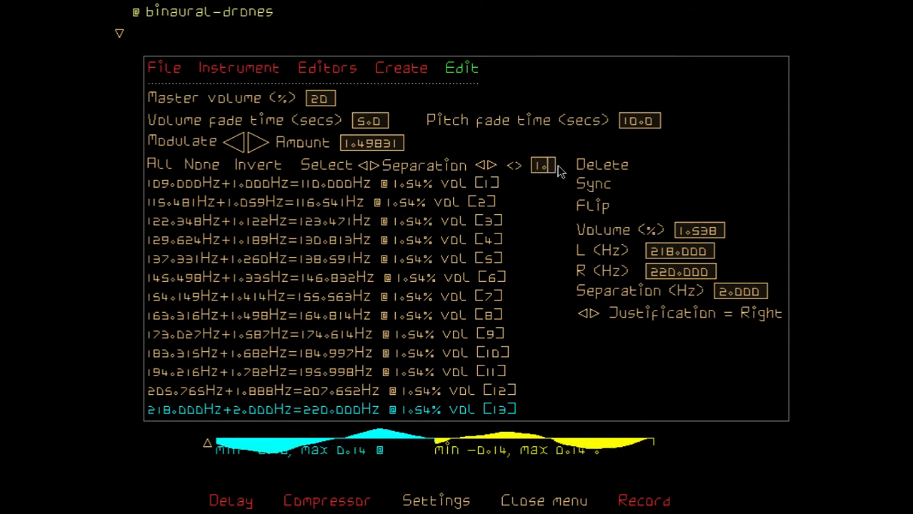
pyautogui.write('32')
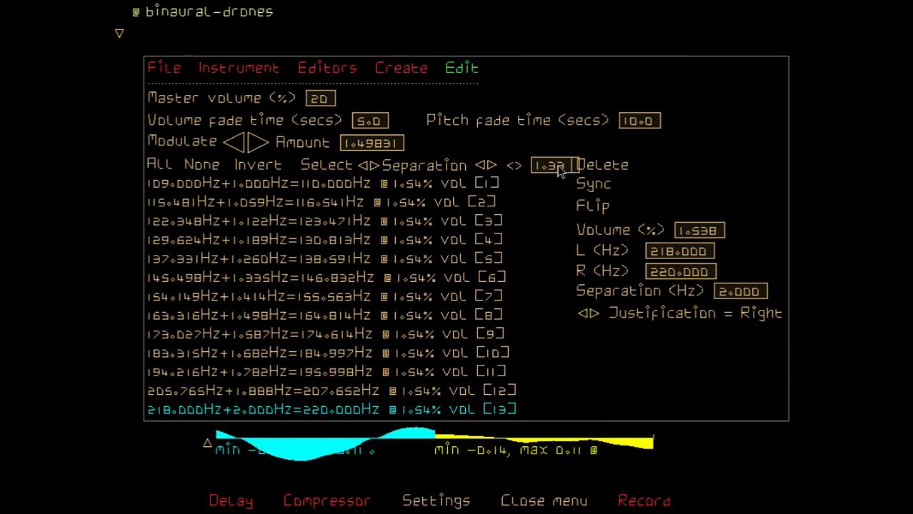
pyautogui.write(' 1.5')
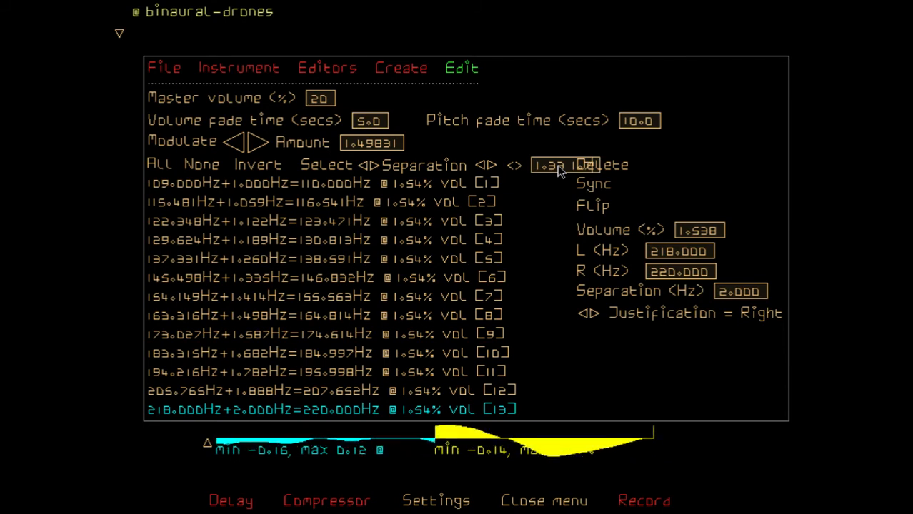
pyautogui.write('4')
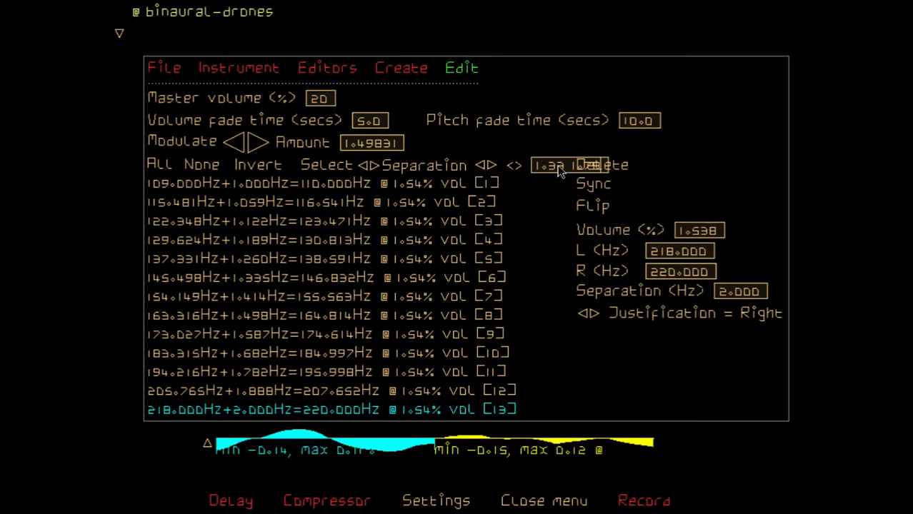
pyautogui.press('Return')
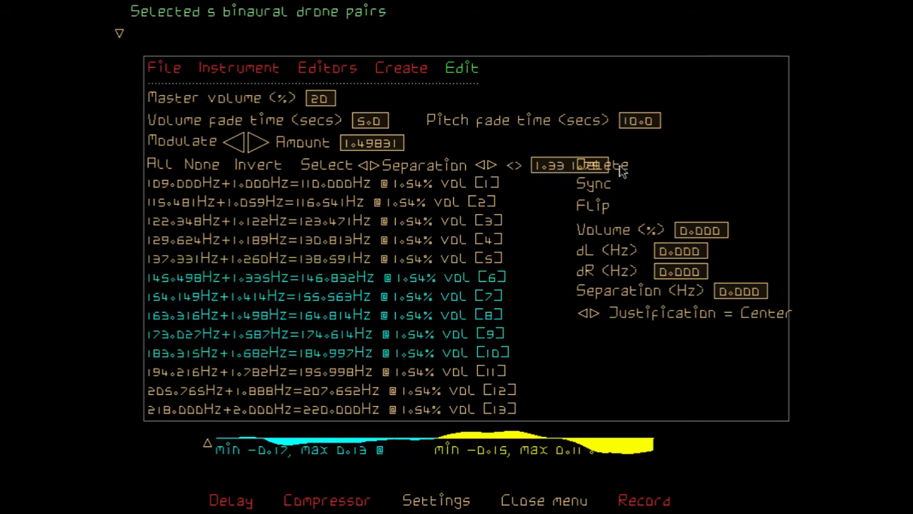
pyautogui.click(597, 207)
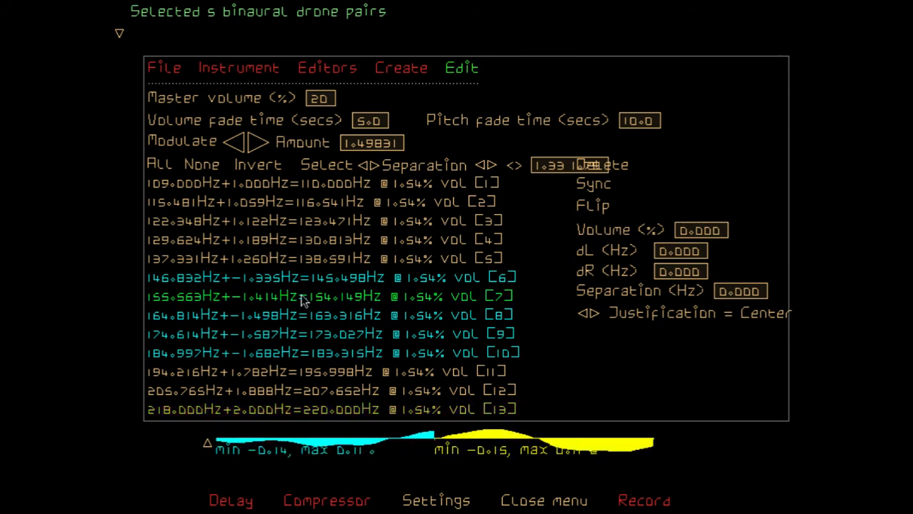
# Select all drone pairs and set the master volume to 30%
pyautogui.click(161, 166)
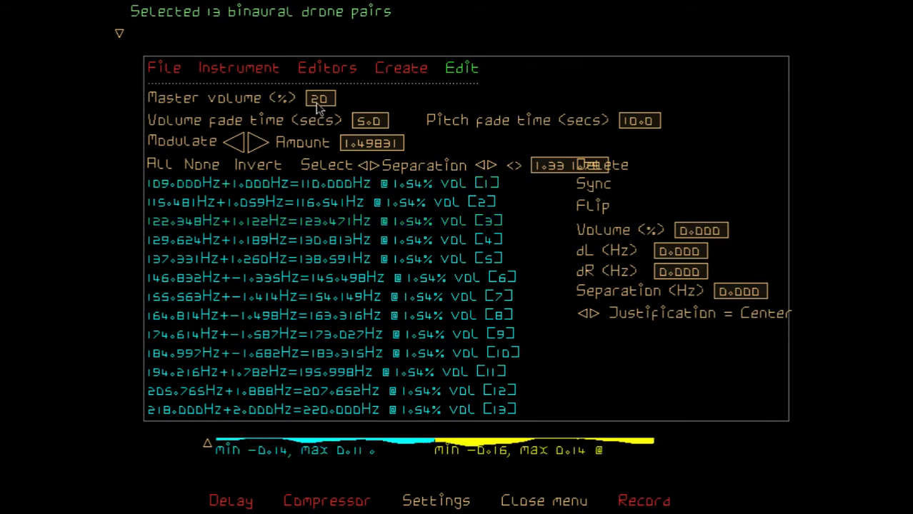
pyautogui.press('BackSpace')
pyautogui.write('3')
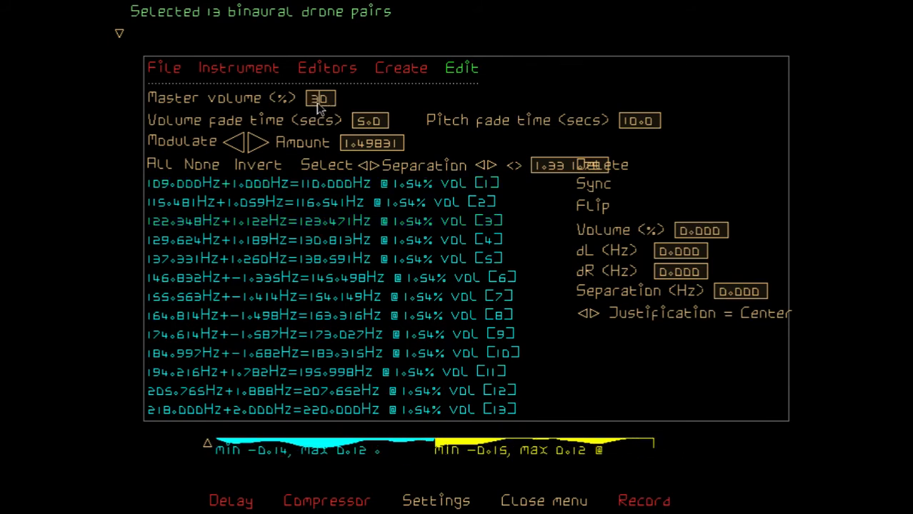
pyautogui.press('Return')
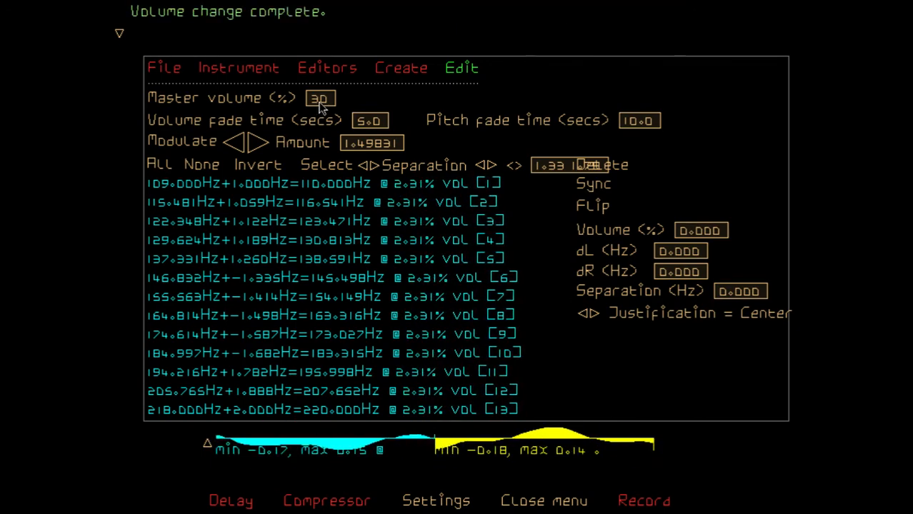
# Raise the master volume to 40%
pyautogui.click(321, 99)
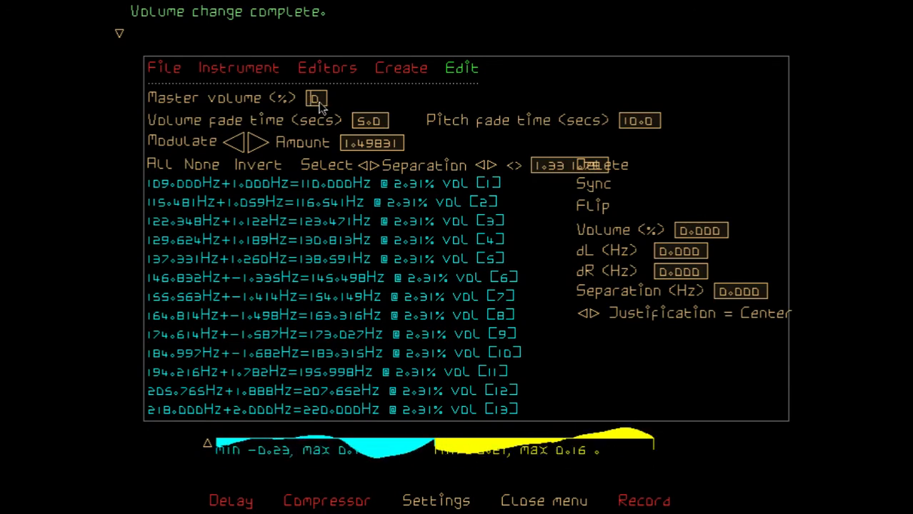
pyautogui.write('40')
pyautogui.press('Return')
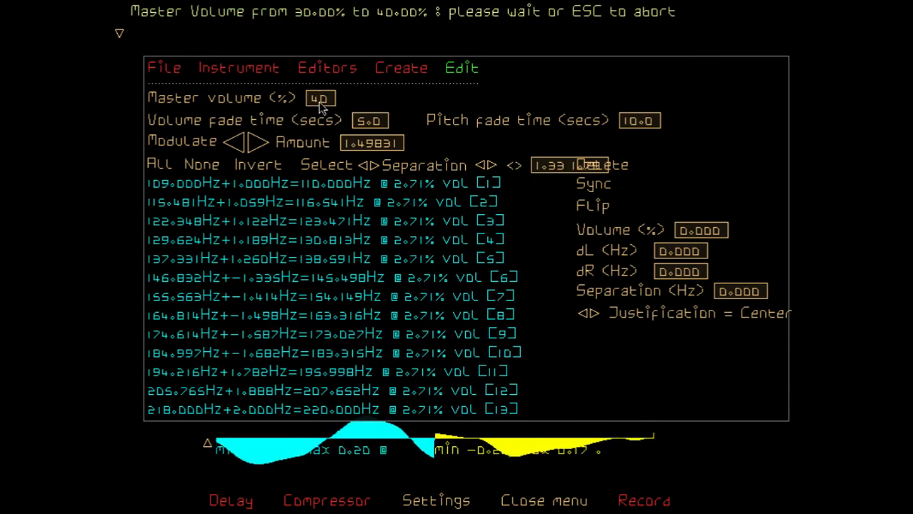
# Cycle through the properties available for selecting drone pairs and leave it on R
pyautogui.click(366, 166)
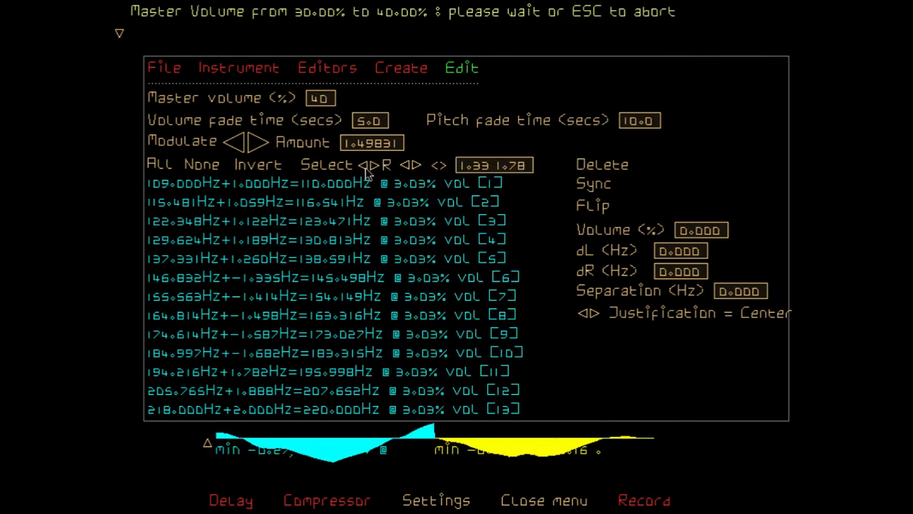
pyautogui.click(367, 168)
pyautogui.click(366, 167)
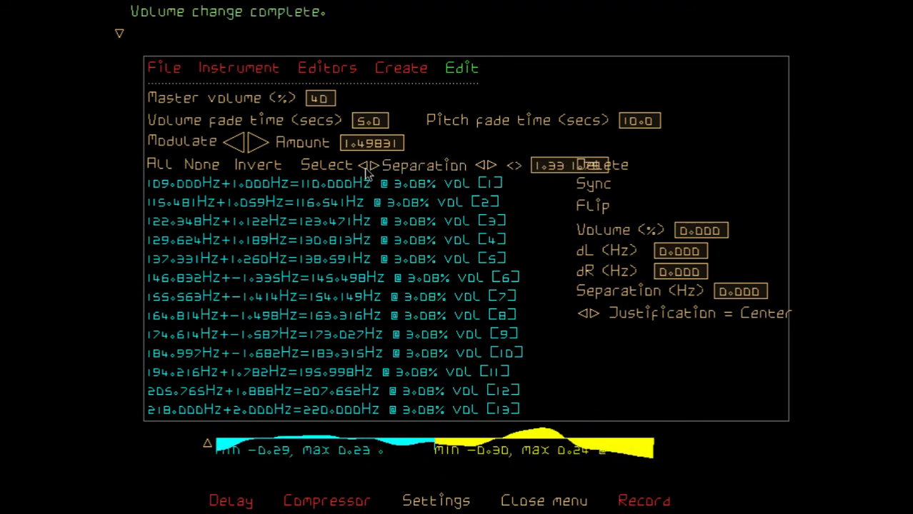
pyautogui.click(366, 168)
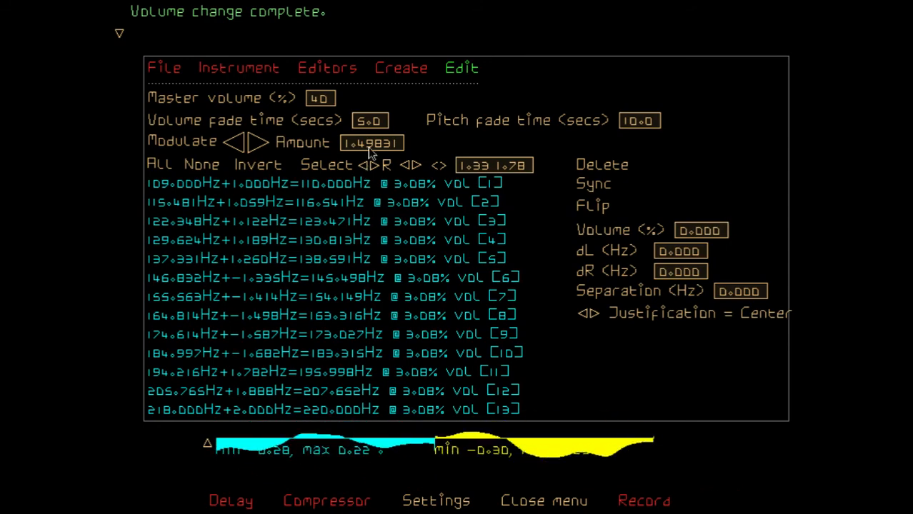
# In the drone creation options, multiply the start pitch by s7 and raise the separation to 3 Hz
pyautogui.click(390, 71)
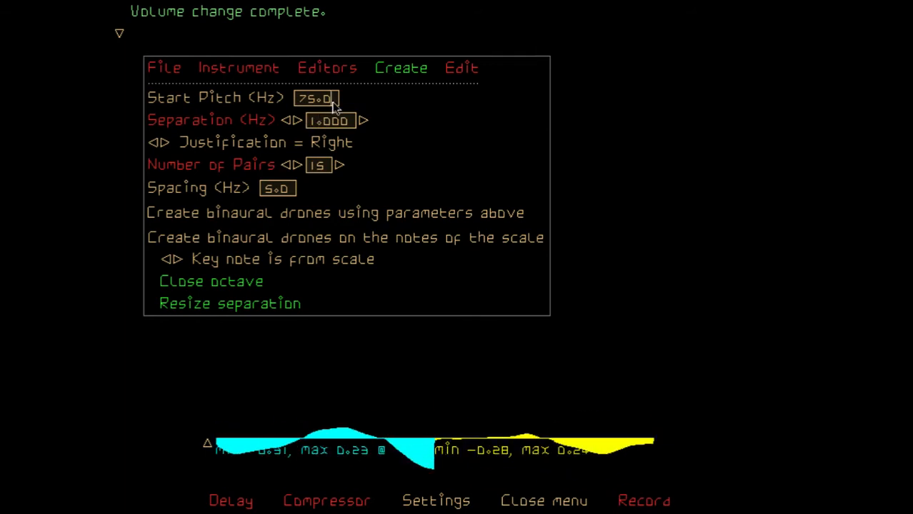
pyautogui.write('*s7')
pyautogui.press('Return')
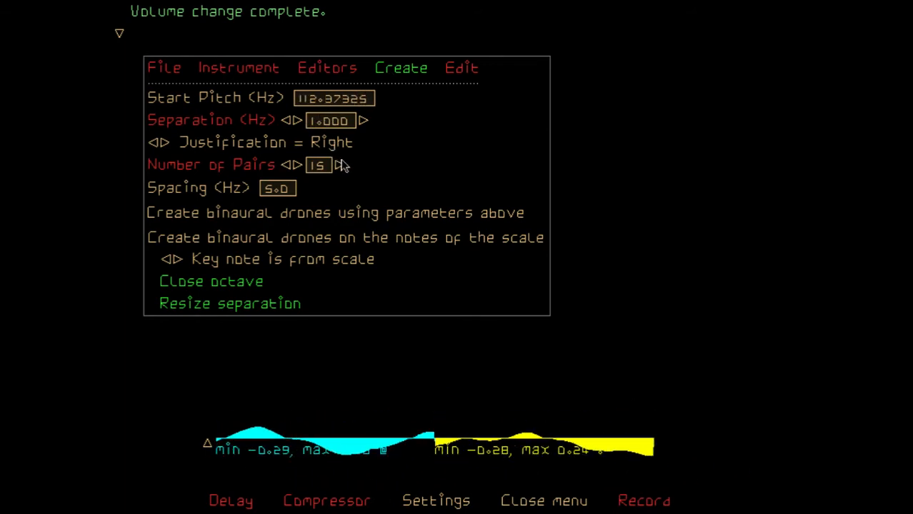
pyautogui.click(299, 121)
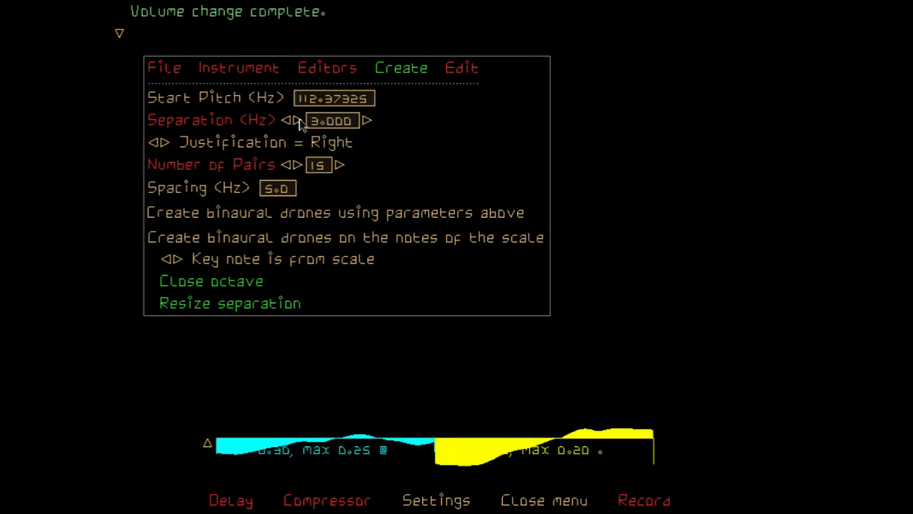
# Create 3 binaural drone pairs using the parameters, with the separation set to 4 Hz and the justification set to Left
pyautogui.click(298, 122)
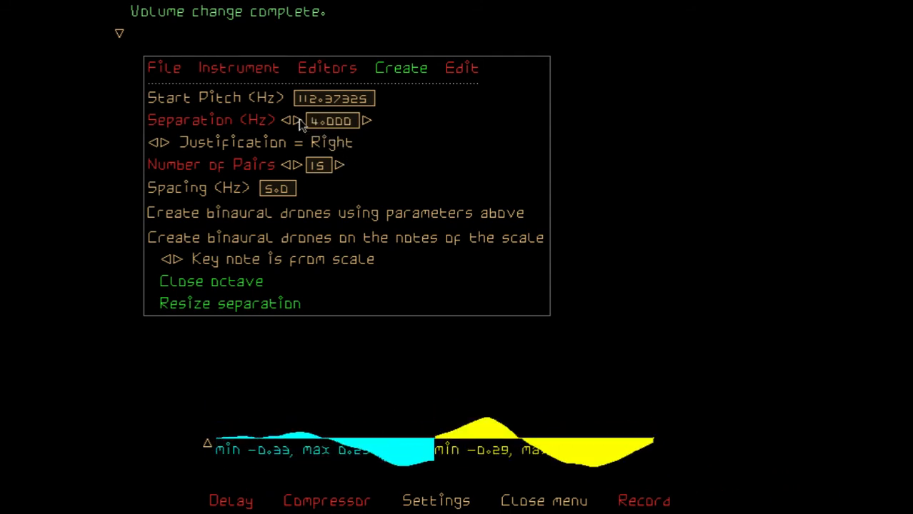
pyautogui.click(154, 144)
pyautogui.click(321, 165)
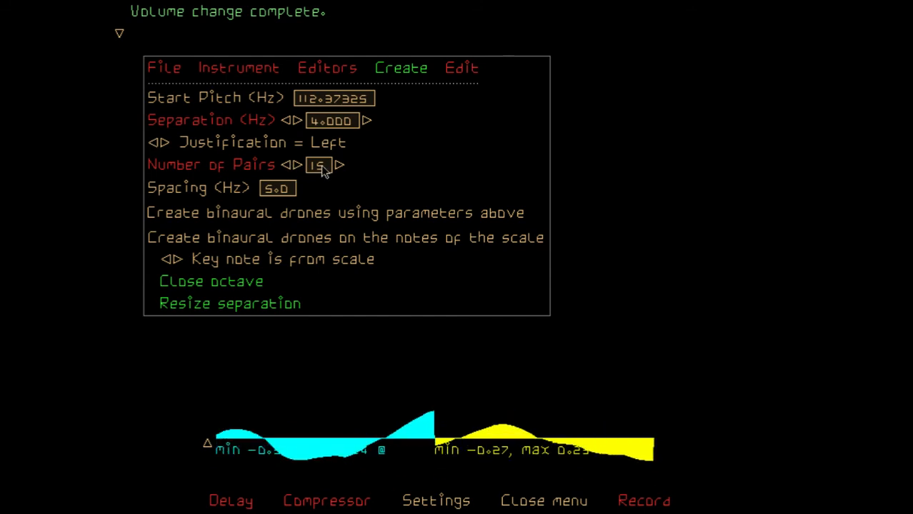
pyautogui.write('/5')
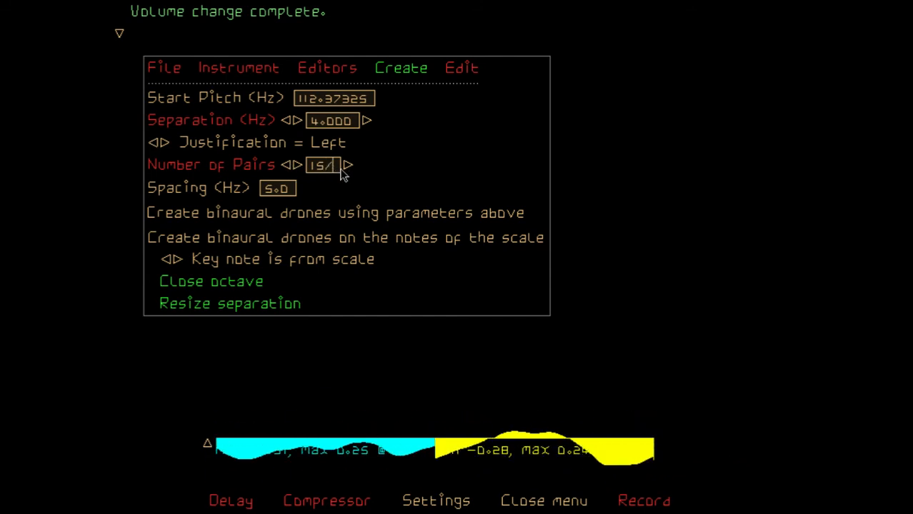
pyautogui.press('Return')
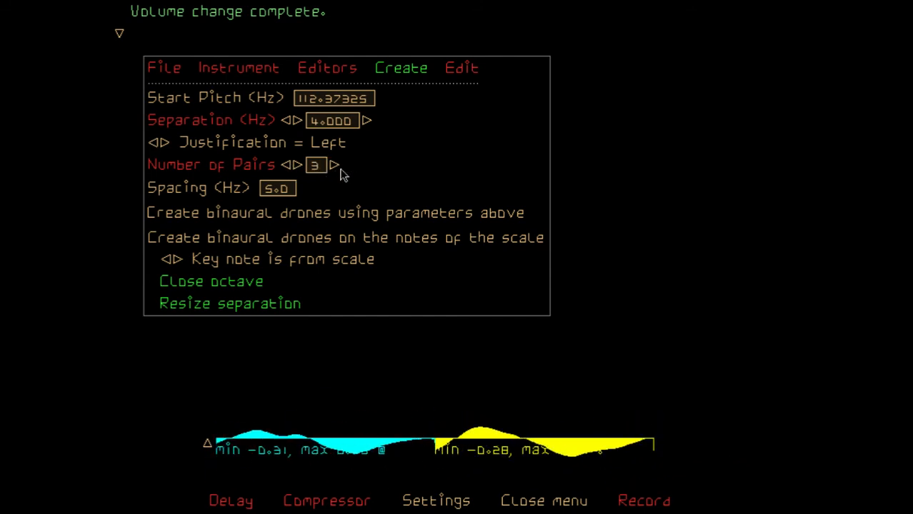
pyautogui.click(290, 214)
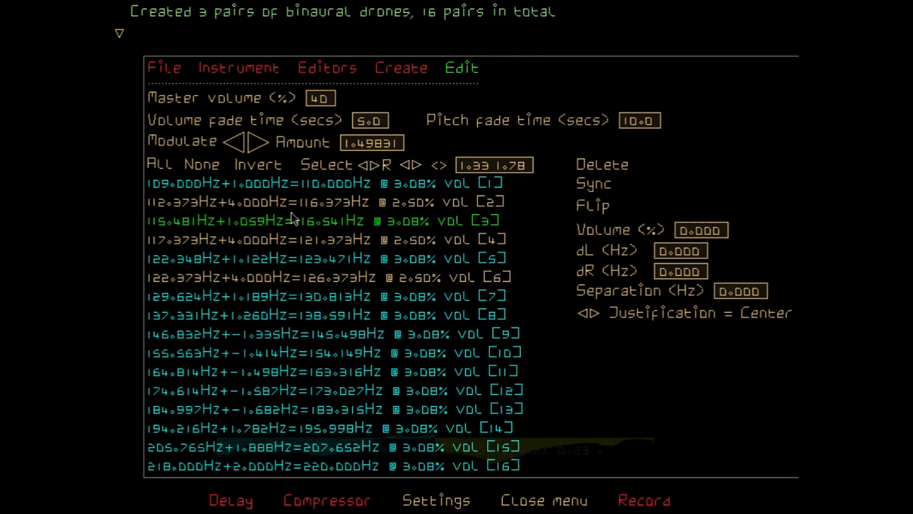
# Set the number of pairs to 16 and create another batch of binaural drones using the parameters
pyautogui.click(412, 75)
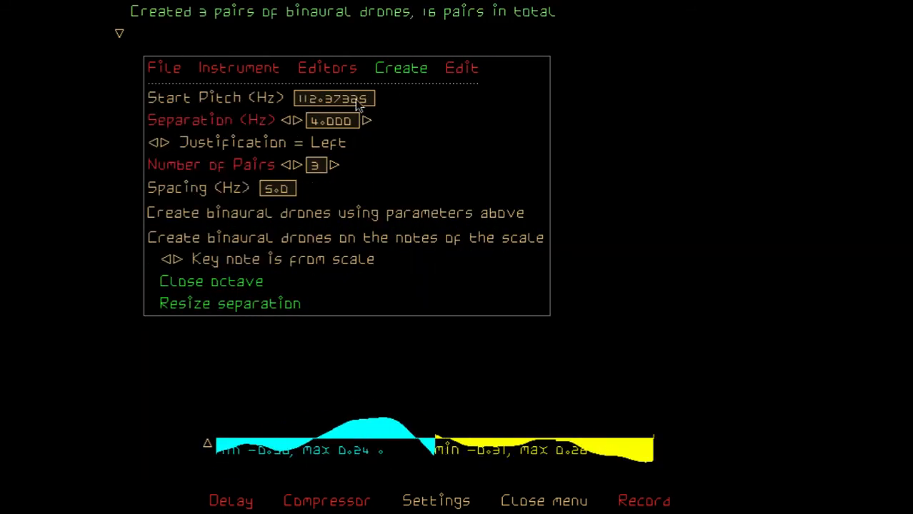
pyautogui.click(299, 164)
pyautogui.click(298, 164)
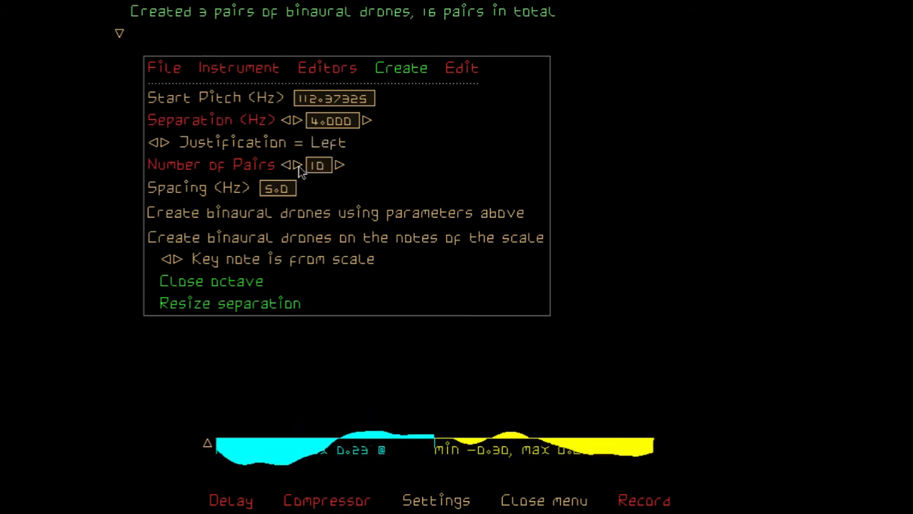
pyautogui.click(299, 164)
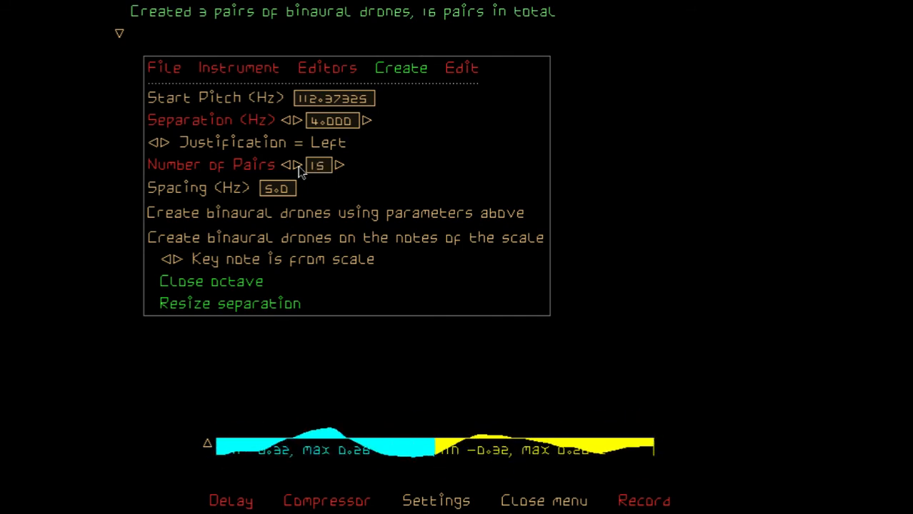
pyautogui.click(299, 166)
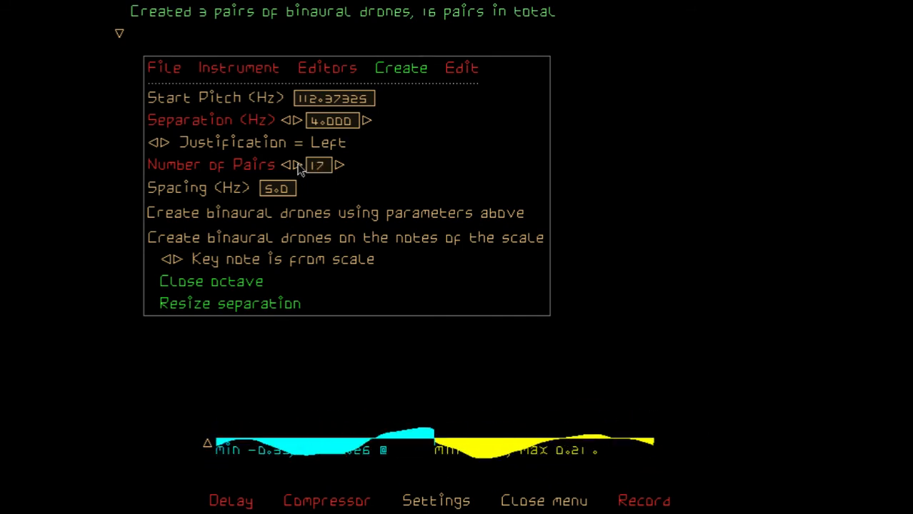
pyautogui.click(289, 166)
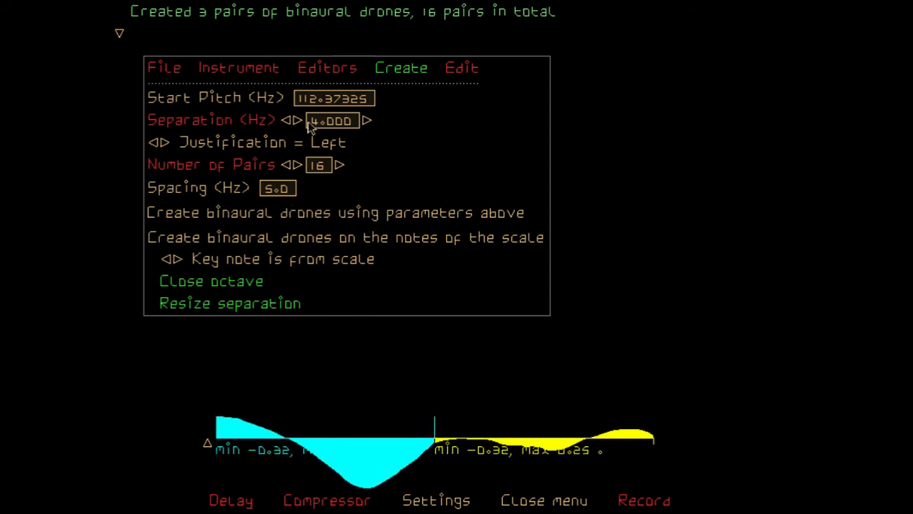
pyautogui.click(384, 215)
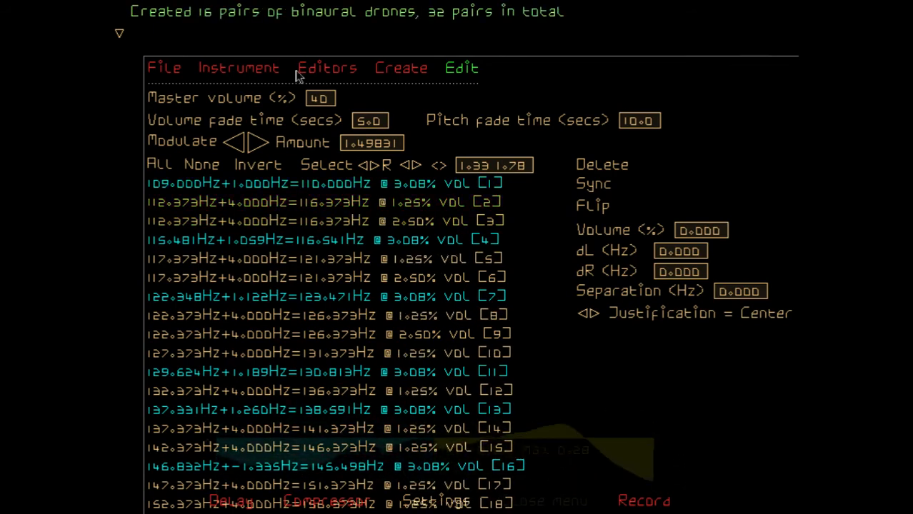
# Look through the full list of drone pairs, comparing the volumes and selection of the new and older pairs
pyautogui.scroll(-1, 374, 200)
pyautogui.scroll(2, 368, 197)
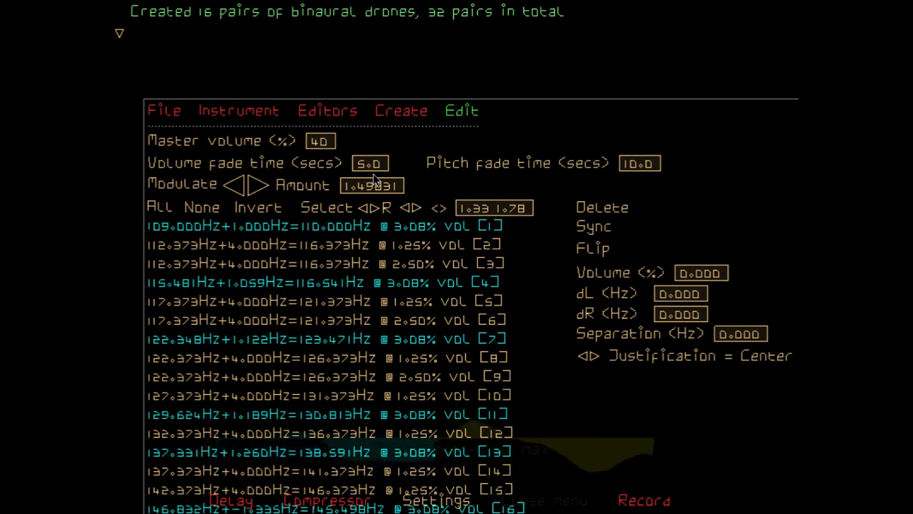
pyautogui.scroll(-5, 372, 175)
pyautogui.scroll(-4, 375, 177)
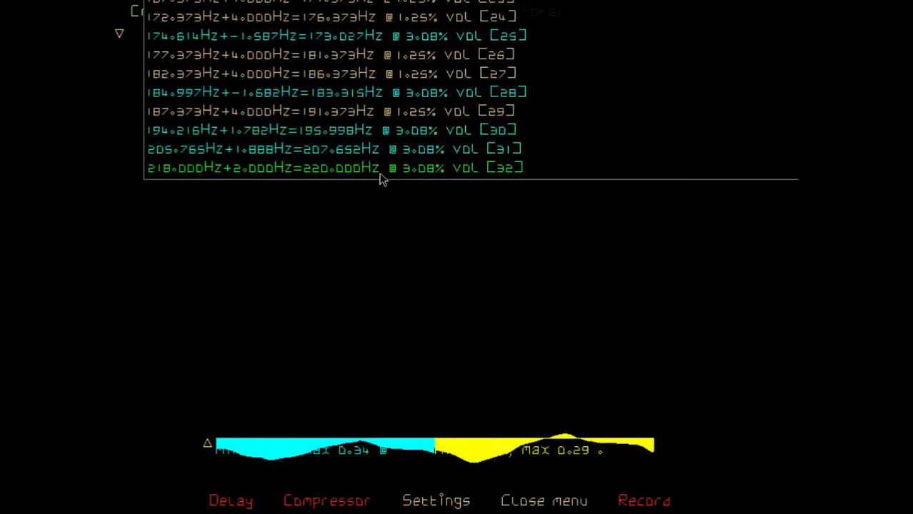
pyautogui.scroll(3, 381, 178)
pyautogui.scroll(6, 391, 178)
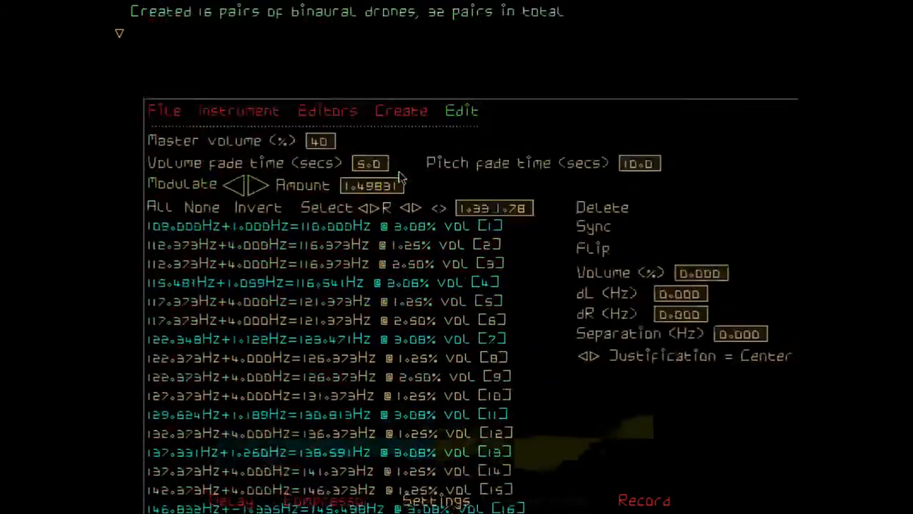
pyautogui.scroll(-3, 397, 181)
pyautogui.scroll(3, 398, 181)
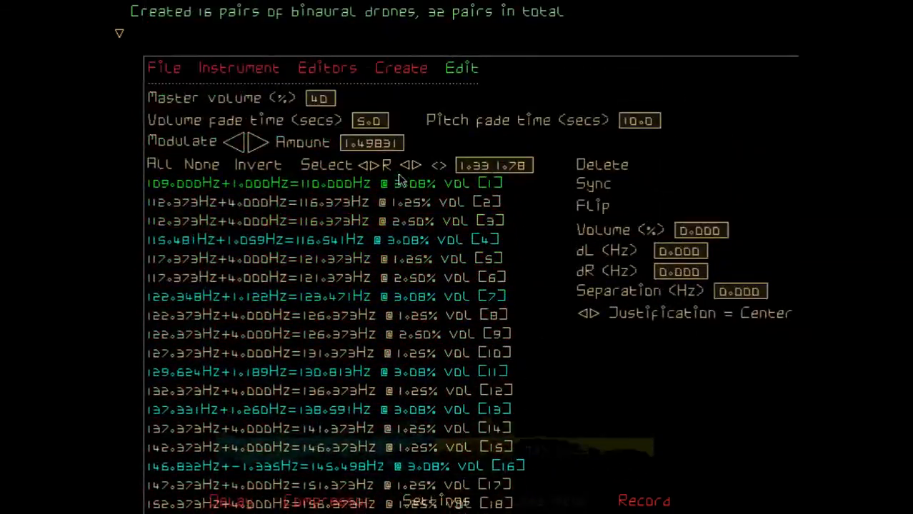
pyautogui.scroll(-3, 396, 180)
pyautogui.scroll(1, 395, 181)
pyautogui.scroll(1, 395, 181)
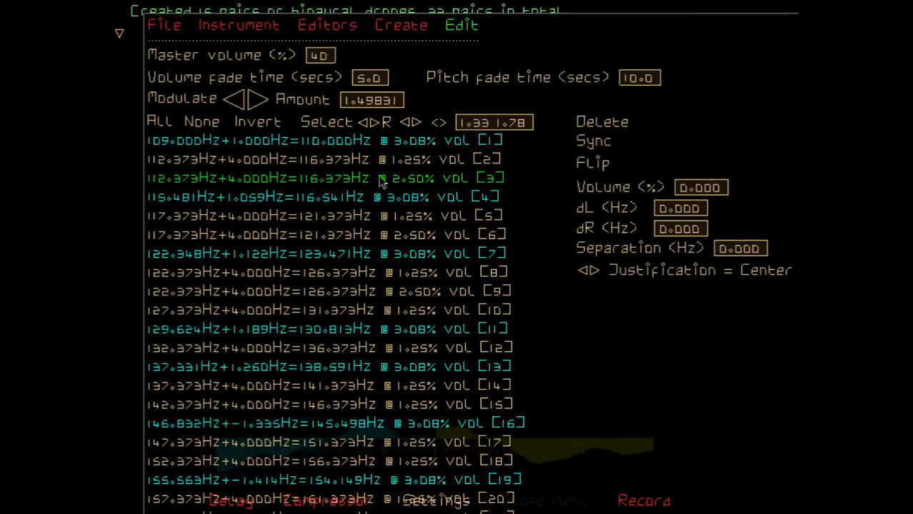
# Invert the drone pair selection so that only the newly created 4 Hz pairs are selected
pyautogui.click(255, 122)
pyautogui.scroll(-3, 330, 239)
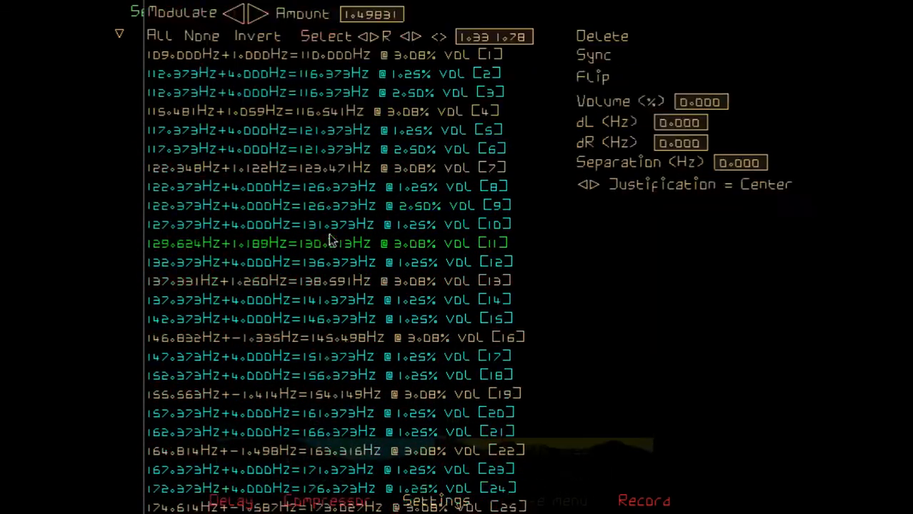
pyautogui.scroll(6, 330, 238)
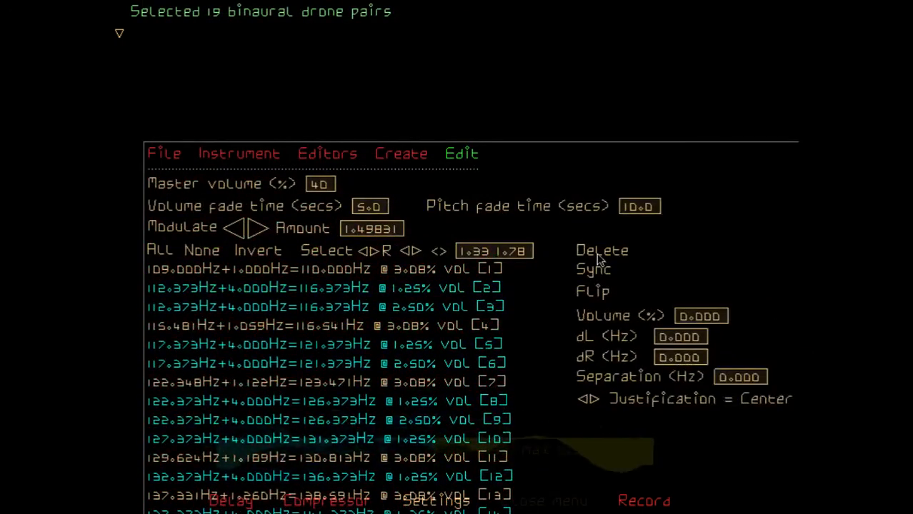
# Try to sync the selected drone pairs, aborting the operation during the fade
pyautogui.click(602, 275)
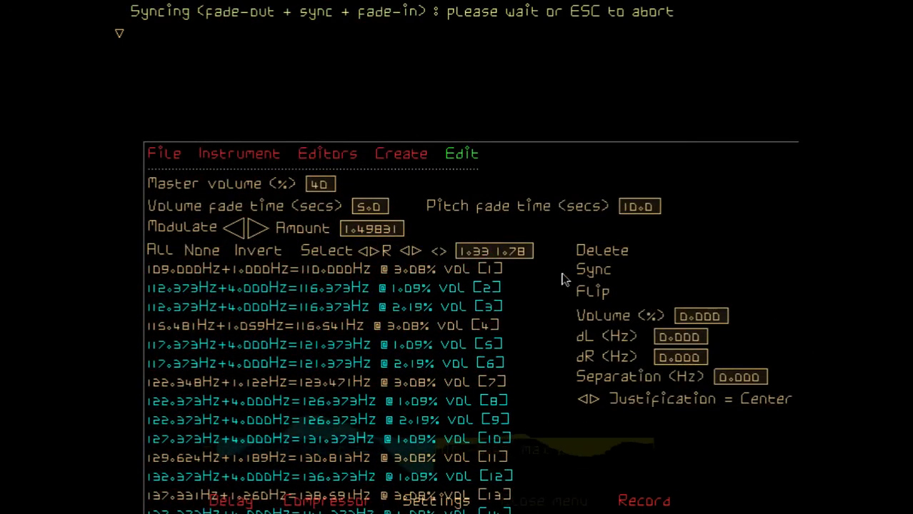
pyautogui.scroll(-5, 546, 286)
pyautogui.scroll(-5, 546, 285)
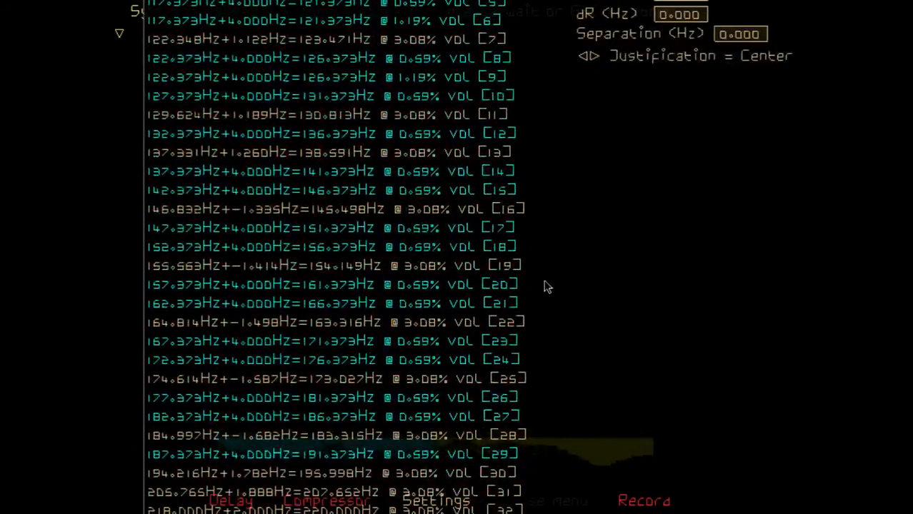
pyautogui.scroll(6, 541, 287)
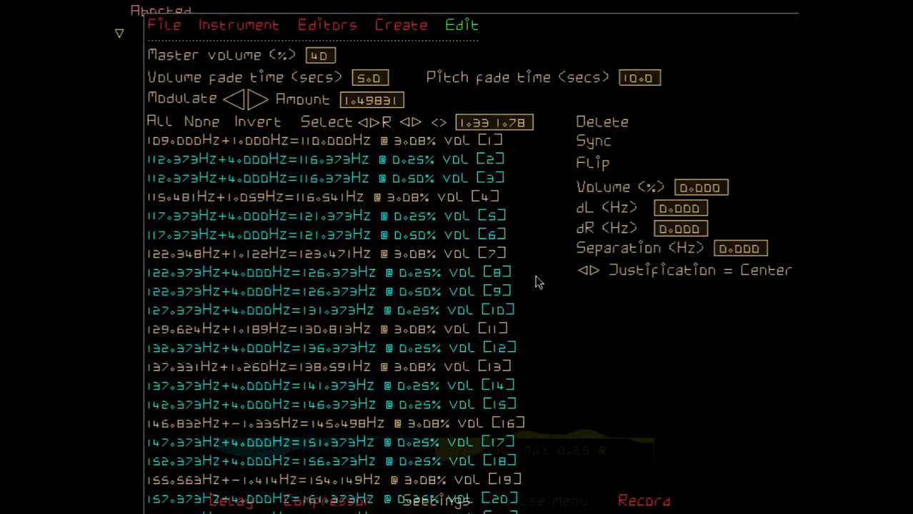
pyautogui.scroll(1, 538, 283)
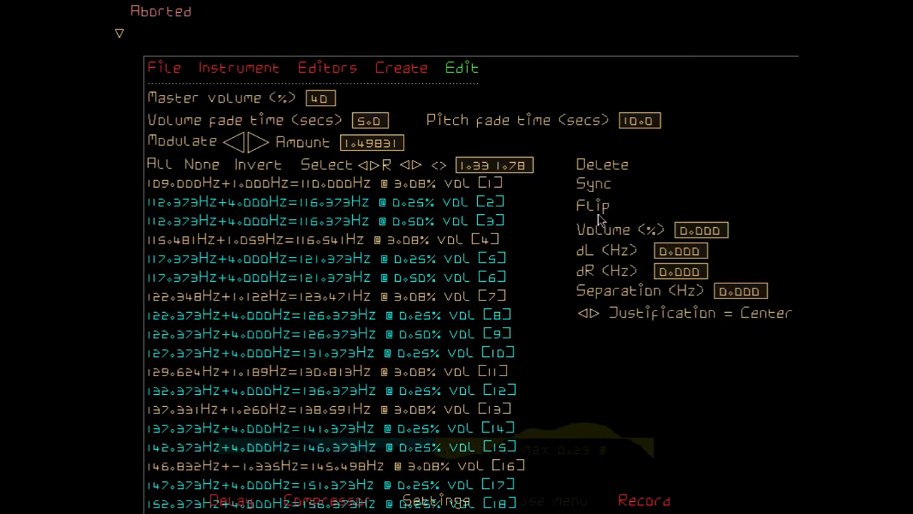
# Delete the selected 4 Hz drone pairs, aborting the first deletion and starting it again
pyautogui.click(603, 168)
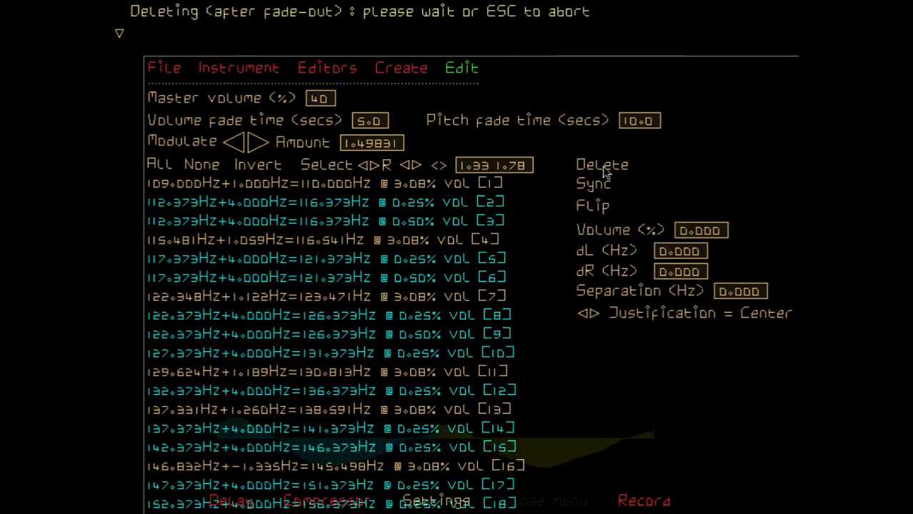
pyautogui.press('Escape')
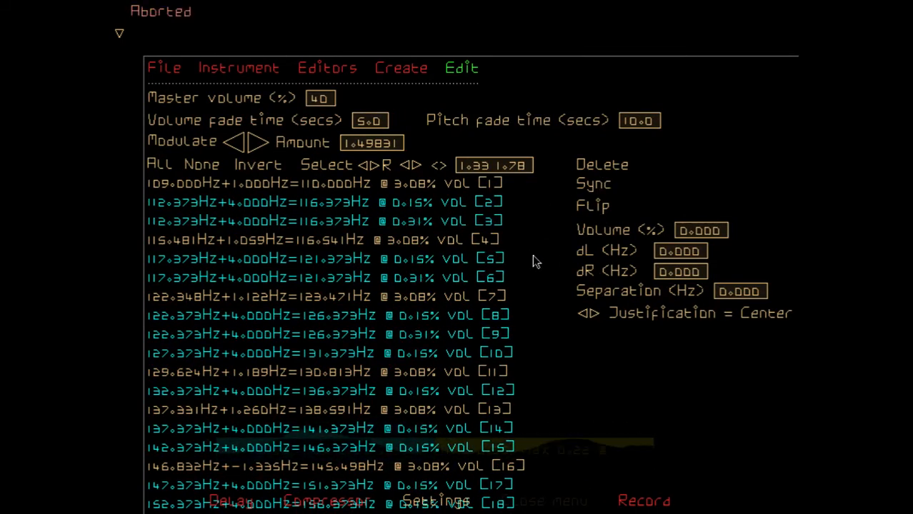
pyautogui.click(433, 254)
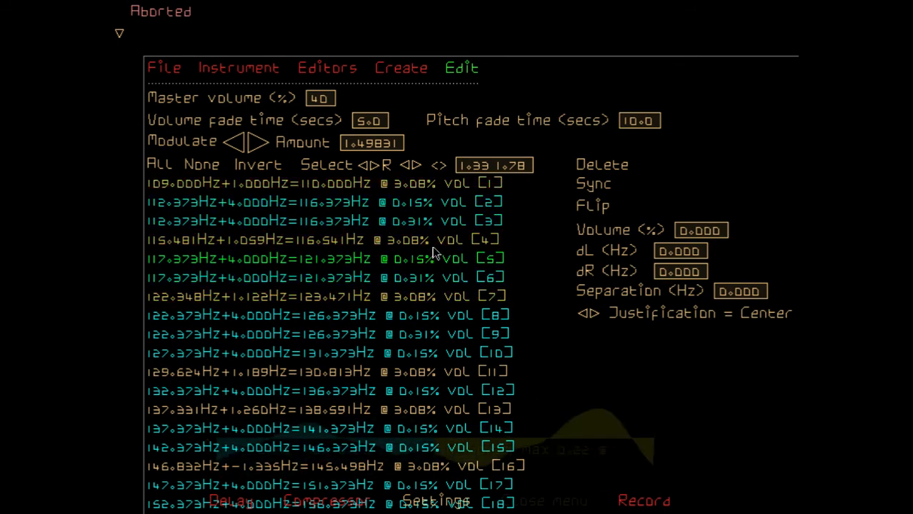
pyautogui.click(466, 275)
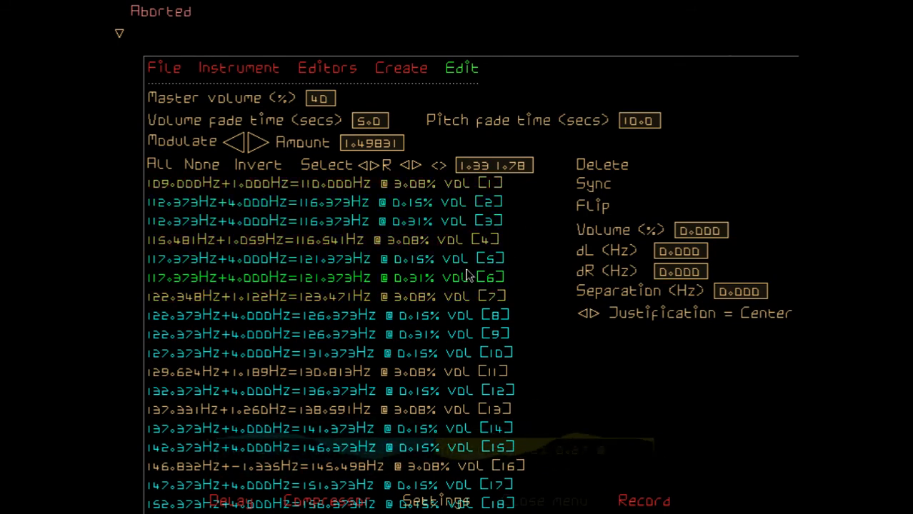
pyautogui.scroll(2, 469, 281)
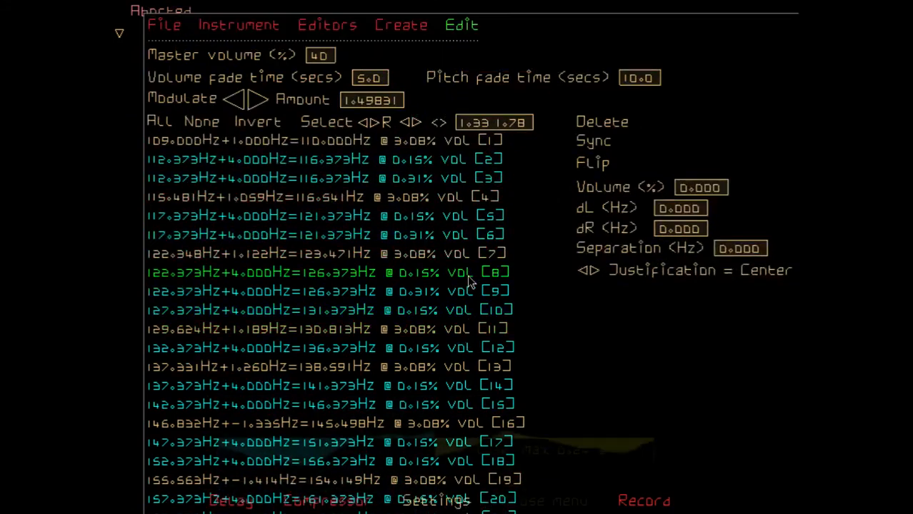
pyautogui.click(612, 127)
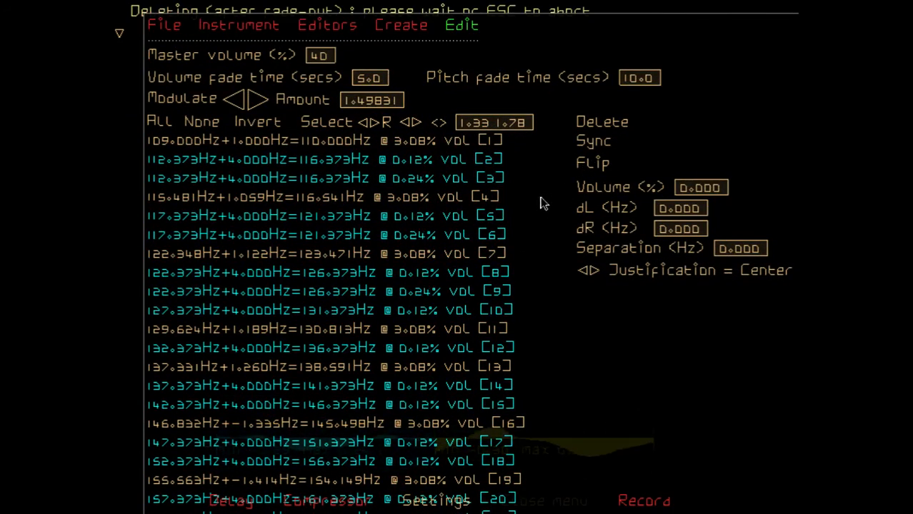
# Set the volume fade time to 1 second
pyautogui.click(366, 81)
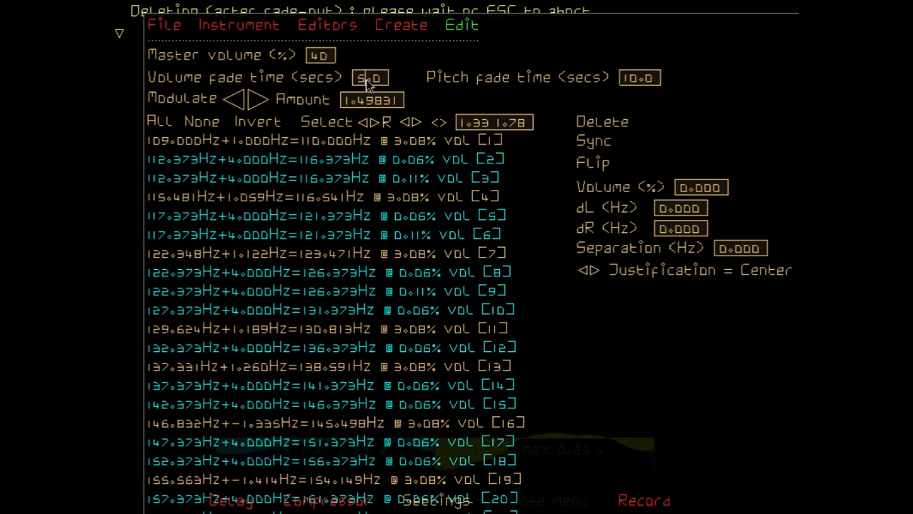
pyautogui.press('BackSpace')
pyautogui.write('1')
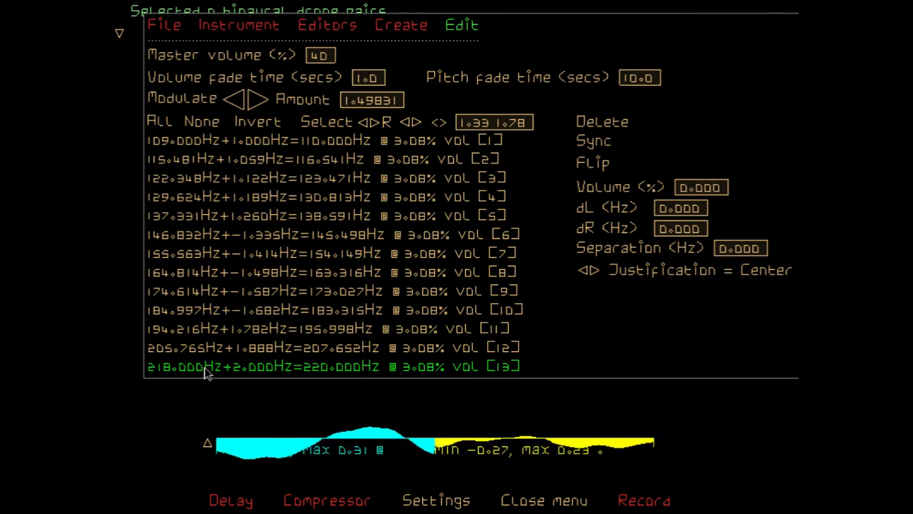
# Select drone pairs 8 to 13 and modulate them downward twice by the amount 1.49831
pyautogui.moveTo(205, 374); pyautogui.dragTo(205, 280)
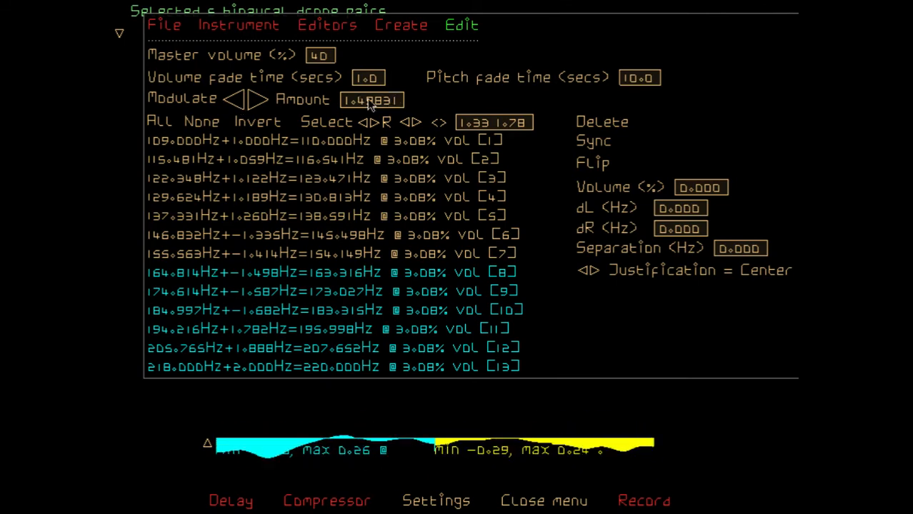
pyautogui.click(236, 101)
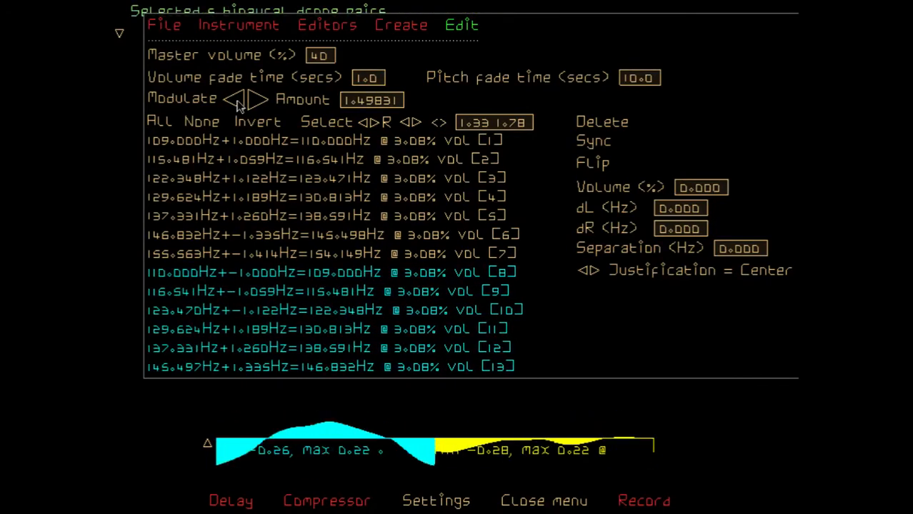
pyautogui.click(238, 104)
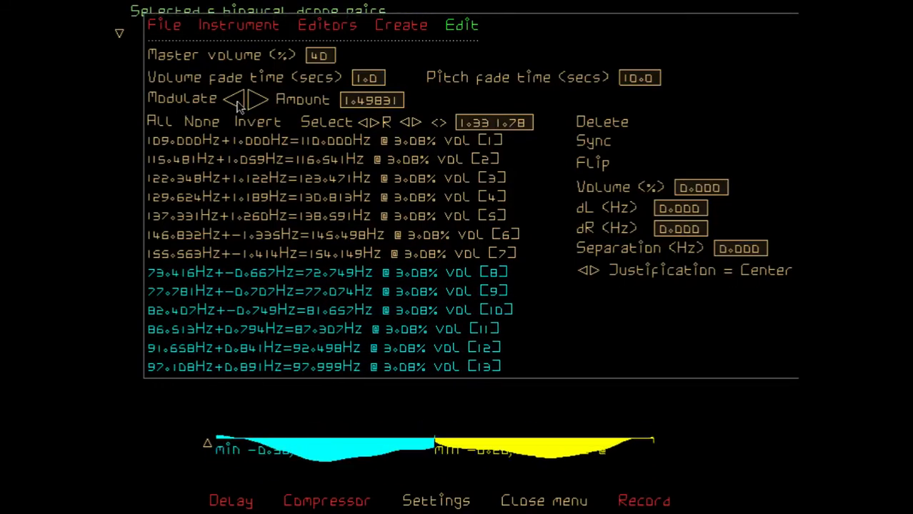
# Open the binaural drones waveform for editing and move the start point's tangent handle close to the silence line
pyautogui.click(333, 30)
pyautogui.click(232, 65)
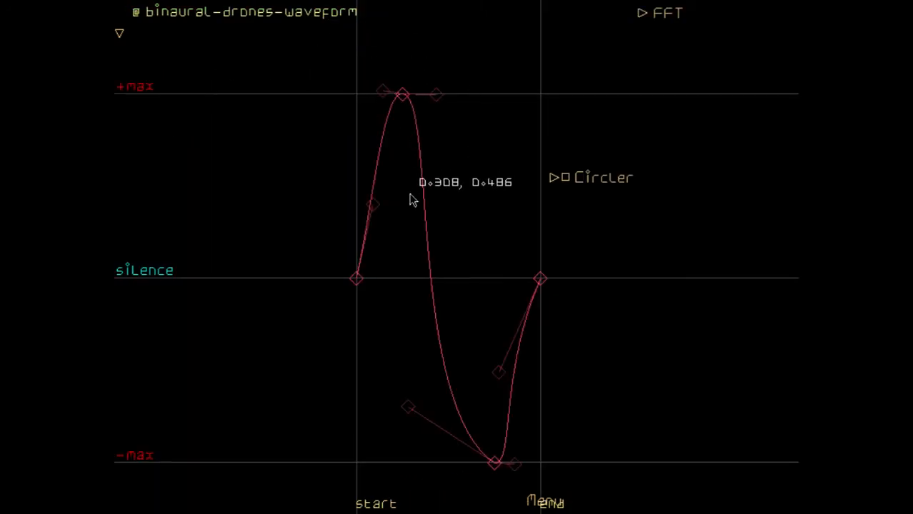
pyautogui.moveTo(372, 205); pyautogui.dragTo(403, 269)
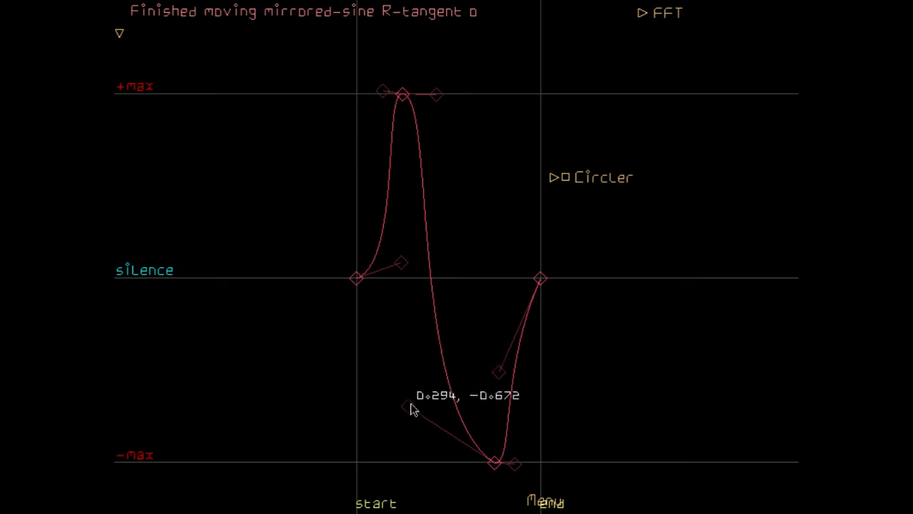
# Reshape the drone waveform by raising the trough's left tangent slightly, moving the end tangent above silence and the start tangent down near -max
pyautogui.moveTo(409, 413); pyautogui.dragTo(404, 400)
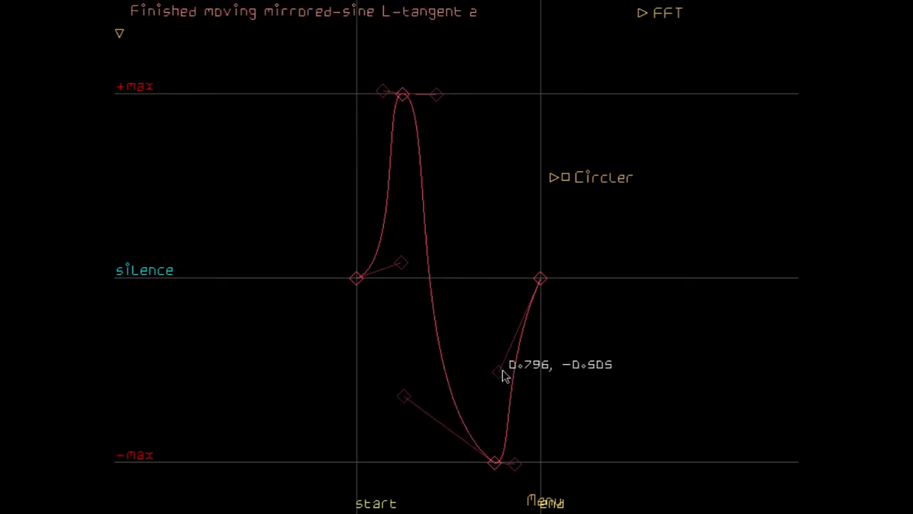
pyautogui.moveTo(503, 373); pyautogui.dragTo(498, 165)
pyautogui.moveTo(403, 269); pyautogui.dragTo(401, 462)
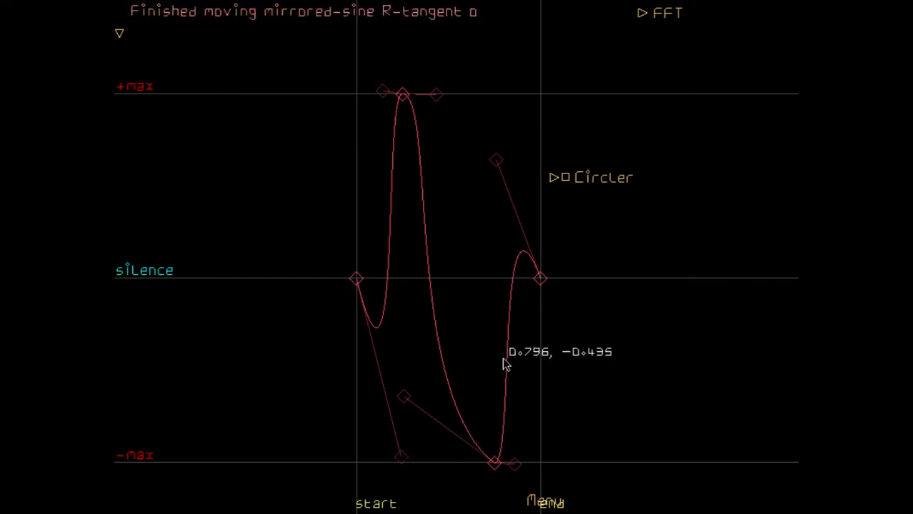
# Switch back to the Binaural Drones instrument and change the curve mixing time in its settings
pyautogui.rightClick(503, 359)
pyautogui.click(248, 25)
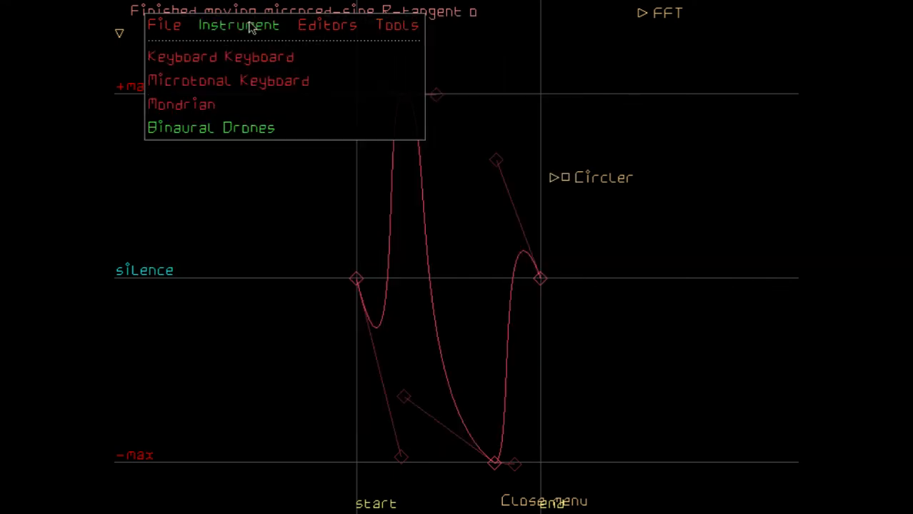
pyautogui.click(218, 128)
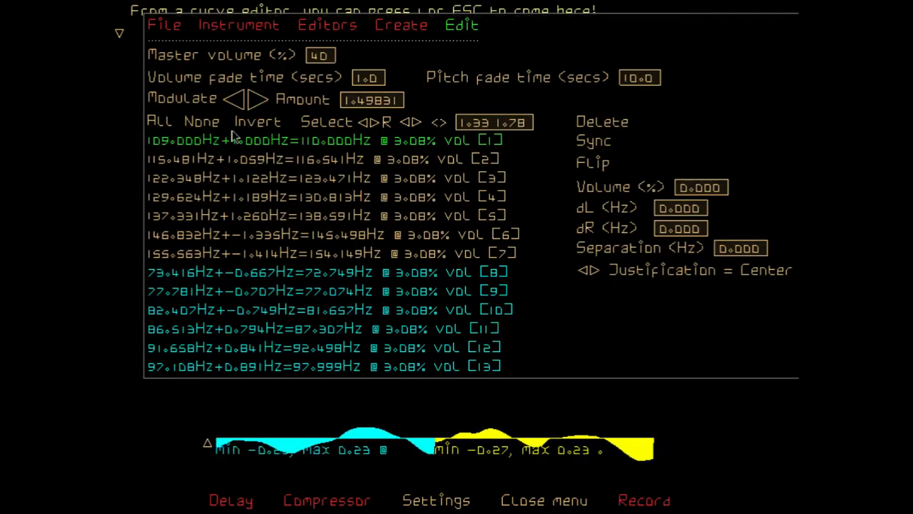
pyautogui.click(441, 500)
pyautogui.scroll(-5, 407, 194)
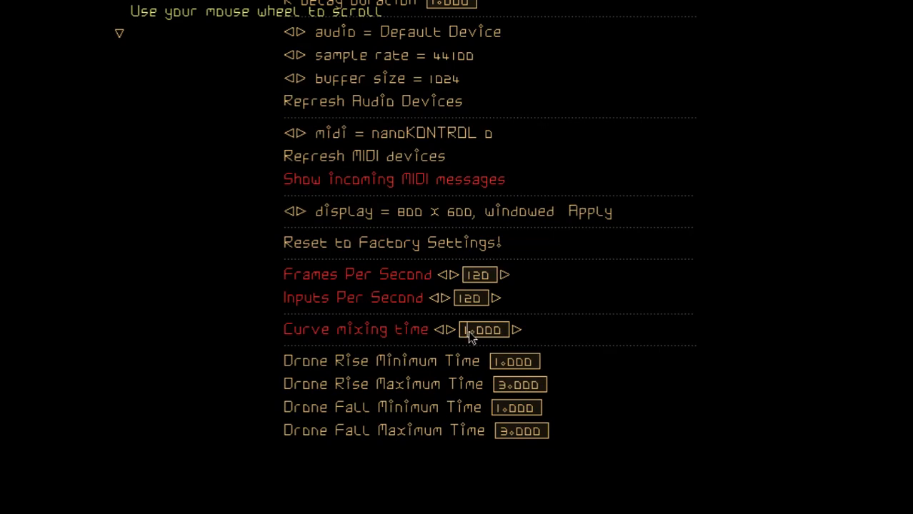
pyautogui.write('0')
pyautogui.press('Return')
pyautogui.scroll(3, 468, 331)
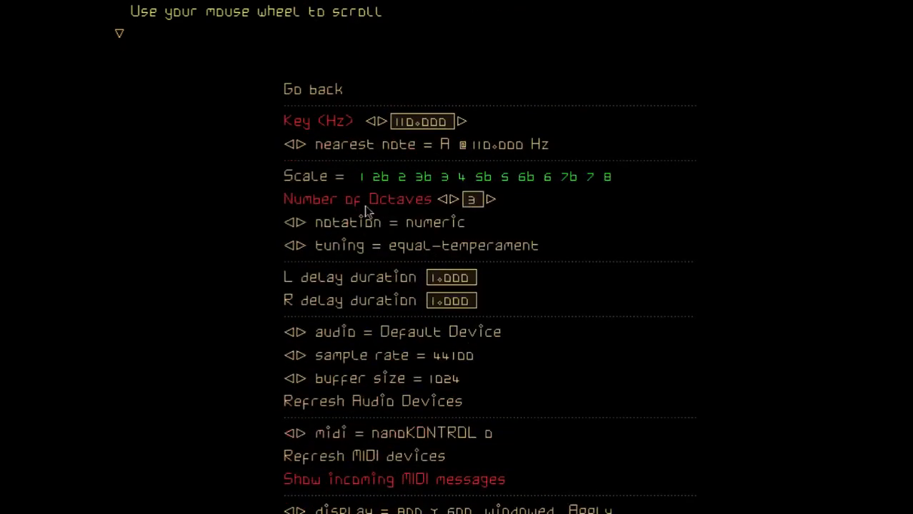
pyautogui.click(316, 88)
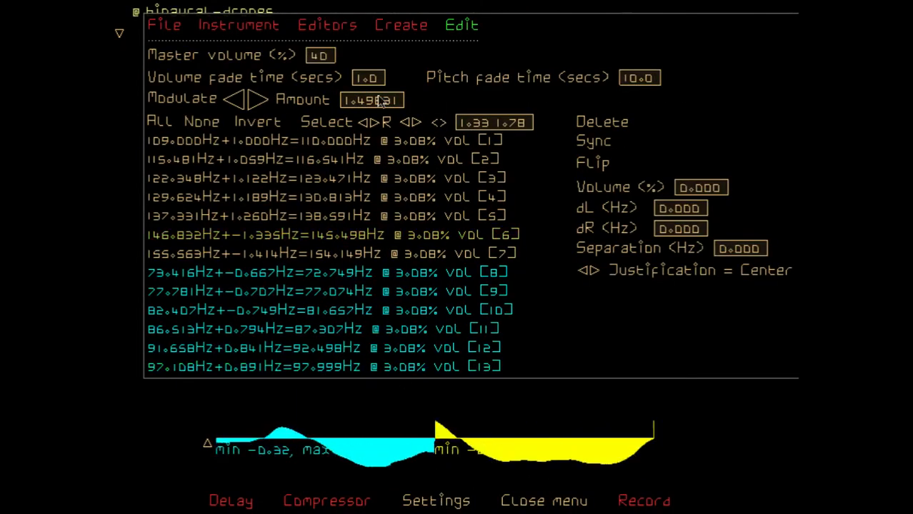
# Reopen the binaural drones waveform and replace it with the Sine_Mixer's single-harmonic 256-point sine curve
pyautogui.click(260, 27)
pyautogui.click(343, 28)
pyautogui.click(204, 61)
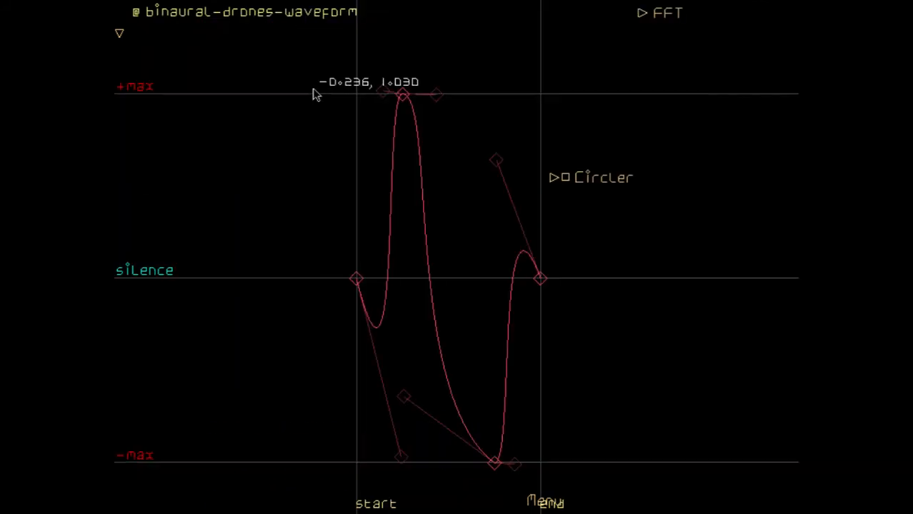
pyautogui.click(555, 179)
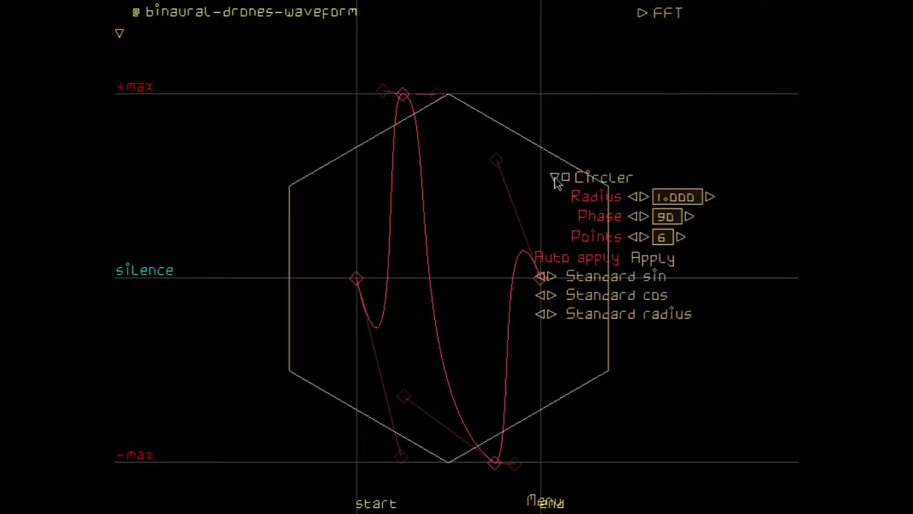
pyautogui.click(567, 179)
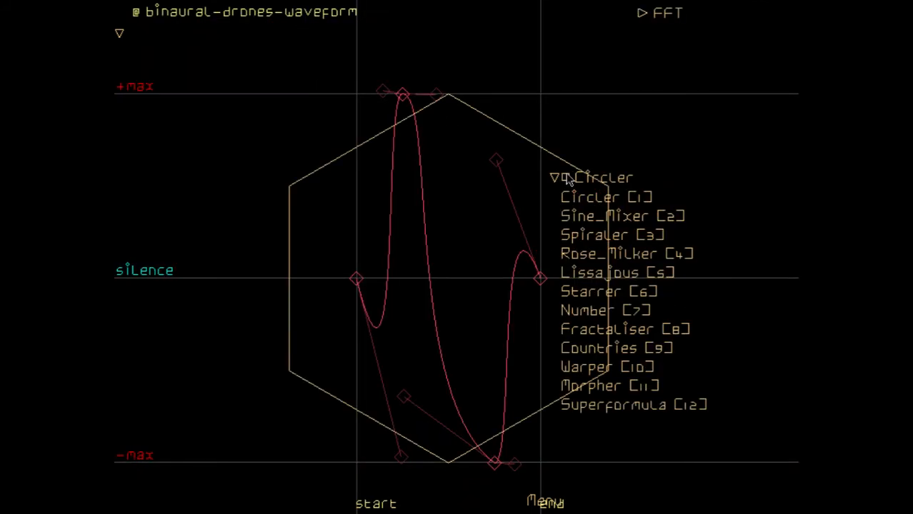
pyautogui.click(588, 216)
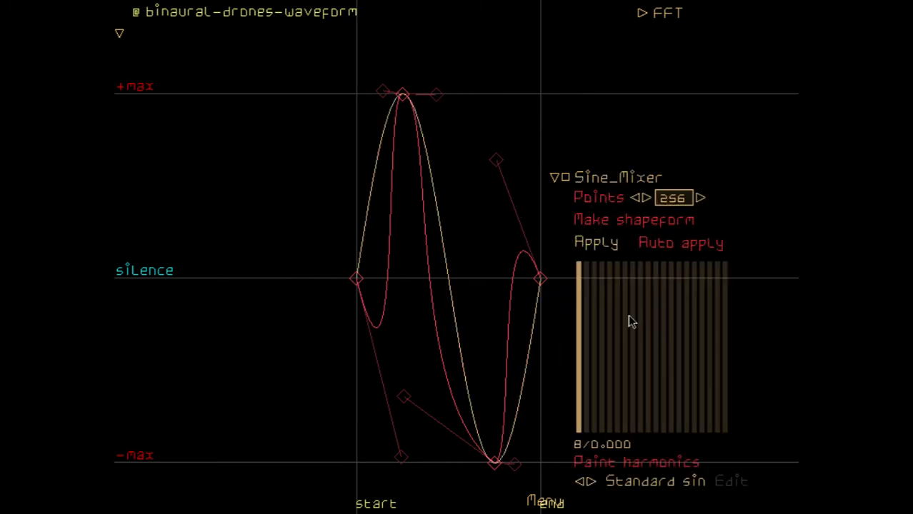
pyautogui.click(606, 244)
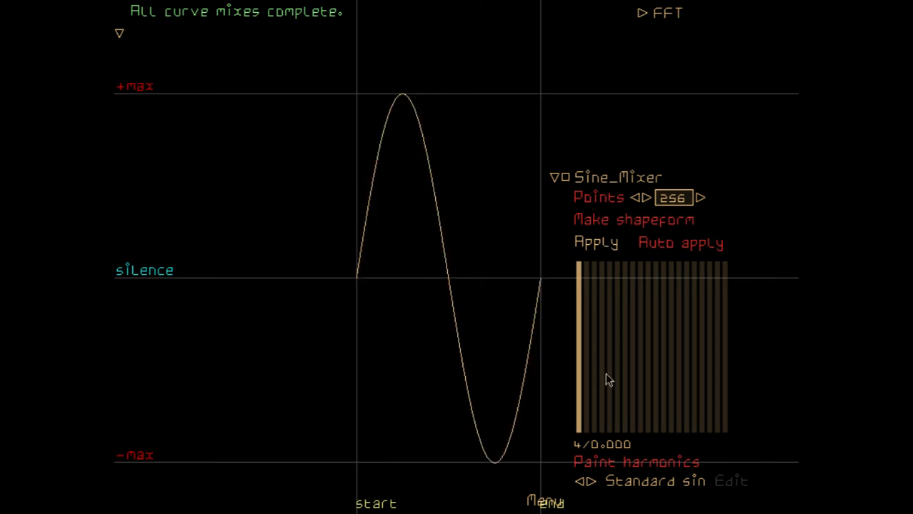
# Raise the second harmonic to about 60% and the third to about 40% of full height, applying the curve after each
pyautogui.moveTo(587, 331)
pyautogui.mouseDown()
pyautogui.moveTo(591, 347)
pyautogui.moveTo(583, 327)
pyautogui.mouseUp()
pyautogui.click(606, 245)
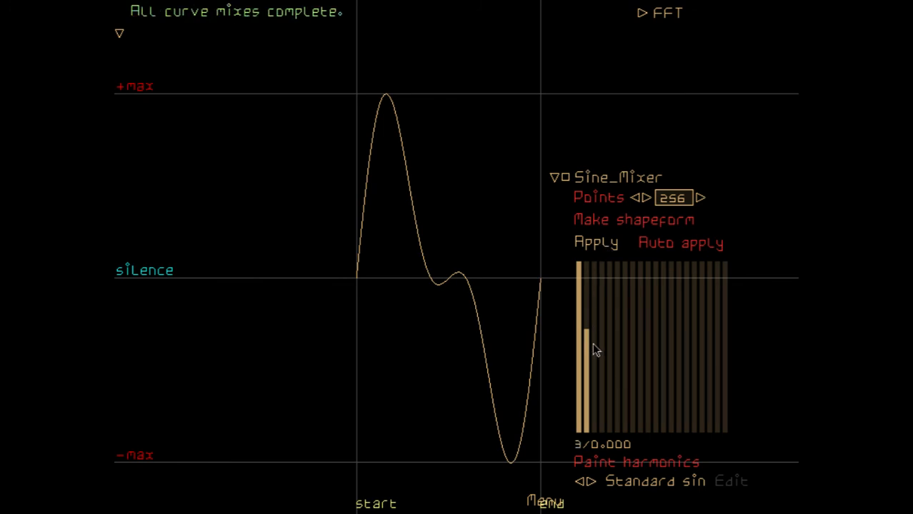
pyautogui.moveTo(593, 353); pyautogui.dragTo(593, 362)
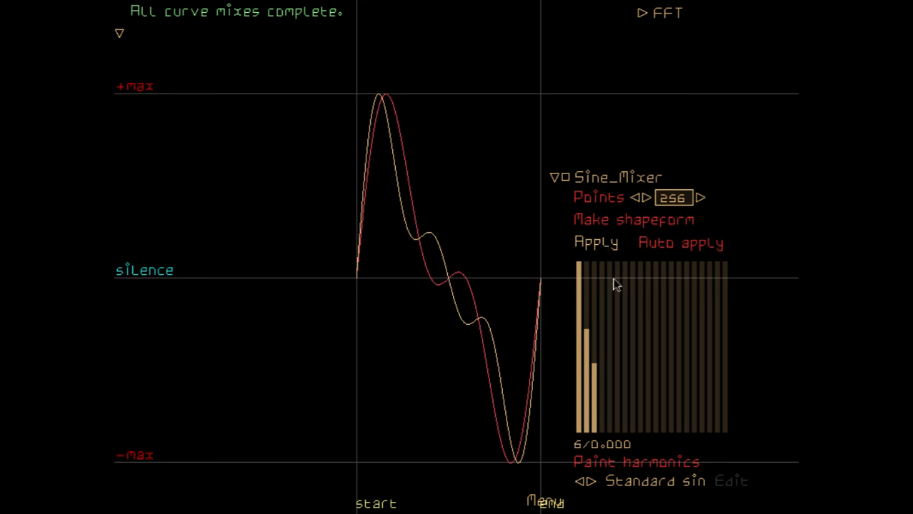
pyautogui.click(597, 245)
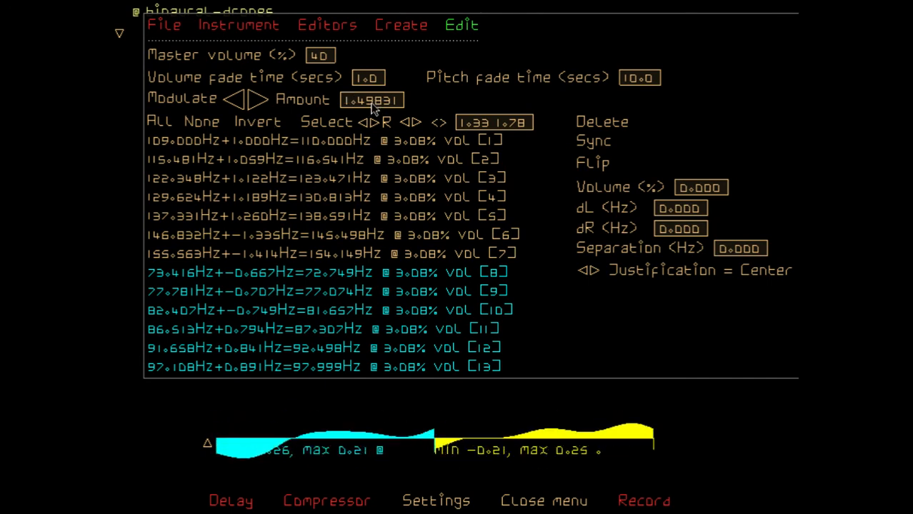
# Invert the selection to drone pairs 1 to 7 and set the pitch fade time to 2.0 seconds
pyautogui.click(257, 123)
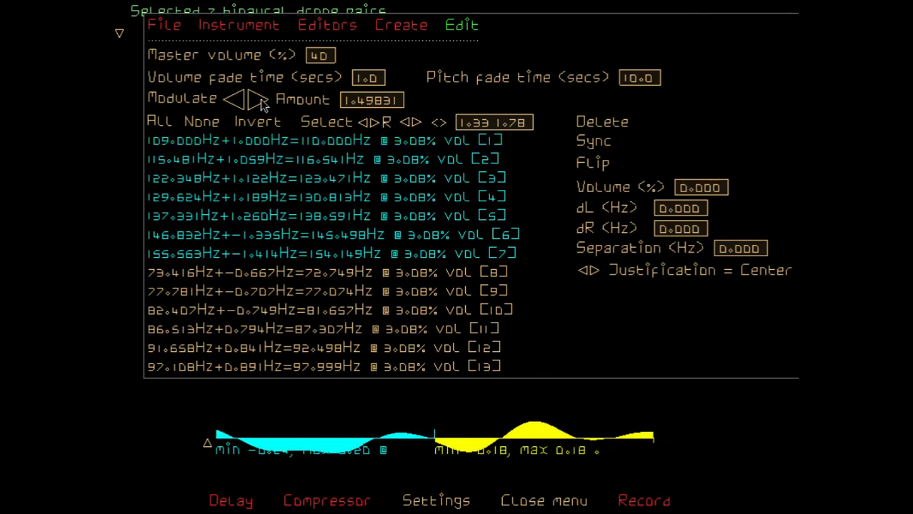
pyautogui.click(635, 78)
pyautogui.write('2.0')
pyautogui.press('Return')
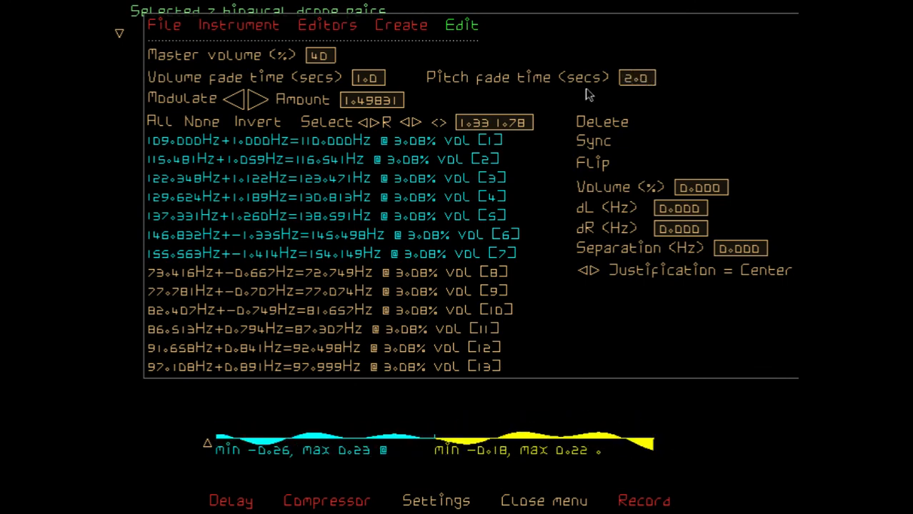
# Modulate drone pairs 1 to 7 up once and down twice, and pairs 8 to 13 up once, by the amount 1.49831
pyautogui.click(257, 100)
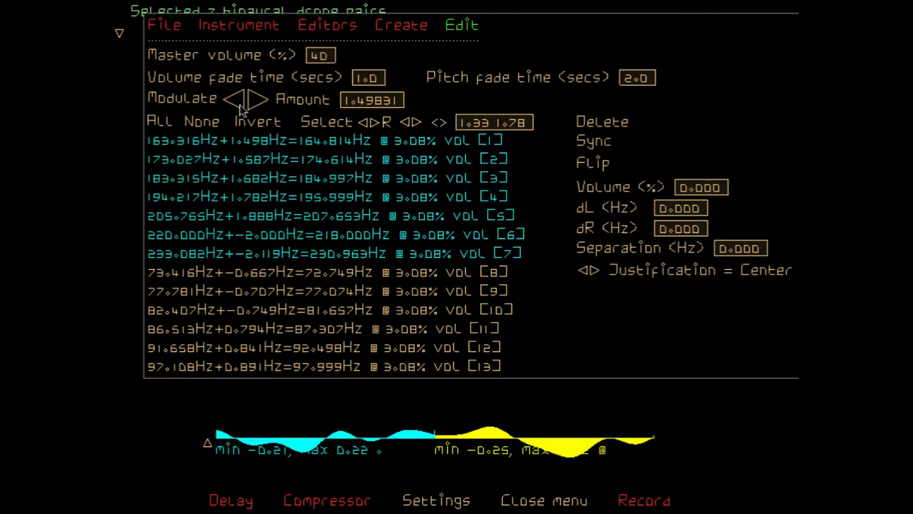
pyautogui.click(236, 104)
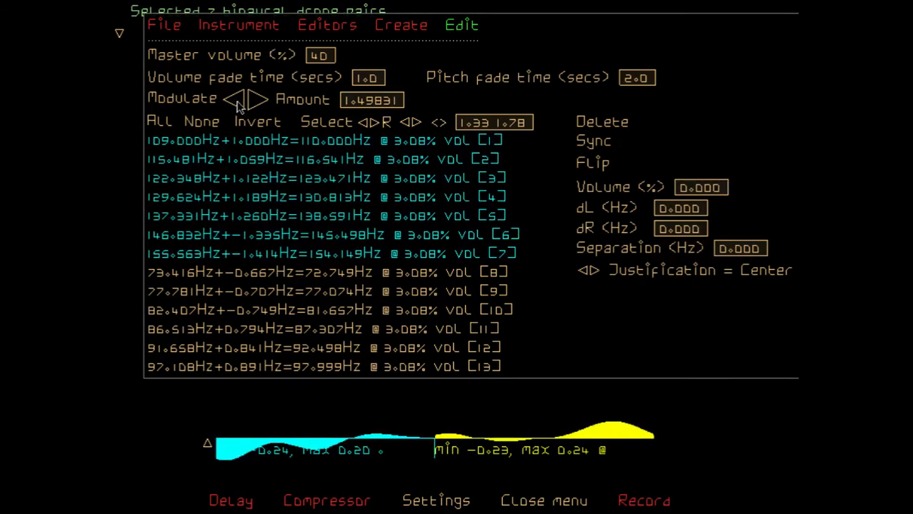
pyautogui.click(236, 103)
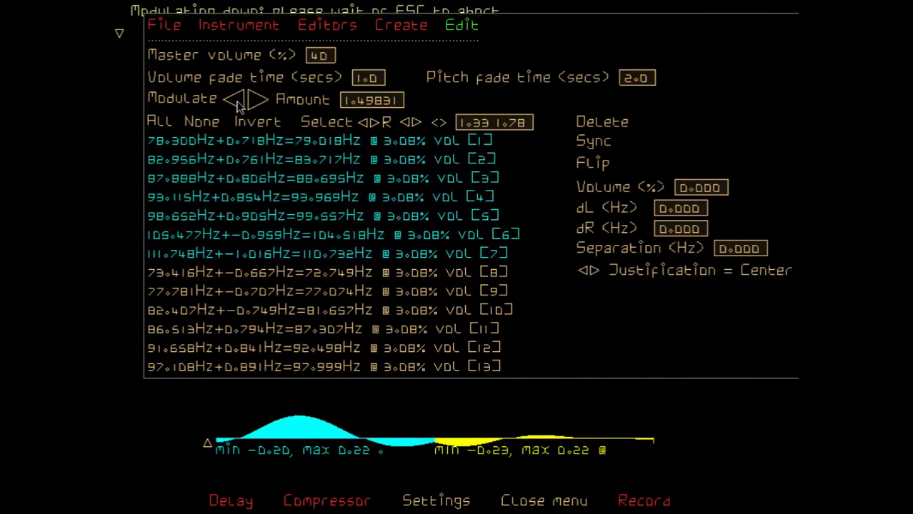
pyautogui.click(259, 123)
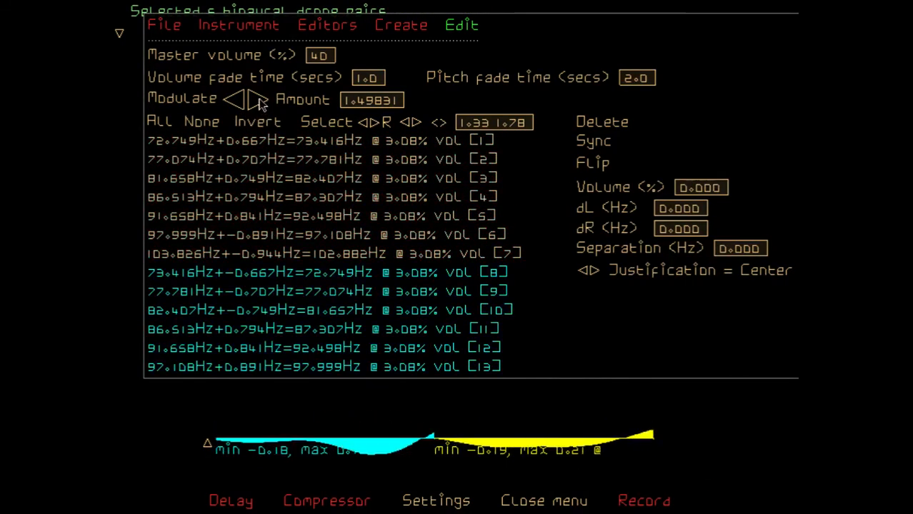
pyautogui.click(259, 100)
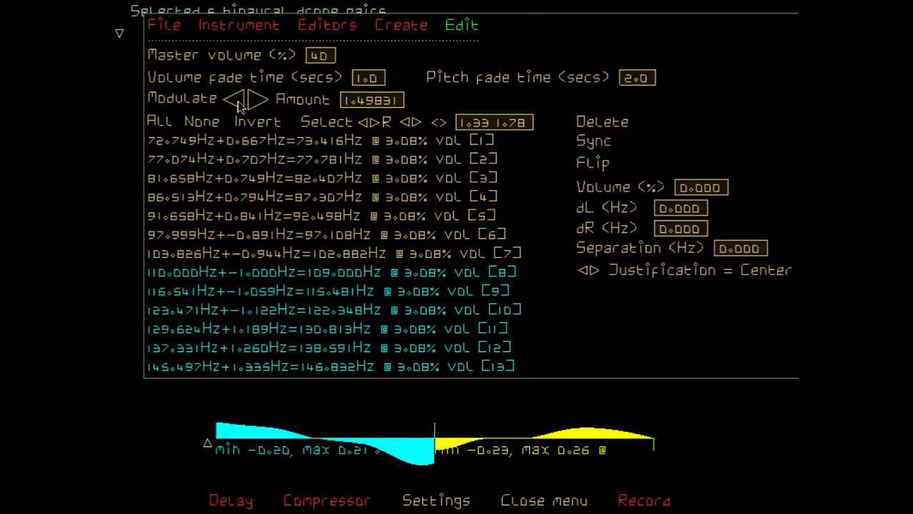
# Select all drone pairs and flip them once, followed by three more flips that are each aborted midway
pyautogui.click(160, 123)
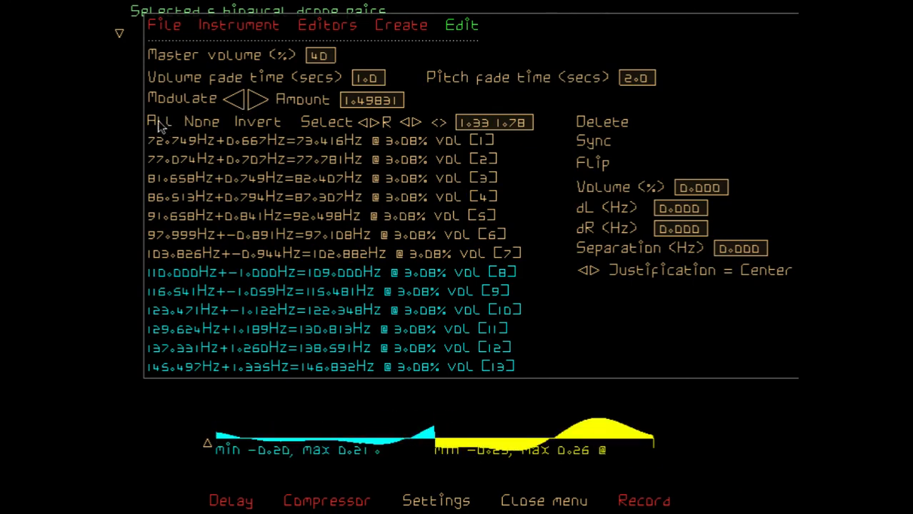
pyautogui.click(587, 168)
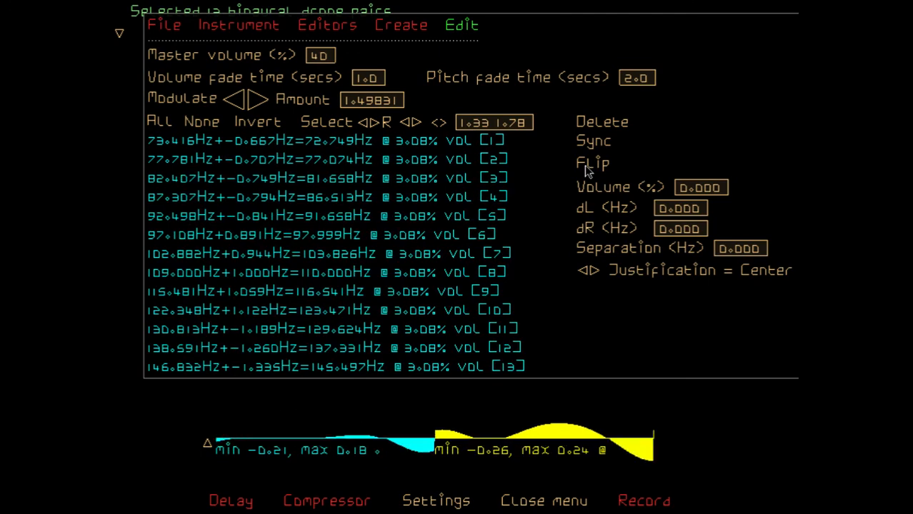
pyautogui.click(587, 169)
pyautogui.press('Escape')
pyautogui.click(587, 169)
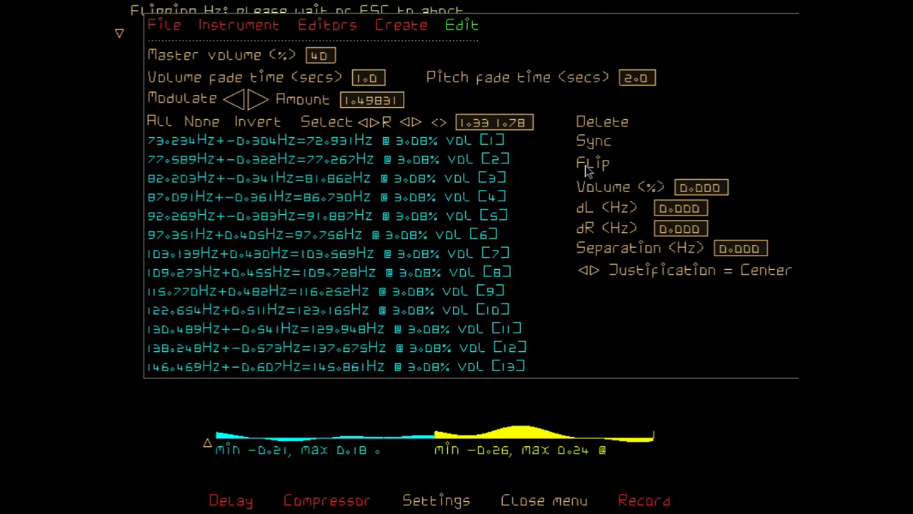
pyautogui.press('Escape')
pyautogui.click(586, 168)
pyautogui.press('Escape')
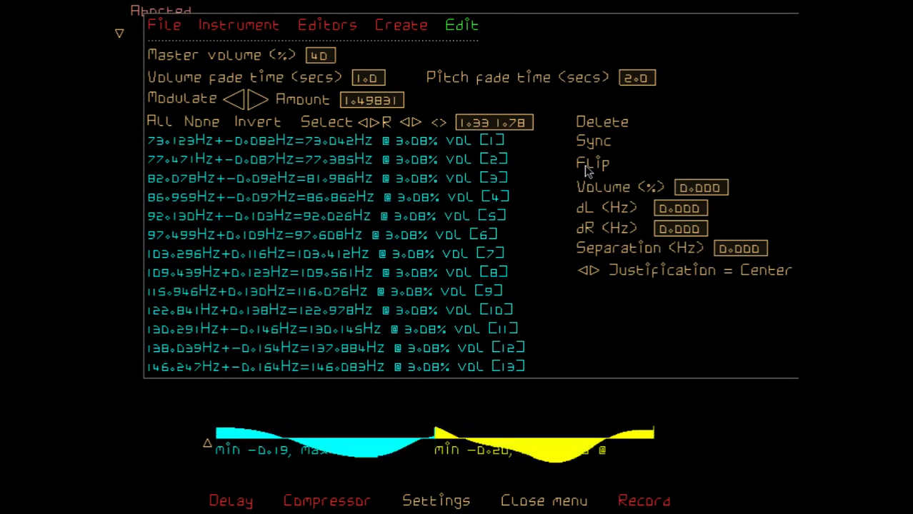
# Start deleting all drone pairs three times, aborting each fade-out before it completes
pyautogui.click(609, 126)
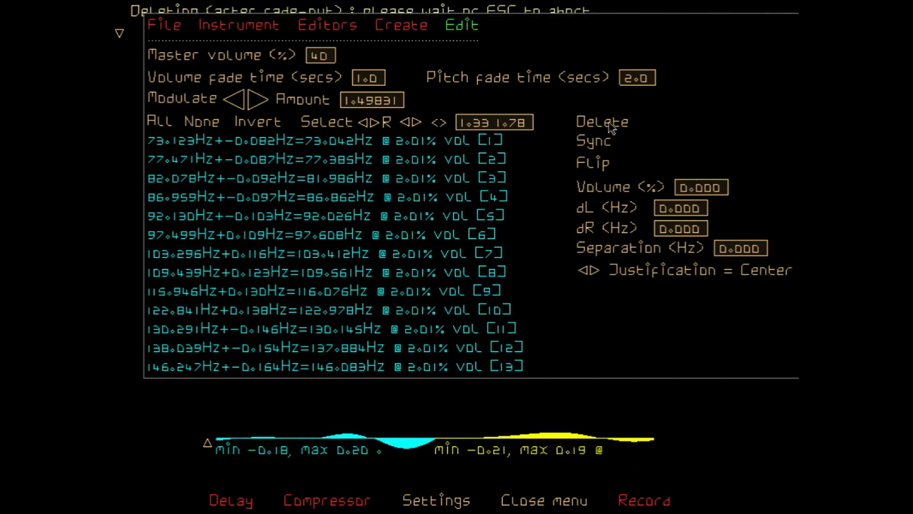
pyautogui.press('Escape')
pyautogui.click(610, 125)
pyautogui.press('Escape')
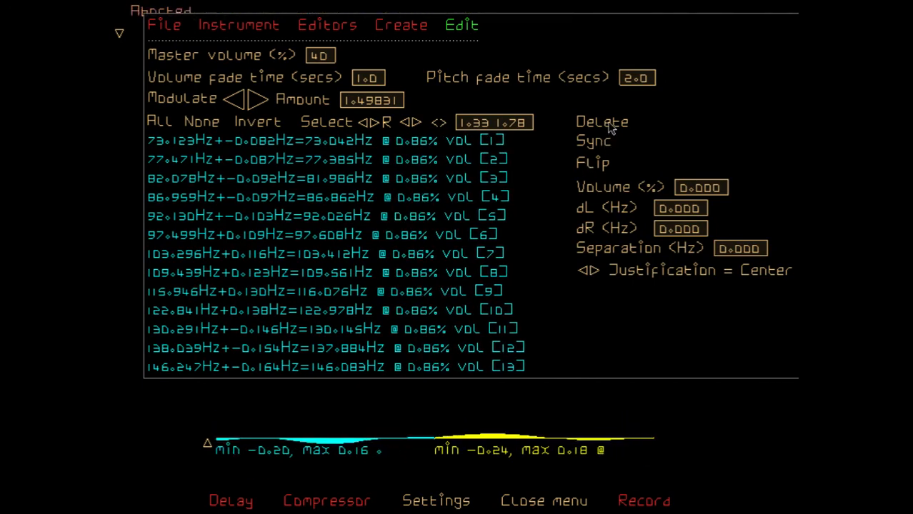
pyautogui.click(609, 126)
pyautogui.press('Escape')
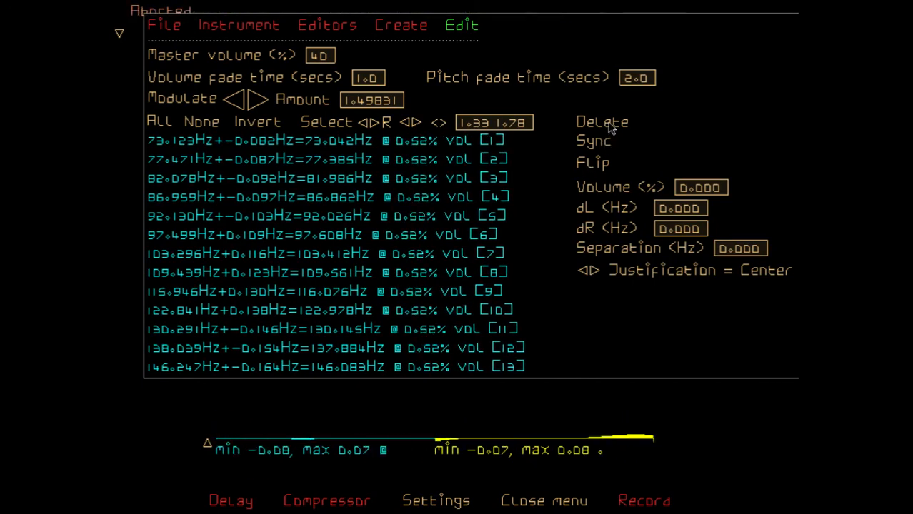
# Sync all the selected drone pairs
pyautogui.click(597, 147)
pyautogui.press('Escape')
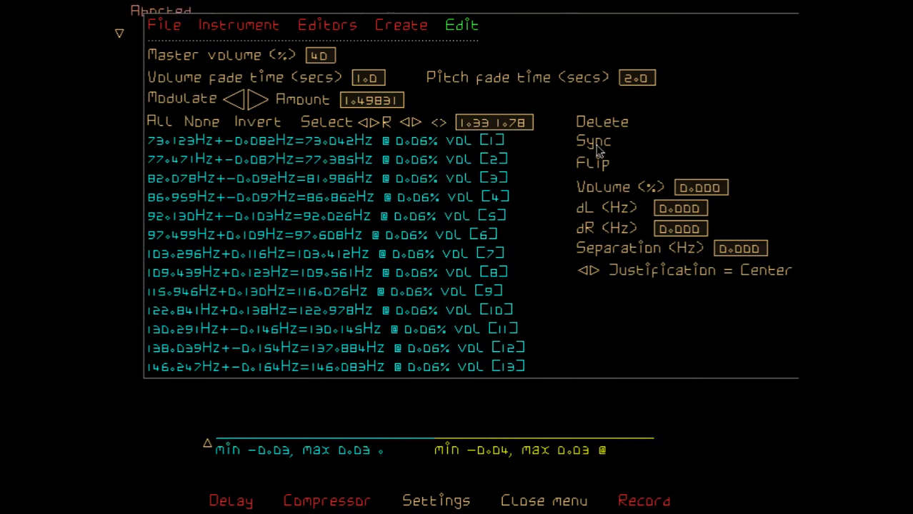
pyautogui.click(597, 147)
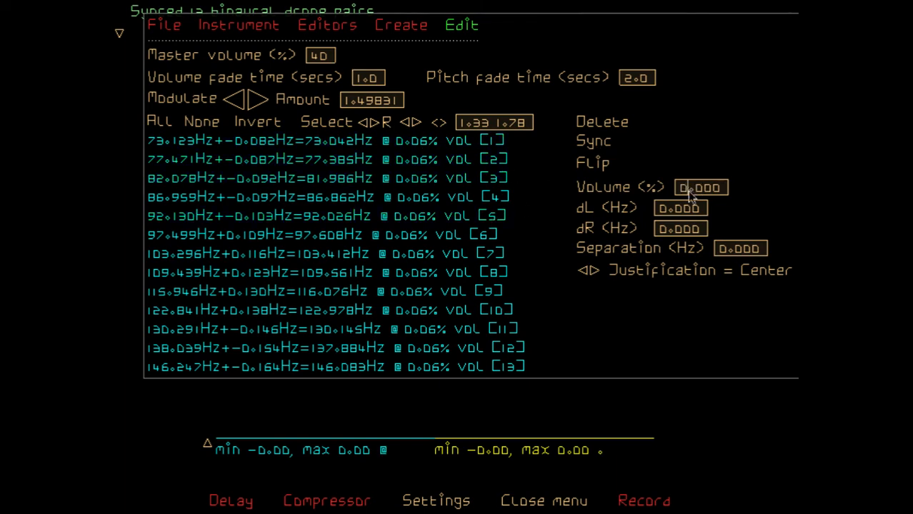
# Set the volume of all the selected drone pairs to 100/13.*40 percent
pyautogui.press('BackSpace')
pyautogui.press('BackSpace')
pyautogui.write('100/13.')
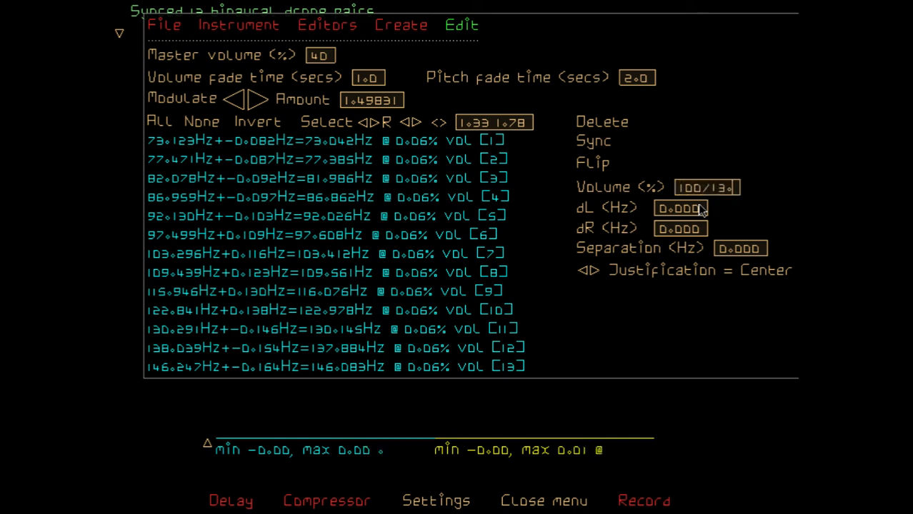
pyautogui.write('*40')
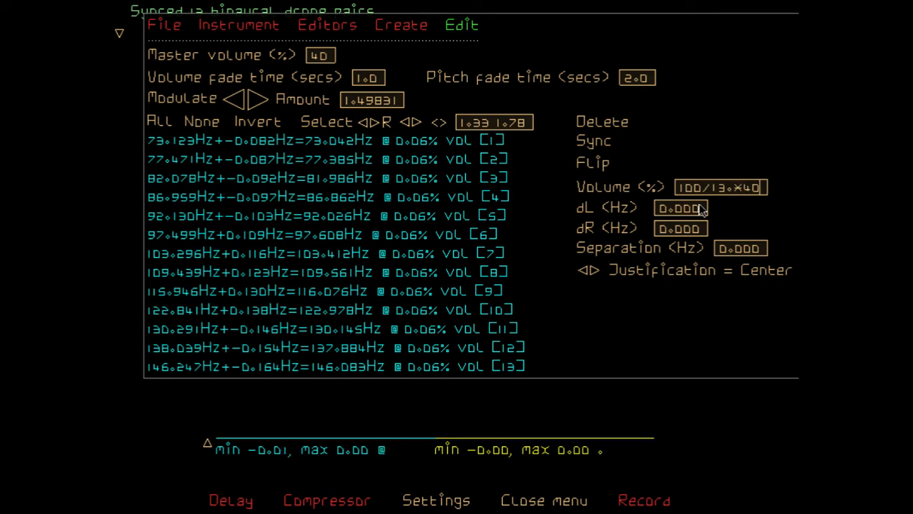
pyautogui.press('Return')
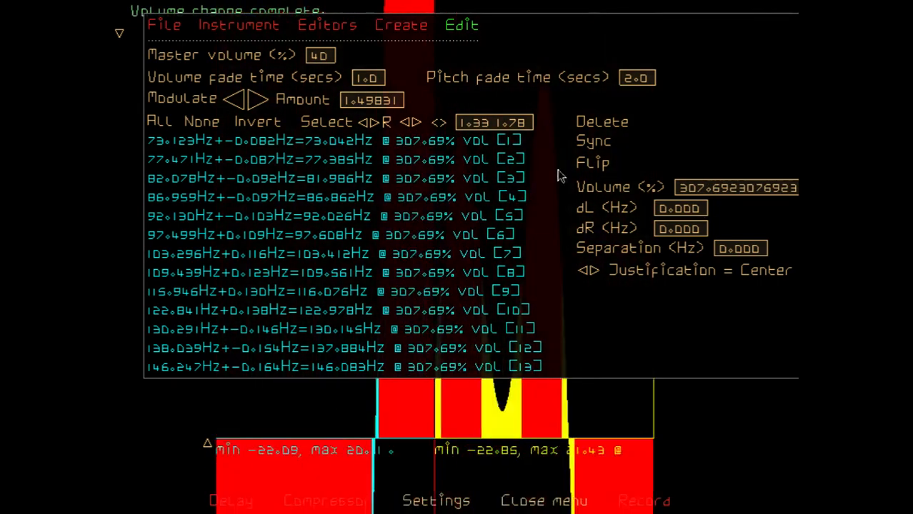
# Delete all the drone pairs and open the parameters for creating binaural drones
pyautogui.click(618, 128)
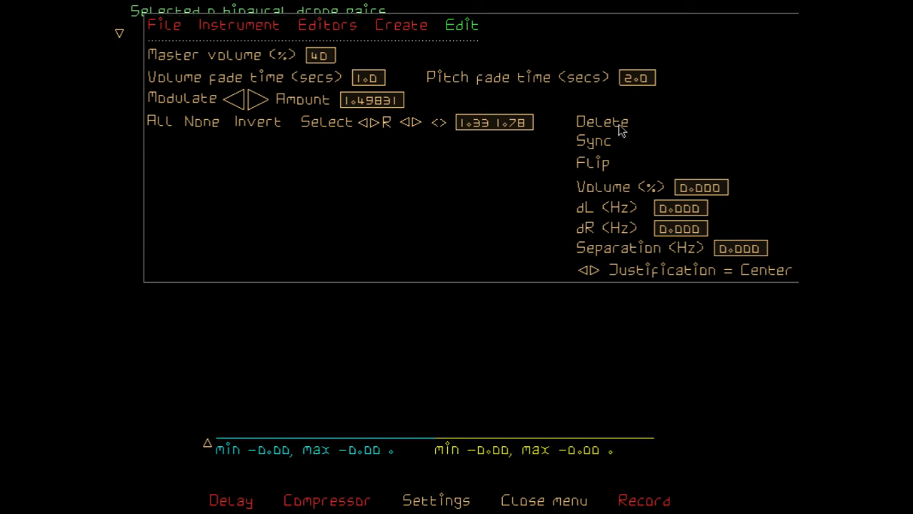
pyautogui.click(405, 29)
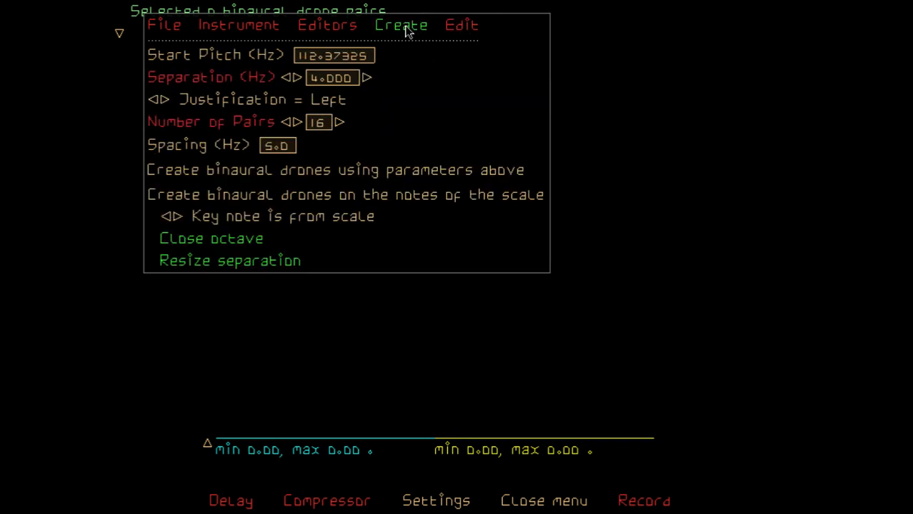